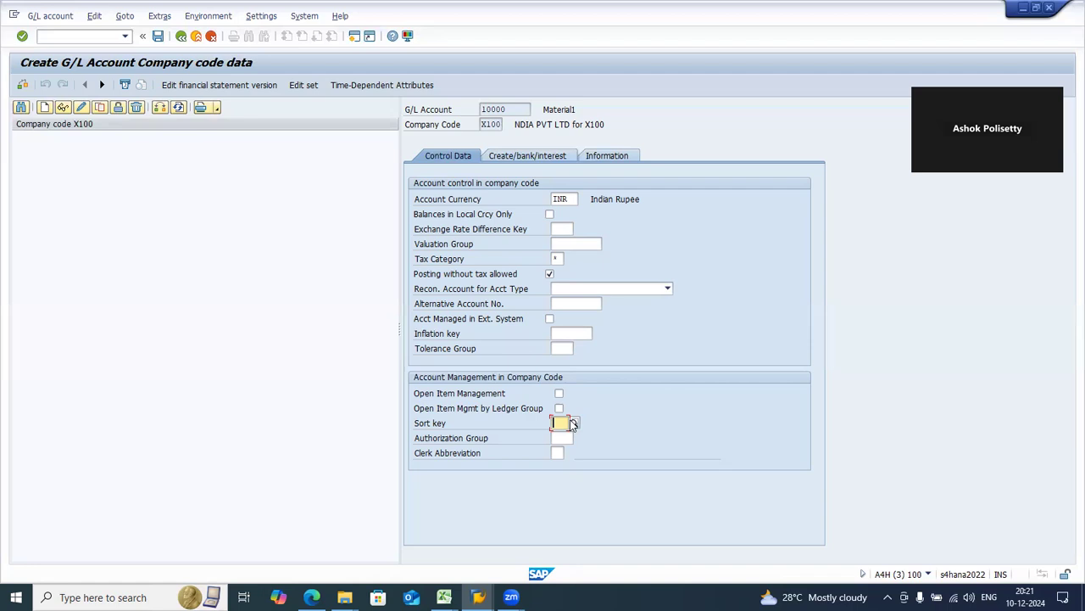
Try to open the G/L account line item display transaction FBL3N in a new session
{"action": "left_click", "coordinate": [75, 37]}
{"action": "type", "text": "fbl1"}
{"action": "key", "text": "BackSpace"}
{"action": "type", "text": "3n"}
{"action": "key", "text": "Return"}
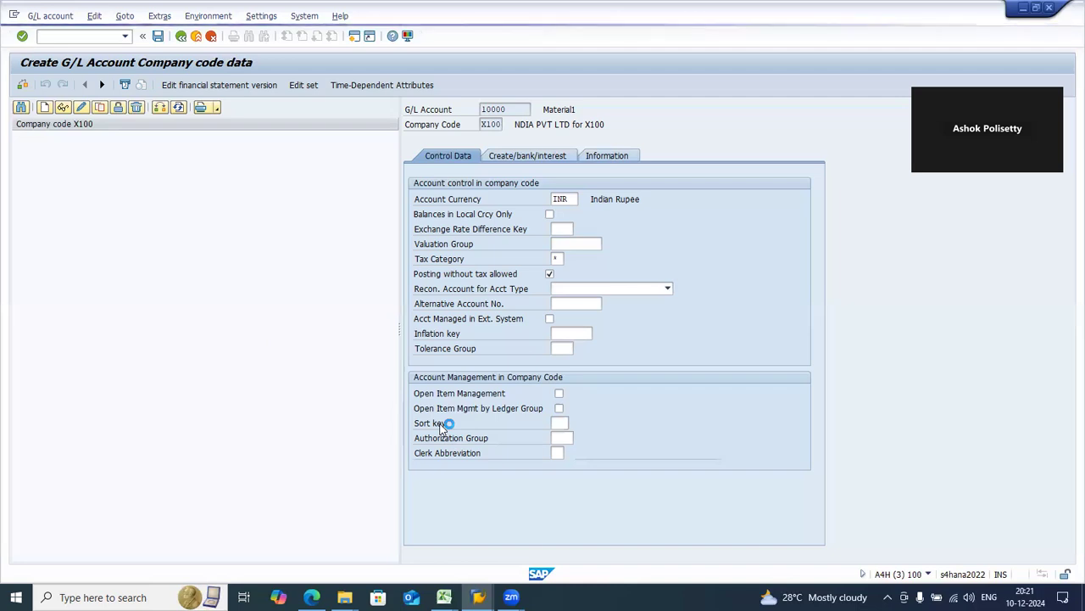
{"action": "left_click", "coordinate": [648, 358]}
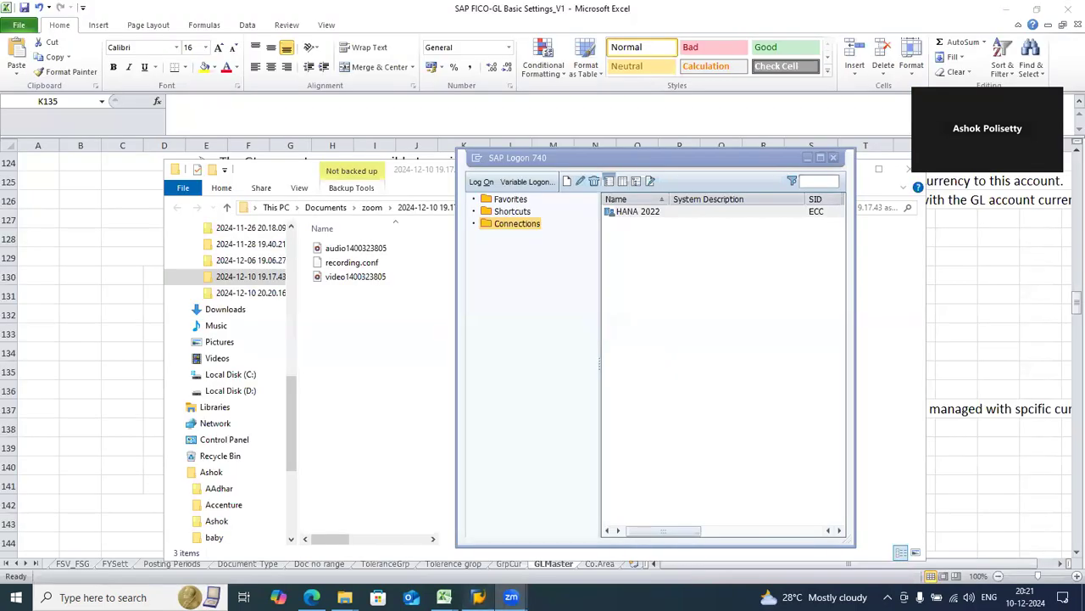
Log on to the HANA 2022 system again by entering the user ID and password
{"action": "left_click", "coordinate": [677, 214]}
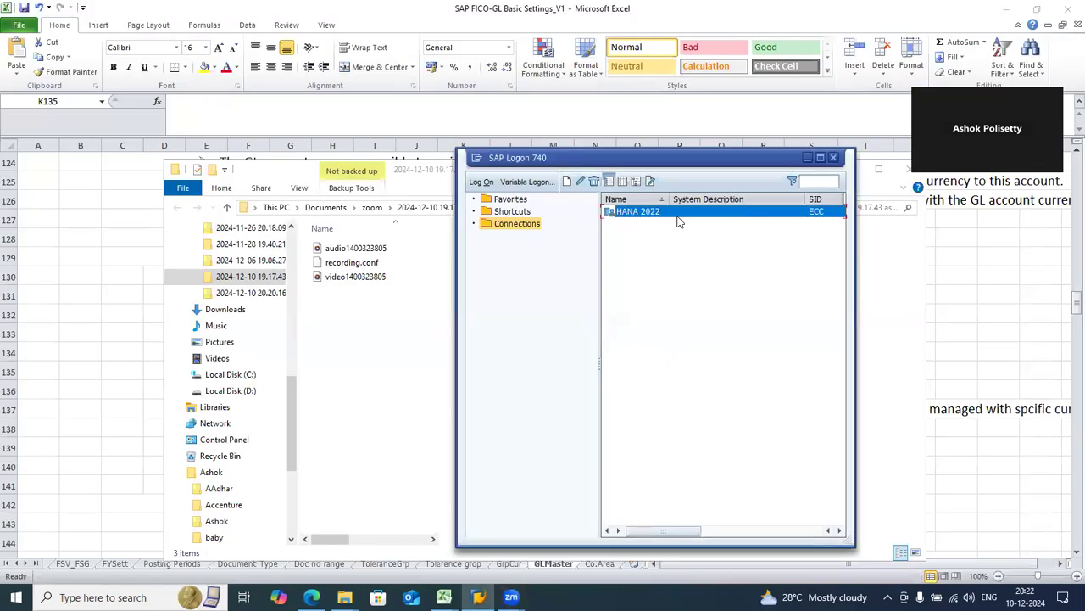
{"action": "double_click", "coordinate": [677, 214]}
{"action": "type", "text": "EMP06"}
{"action": "key", "text": "Tab"}
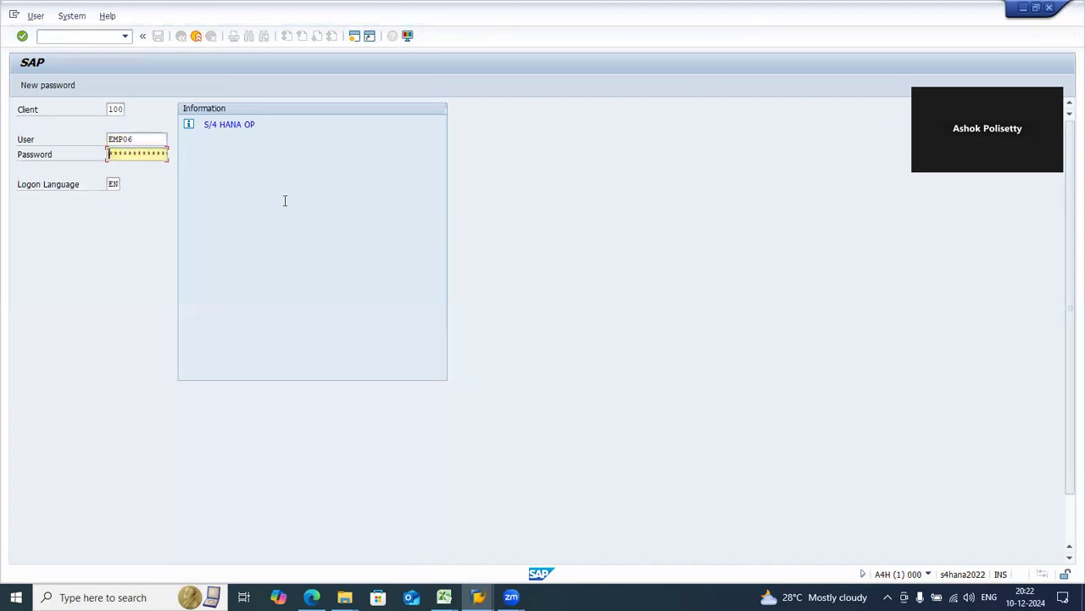
{"action": "type", "text": "**********"}
{"action": "key", "text": "Return"}
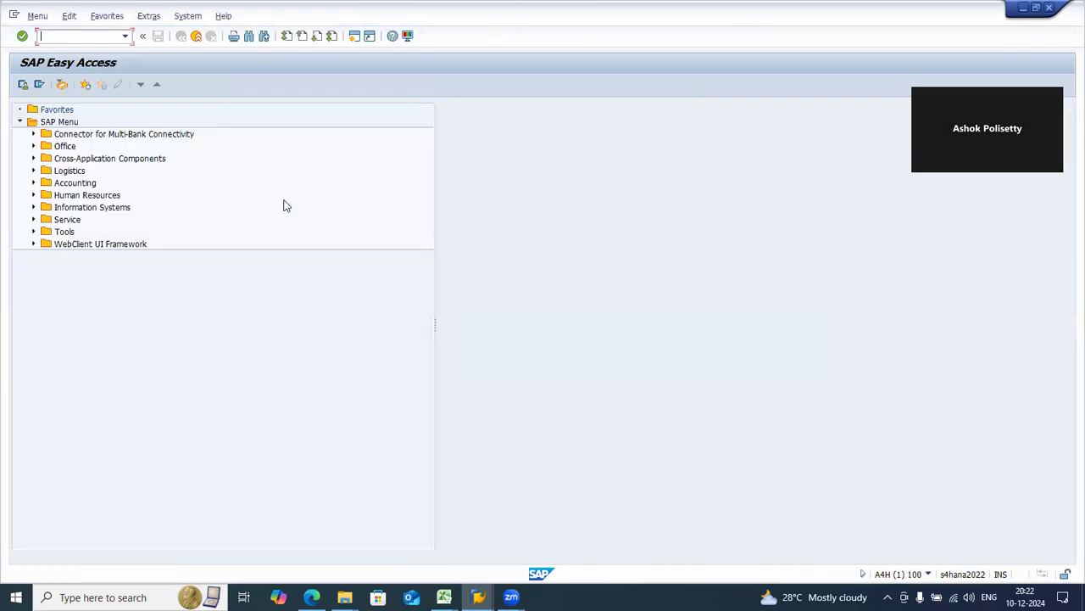
Open transaction FSS0 for editing G/L account company code data
{"action": "left_click", "coordinate": [125, 35]}
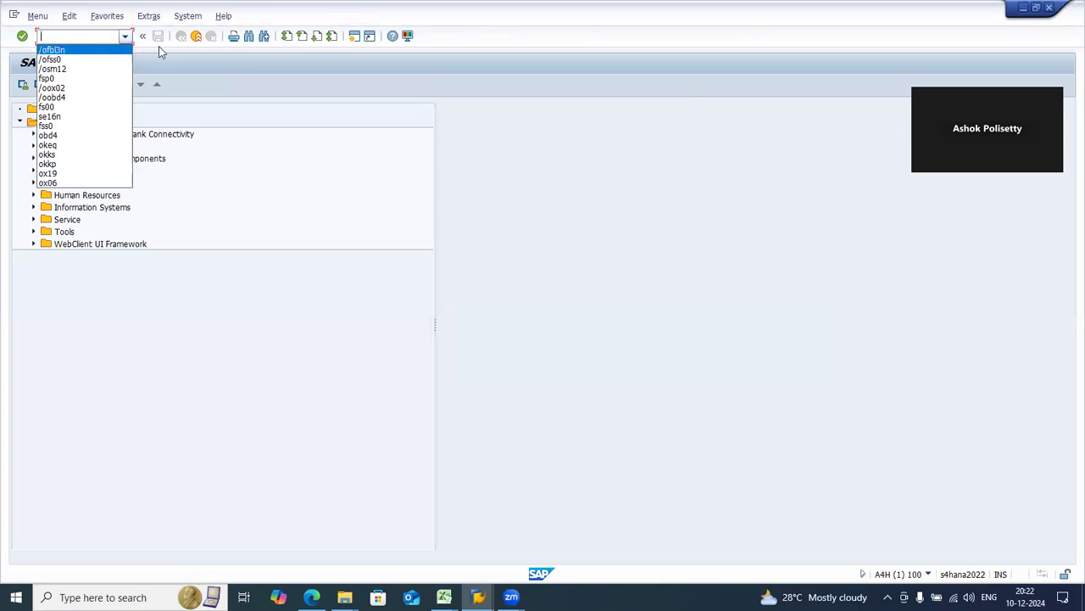
{"action": "type", "text": "fs00"}
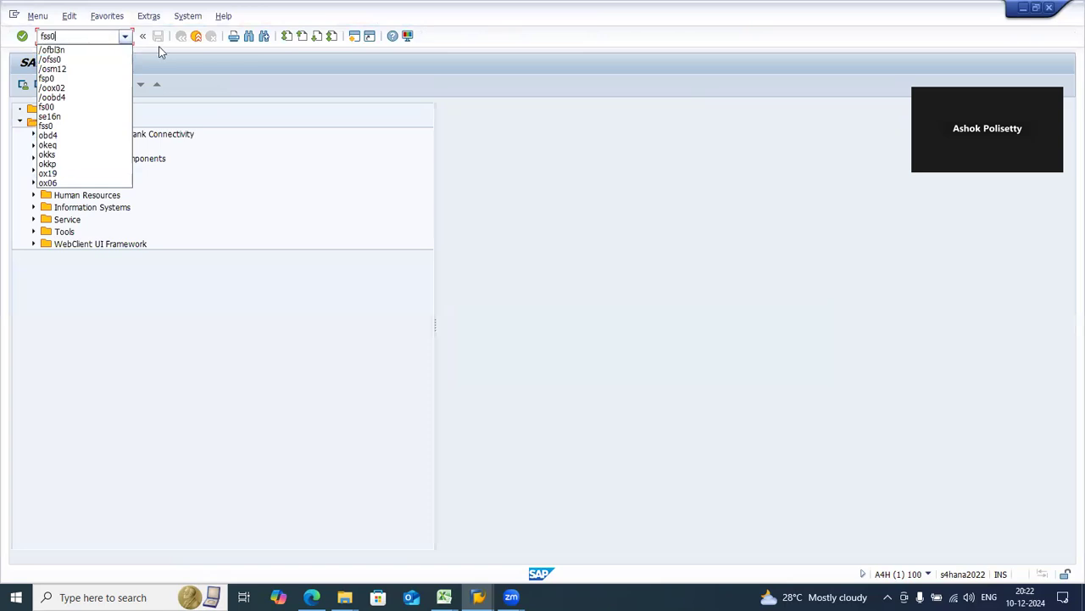
{"action": "key", "text": "Return"}
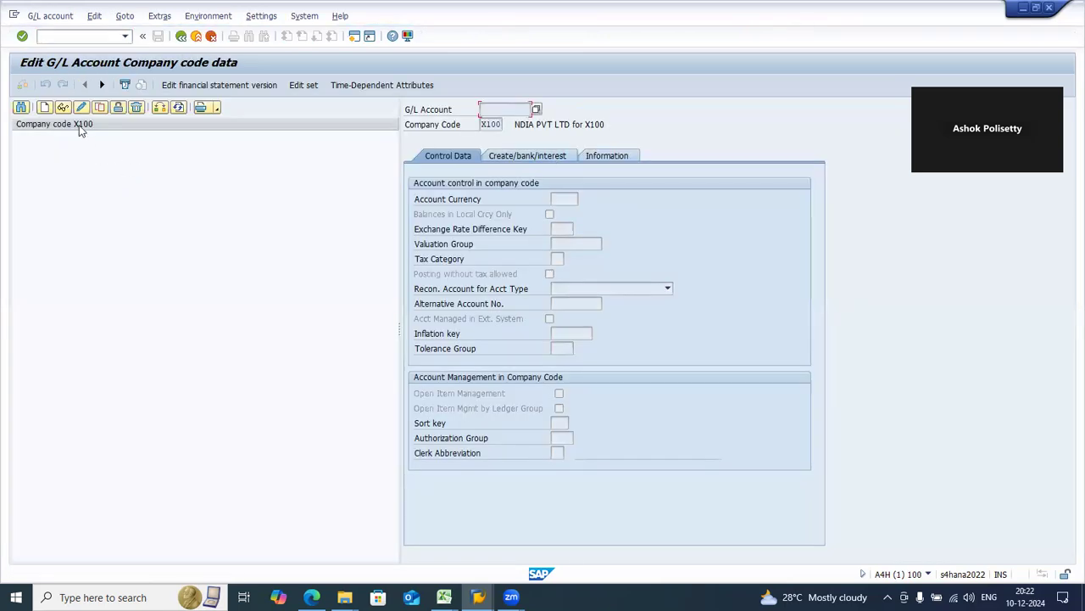
Try to create company code data for G/L account 10000 in company code X100
{"action": "left_click", "coordinate": [45, 108]}
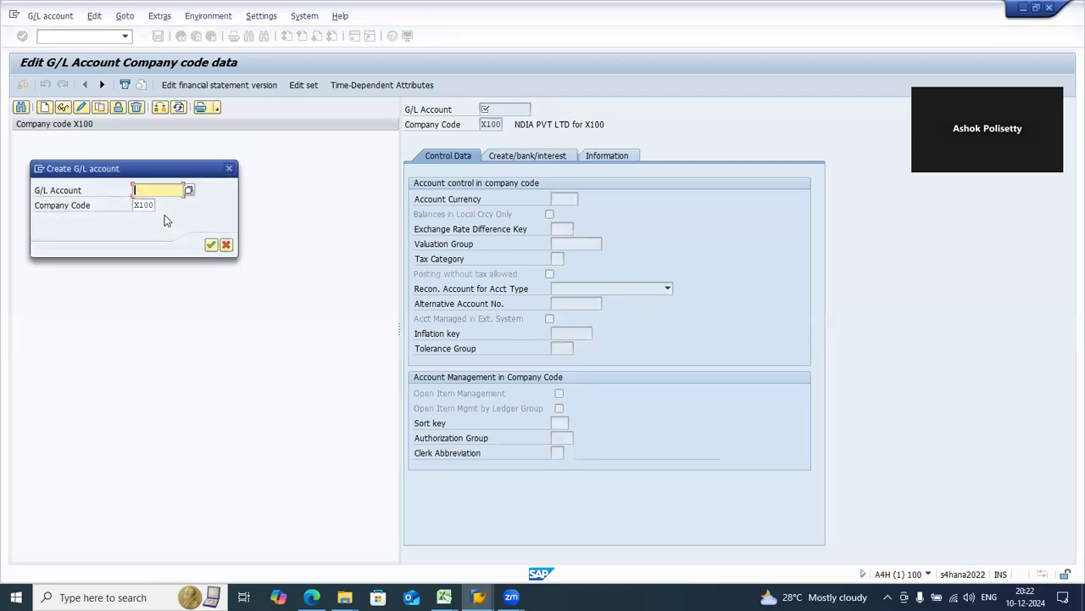
{"action": "left_click", "coordinate": [170, 192]}
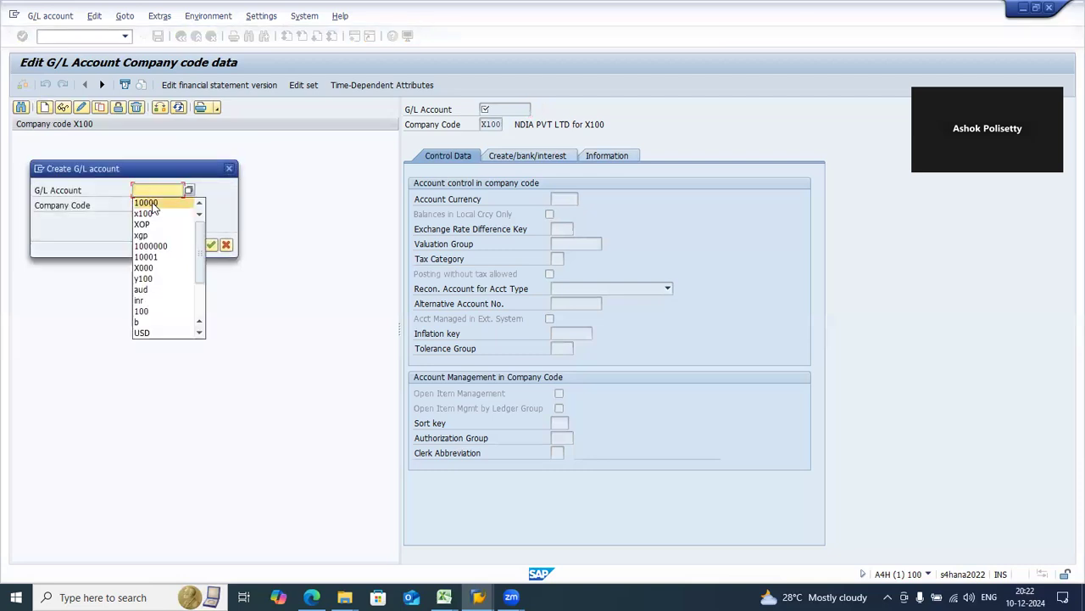
{"action": "left_click", "coordinate": [154, 204]}
{"action": "key", "text": "Return"}
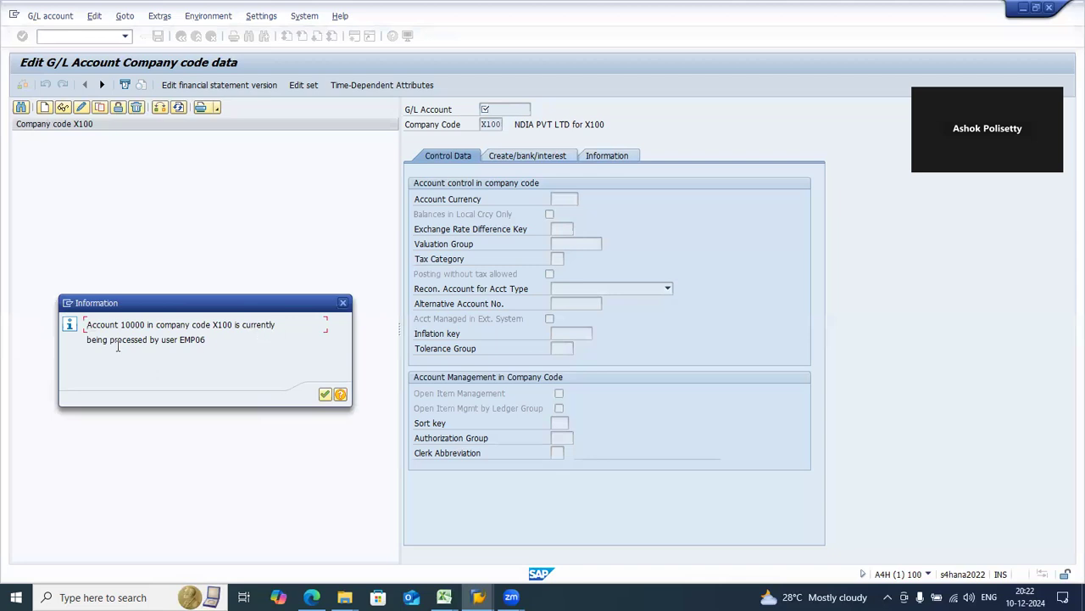
{"action": "left_click", "coordinate": [324, 395]}
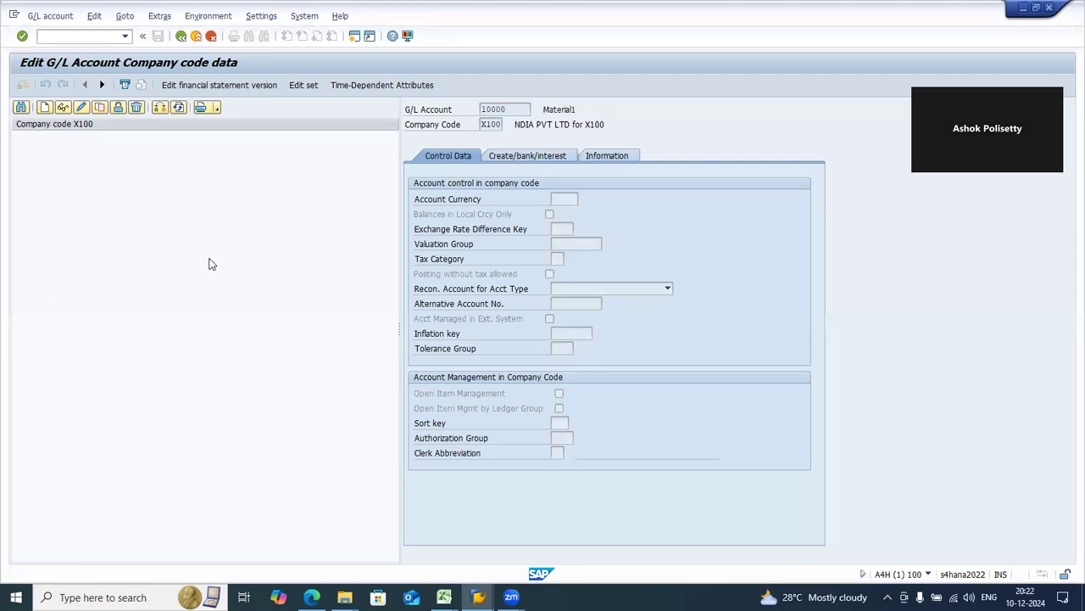
Open the lock entry administration transaction SM12 in a new session
{"action": "left_click", "coordinate": [113, 35]}
{"action": "type", "text": "/n"}
{"action": "key", "text": "BackSpace"}
{"action": "key", "text": "BackSpace"}
{"action": "type", "text": "/osm12"}
{"action": "key", "text": "Return"}
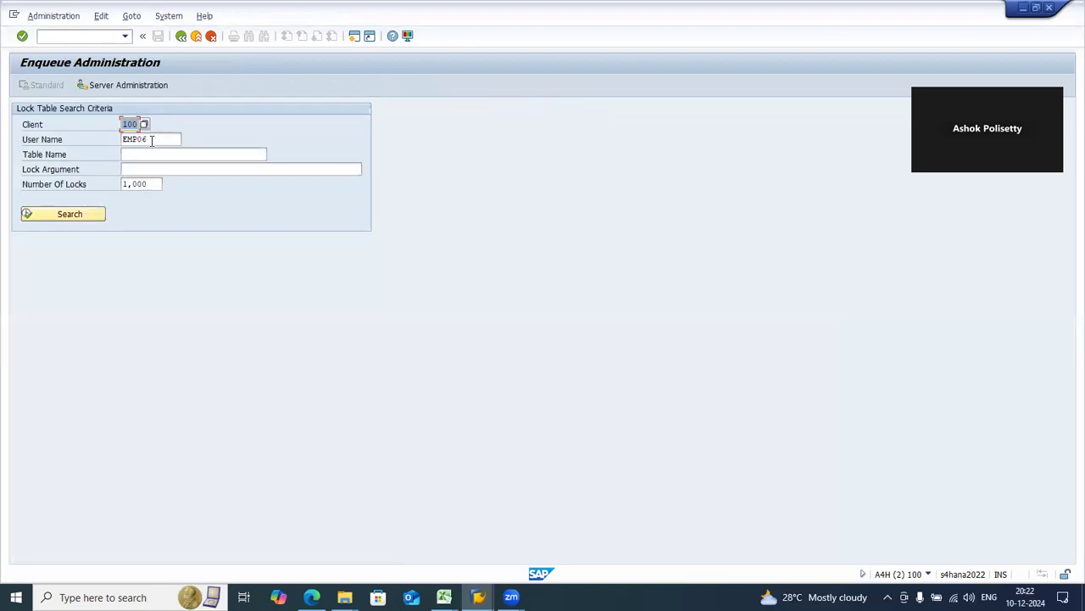
Search for the logged-on user's lock entries in client 100 and delete all of them
{"action": "left_click_drag", "start_coordinate": [153, 139], "coordinate": [114, 136]}
{"action": "left_click", "coordinate": [139, 142]}
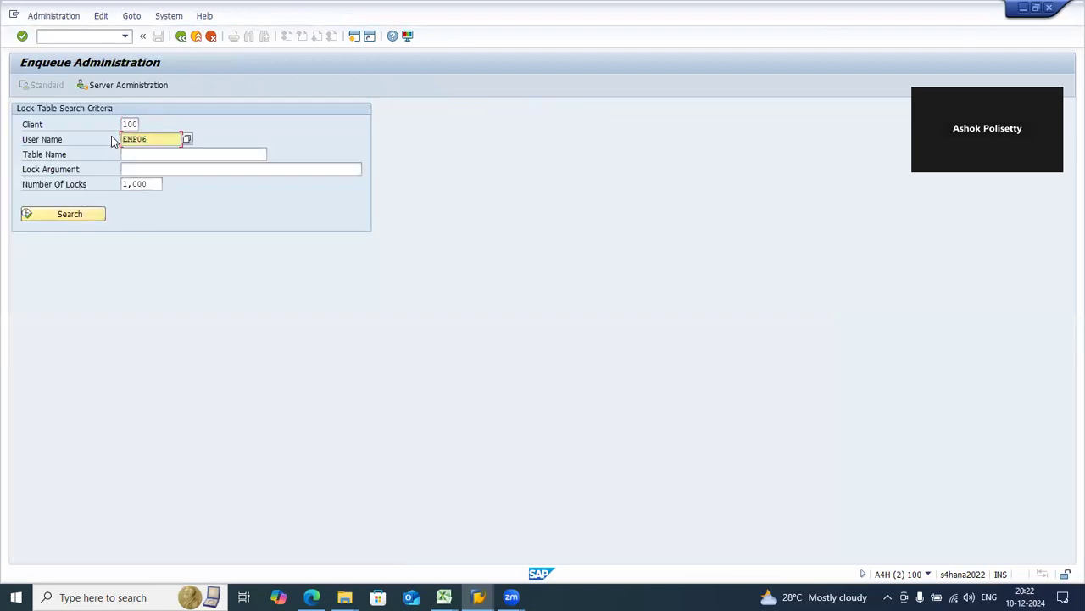
{"action": "left_click", "coordinate": [71, 217]}
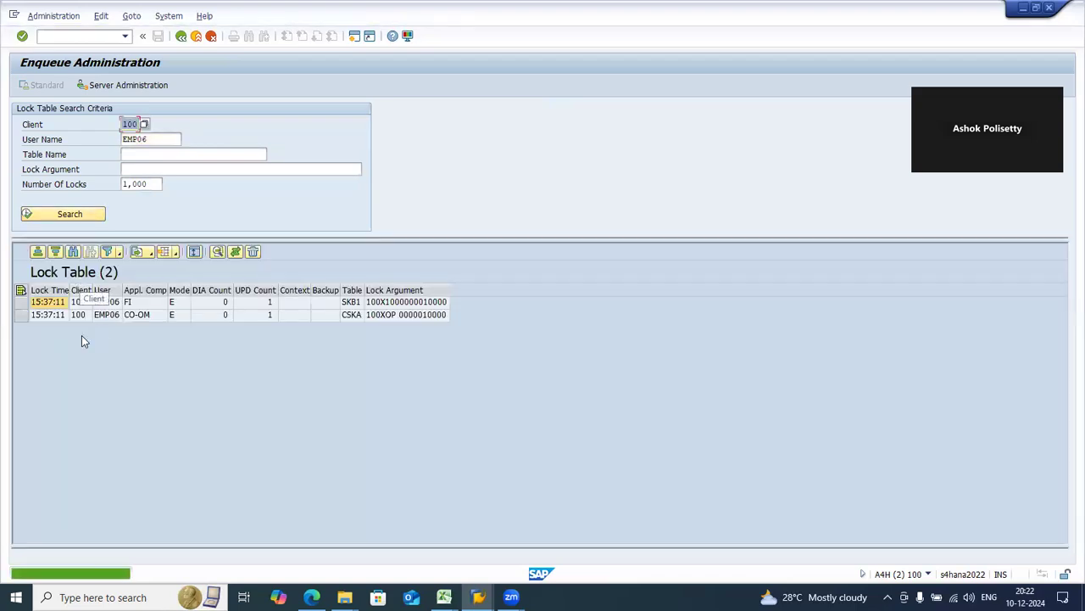
{"action": "left_click", "coordinate": [20, 290]}
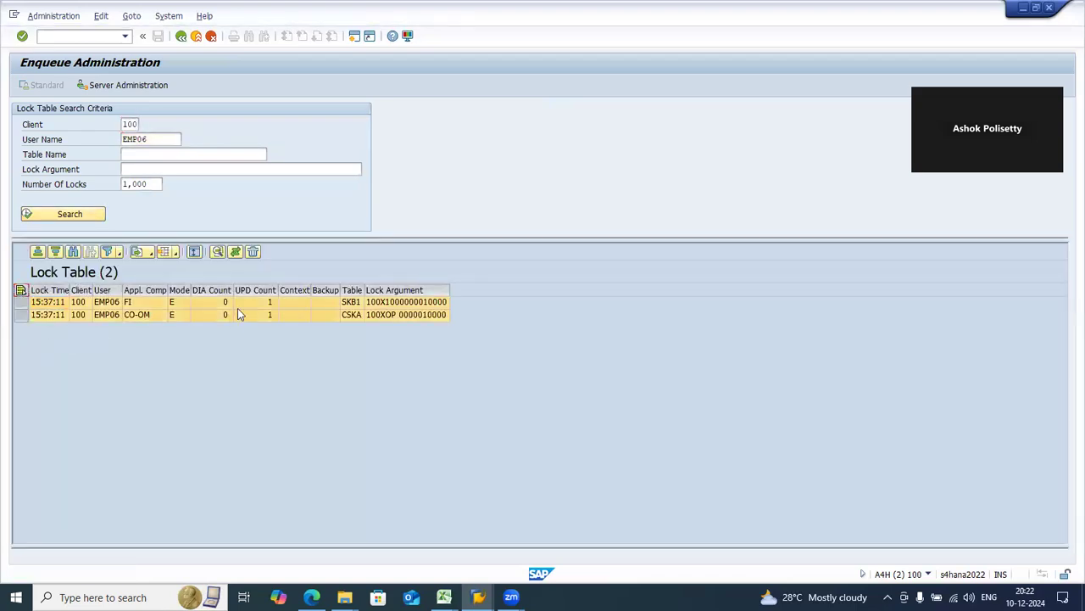
{"action": "left_click", "coordinate": [254, 252]}
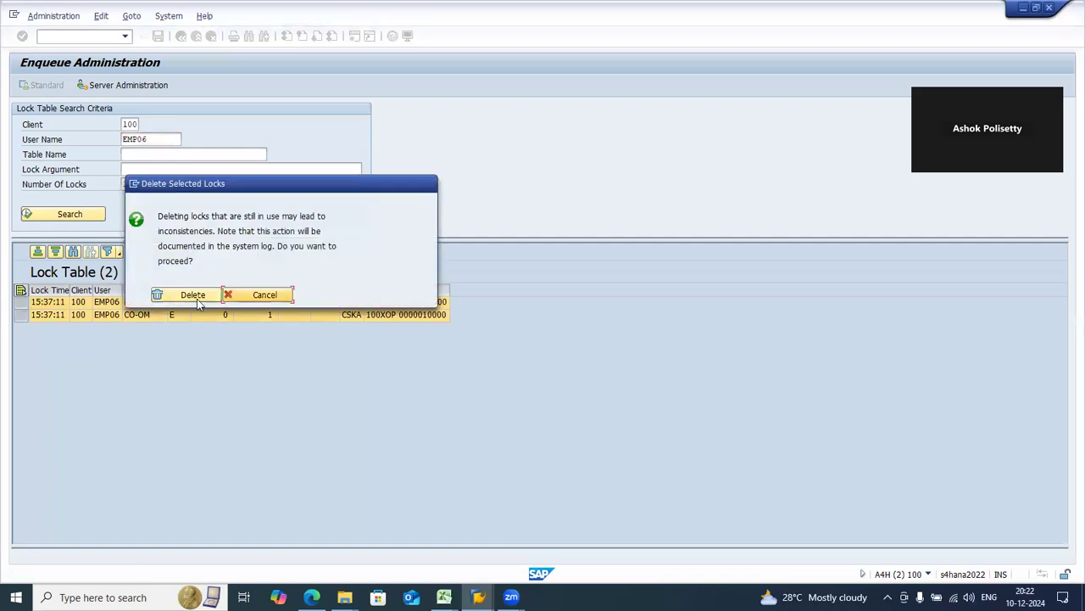
{"action": "left_click", "coordinate": [193, 295]}
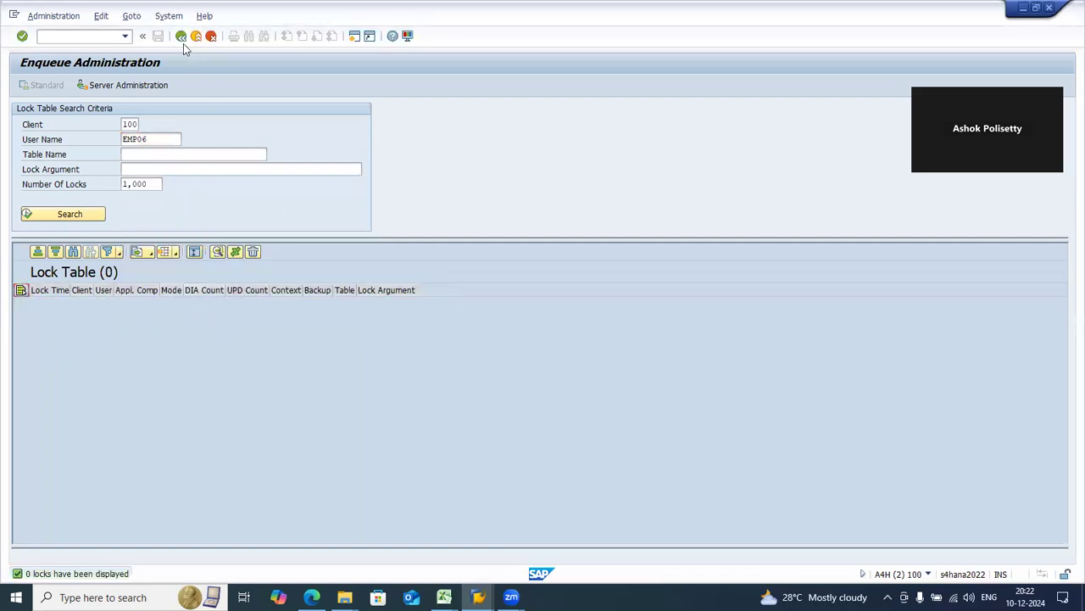
Leave the lock administration and switch back to the G/L account company code session
{"action": "left_click", "coordinate": [180, 38]}
{"action": "left_click", "coordinate": [181, 37]}
{"action": "left_click", "coordinate": [85, 35]}
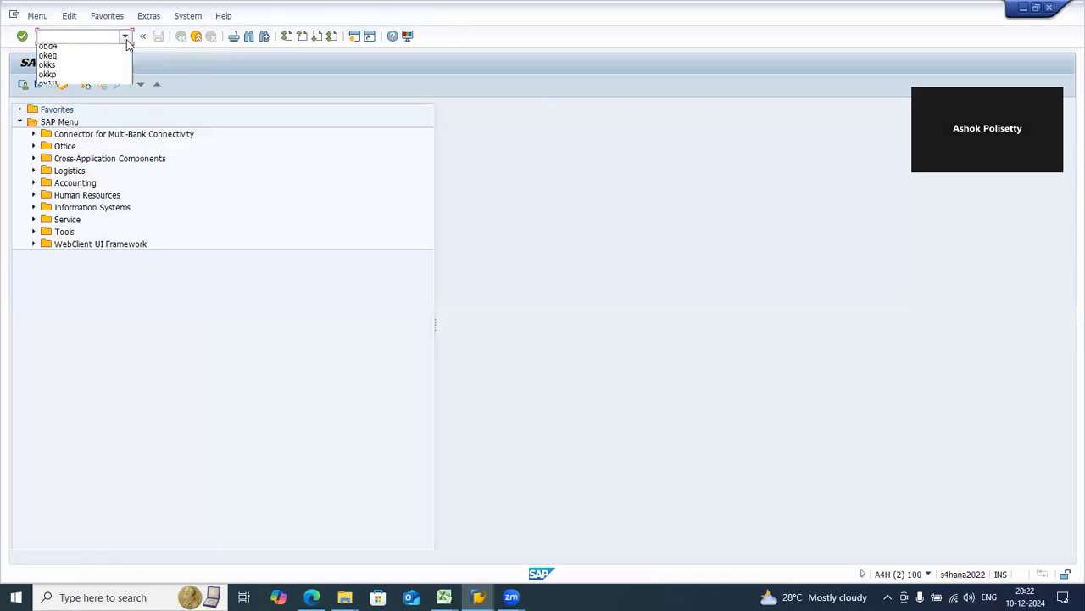
{"action": "left_click", "coordinate": [478, 597]}
{"action": "left_click", "coordinate": [458, 549]}
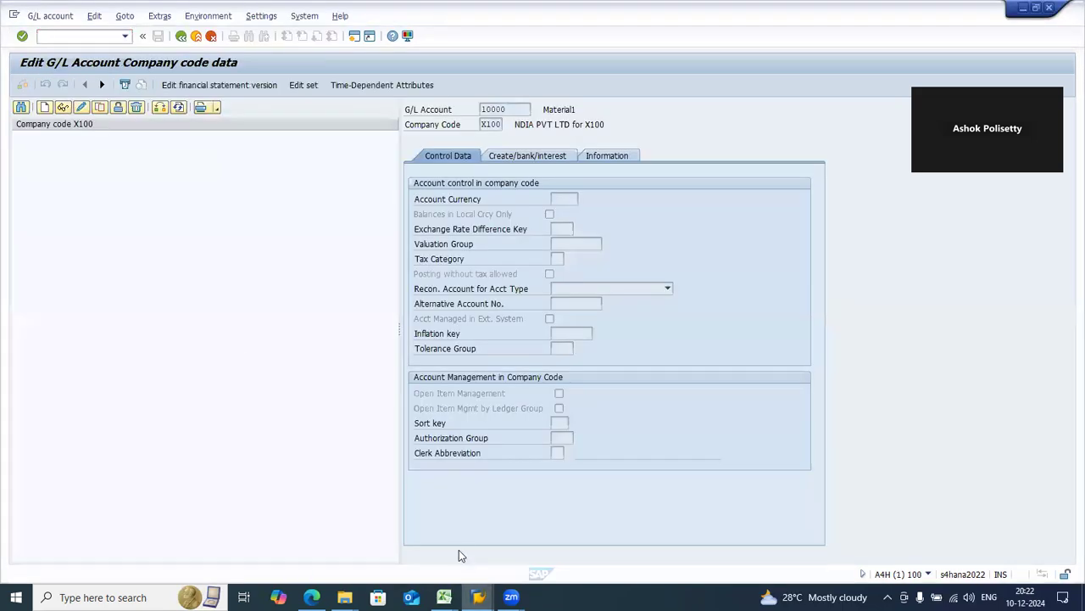
Start creating the company code data of G/L account 10000 in company code X100
{"action": "left_click", "coordinate": [43, 107]}
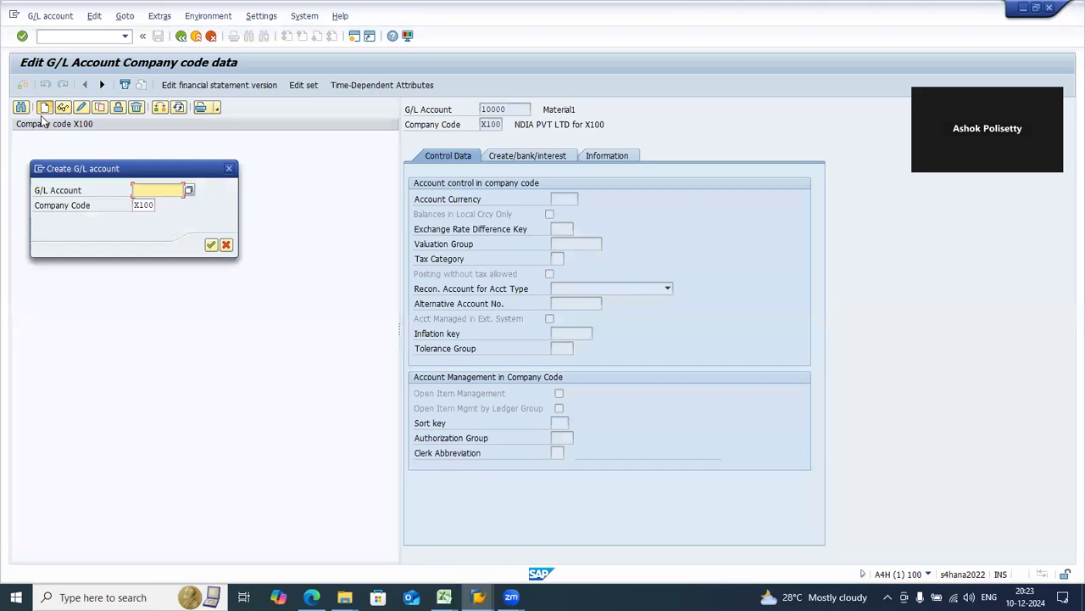
{"action": "left_click", "coordinate": [169, 205]}
{"action": "key", "text": "Return"}
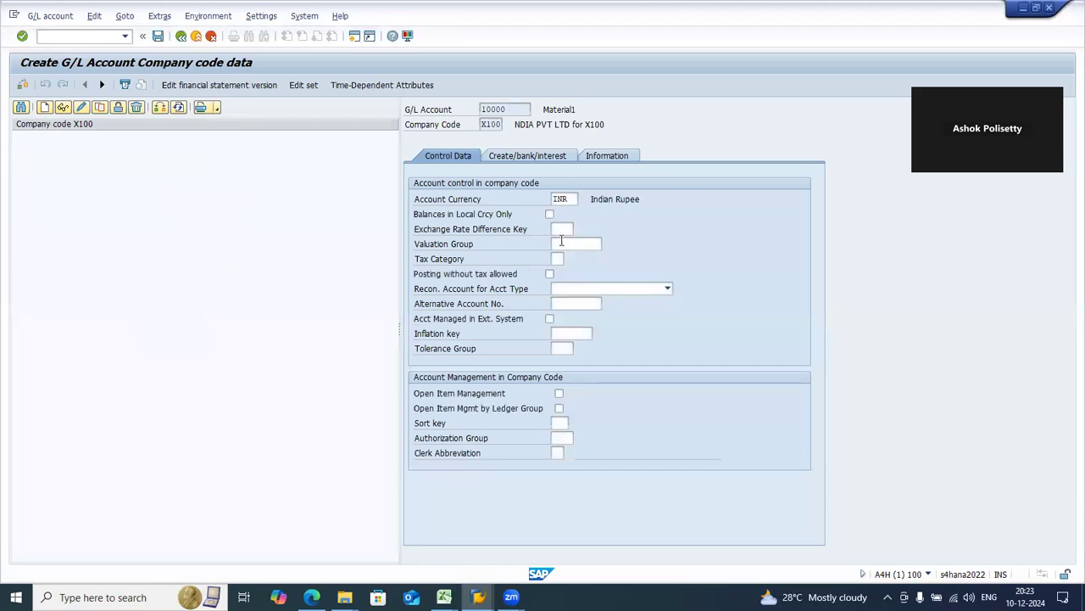
Set the tax category to * and allow posting without tax for the account
{"action": "left_click", "coordinate": [558, 259]}
{"action": "left_click", "coordinate": [560, 272]}
{"action": "left_click", "coordinate": [550, 274]}
{"action": "left_click", "coordinate": [560, 422]}
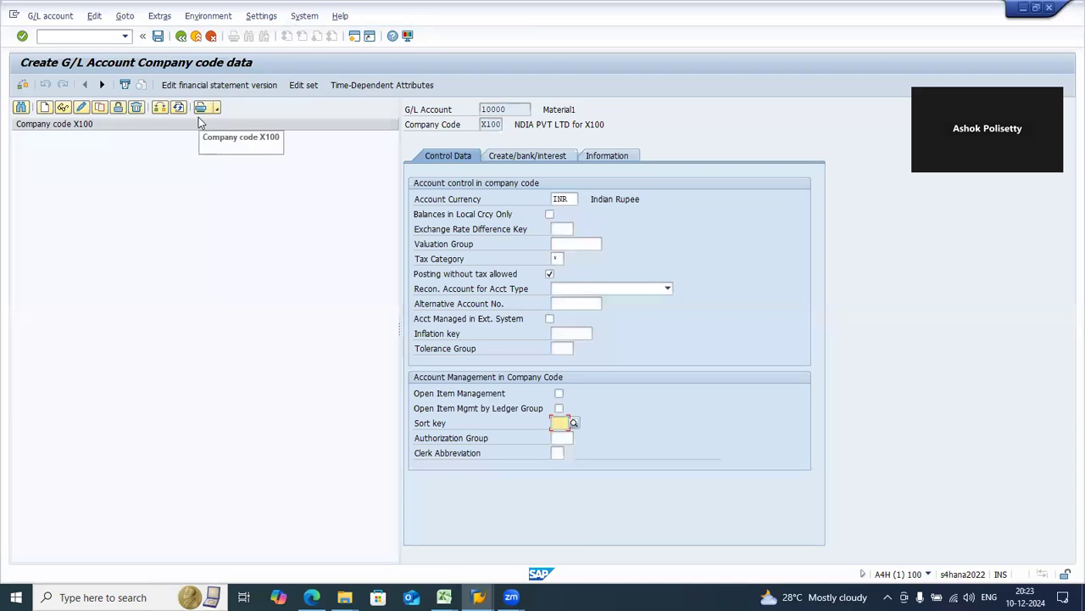
Open the G/L account line item display FBL3N in a new session and return to the account creation window
{"action": "left_click", "coordinate": [105, 37]}
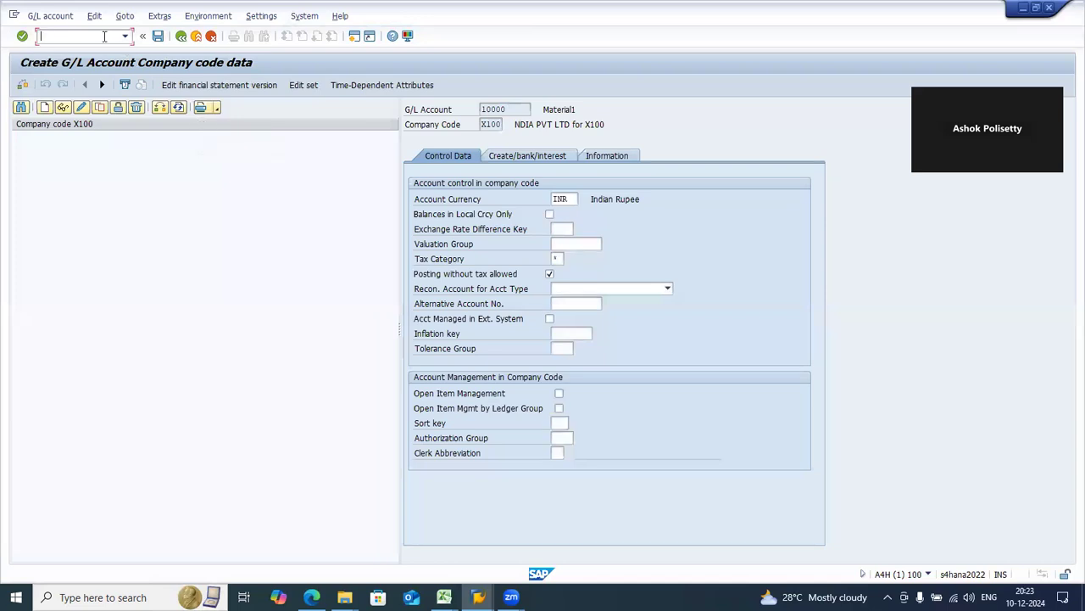
{"action": "type", "text": "/ofb50"}
{"action": "key", "text": "Return"}
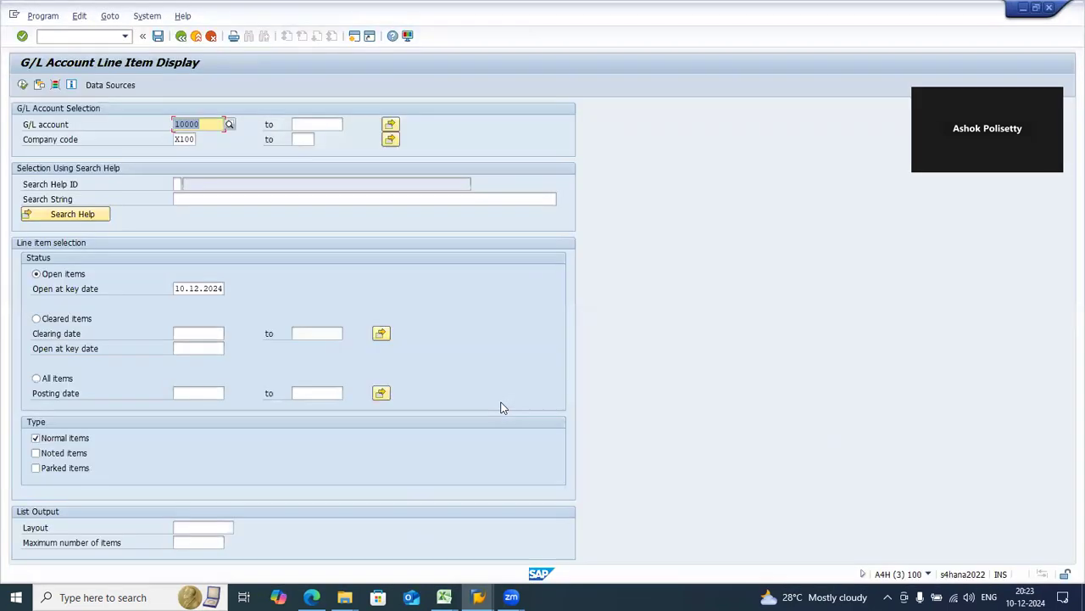
{"action": "key", "text": "alt+Tab"}
Set the account's sort key to 001 Posting date from the list of possible sort keys
{"action": "left_click", "coordinate": [561, 422]}
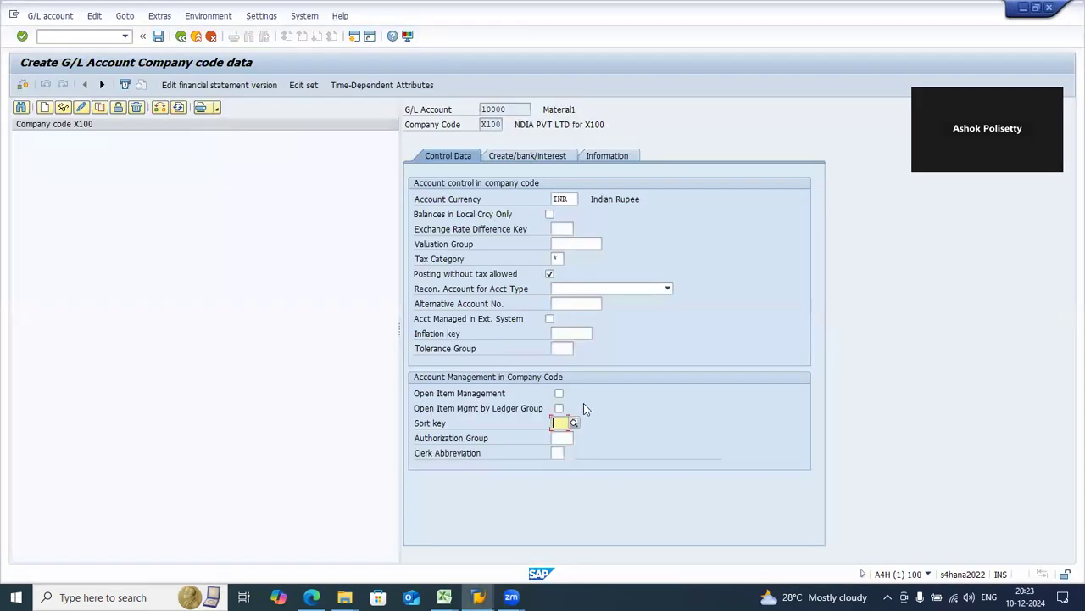
{"action": "left_click", "coordinate": [574, 423]}
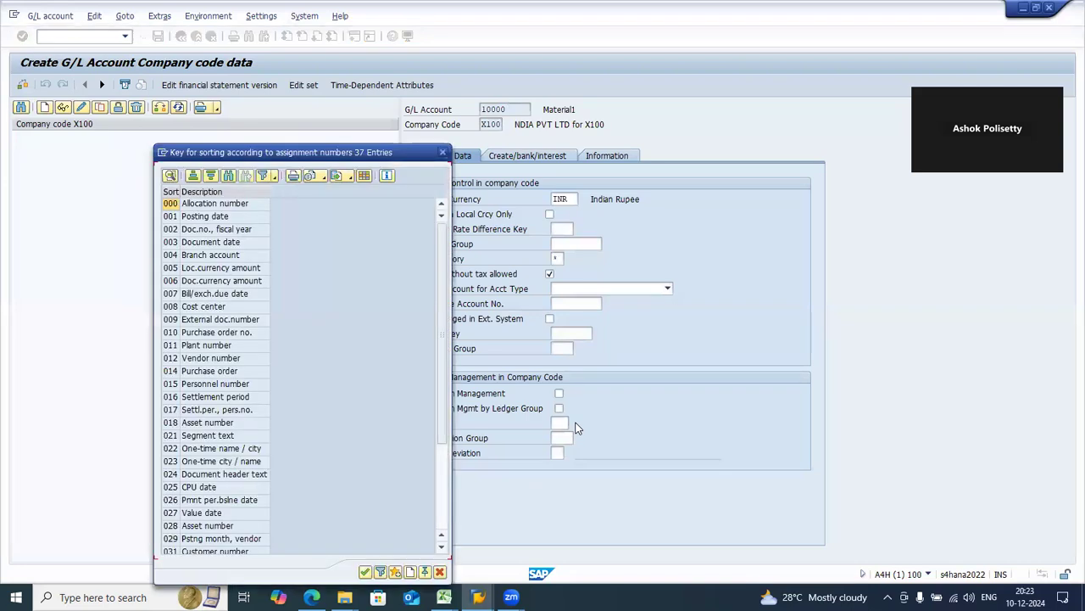
{"action": "left_click", "coordinate": [195, 206]}
{"action": "left_click", "coordinate": [208, 218]}
{"action": "left_click", "coordinate": [213, 230]}
{"action": "left_click", "coordinate": [212, 243]}
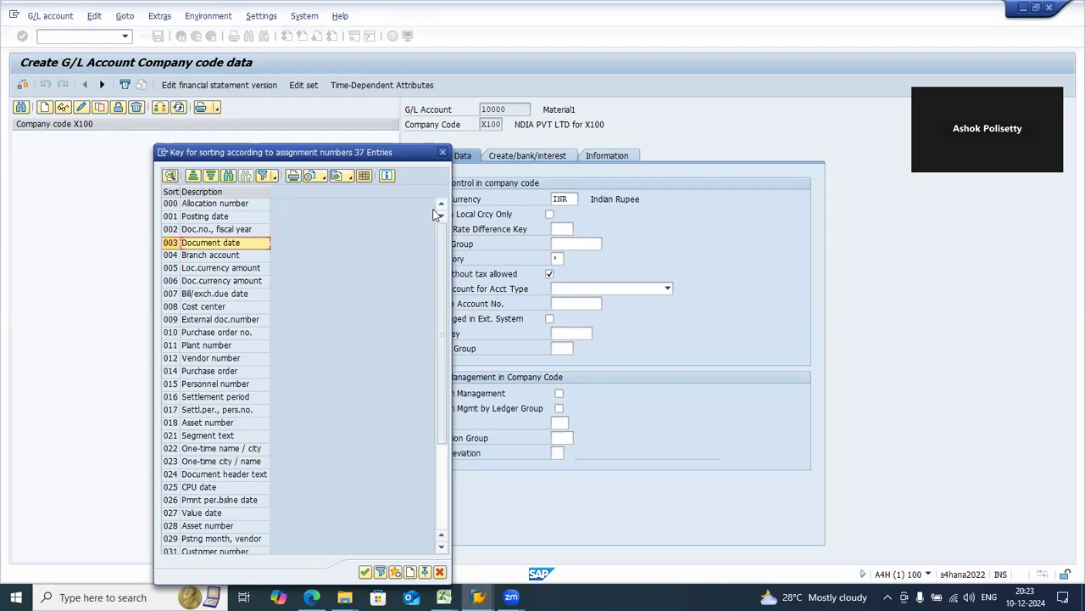
{"action": "left_click", "coordinate": [224, 218]}
{"action": "left_click", "coordinate": [233, 244]}
{"action": "left_click", "coordinate": [238, 231]}
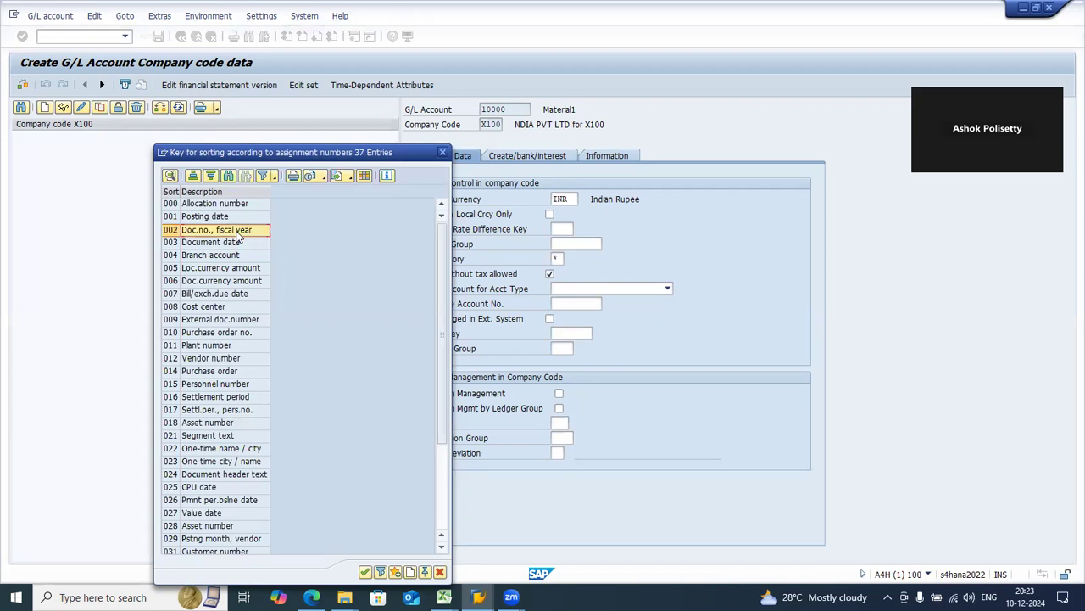
{"action": "double_click", "coordinate": [232, 218]}
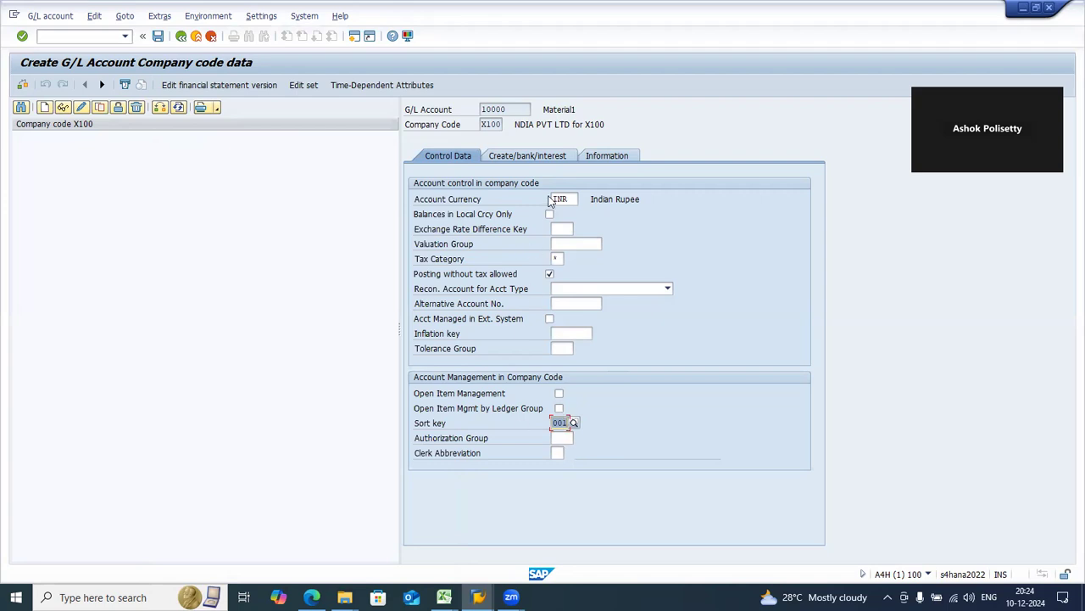
Examine the field status group field in the account's document creation settings
{"action": "left_click", "coordinate": [543, 158]}
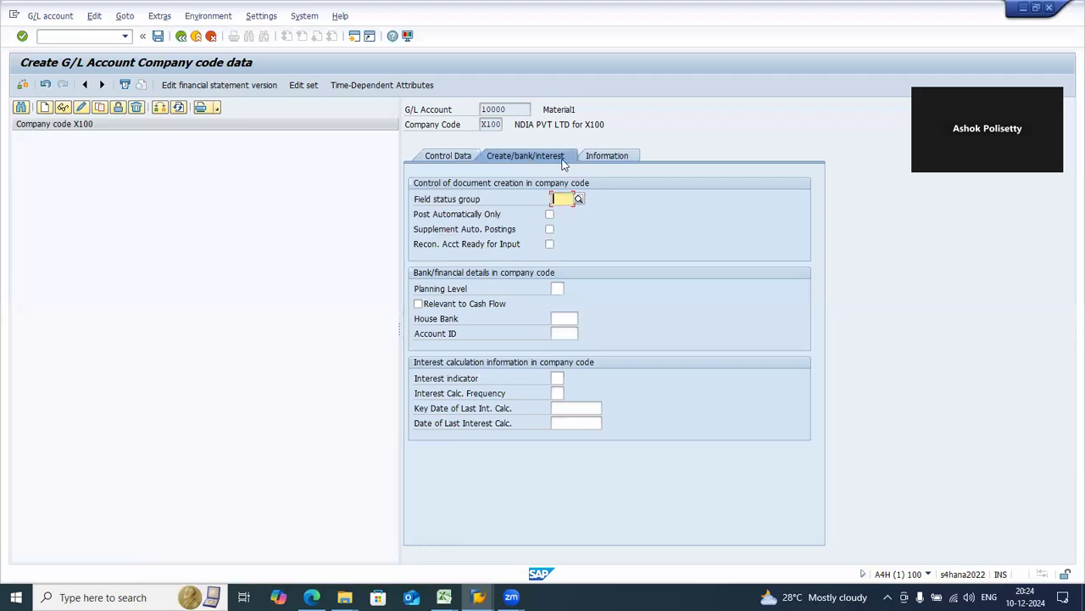
{"action": "left_click", "coordinate": [479, 201]}
{"action": "left_click_drag", "start_coordinate": [468, 201], "coordinate": [414, 203]}
{"action": "left_click", "coordinate": [426, 203]}
{"action": "left_click", "coordinate": [562, 199]}
{"action": "left_click_drag", "start_coordinate": [473, 201], "coordinate": [405, 204]}
{"action": "left_click", "coordinate": [441, 204]}
{"action": "left_click_drag", "start_coordinate": [471, 202], "coordinate": [415, 201]}
Open the field status variants transaction OBC4 in a new session
{"action": "left_click", "coordinate": [96, 38]}
{"action": "type", "text": "obc4"}
{"action": "type", "text": "/n"}
{"action": "key", "text": "Return"}
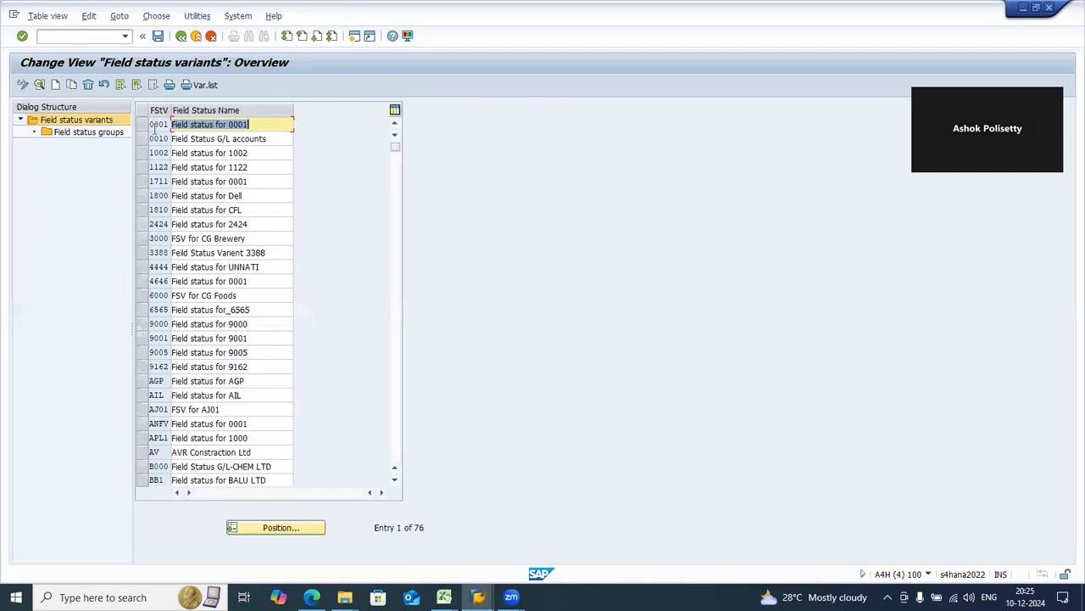
Open the General Data field statuses of group G001 in field status variant 0001
{"action": "left_click", "coordinate": [155, 153]}
{"action": "left_click", "coordinate": [164, 194]}
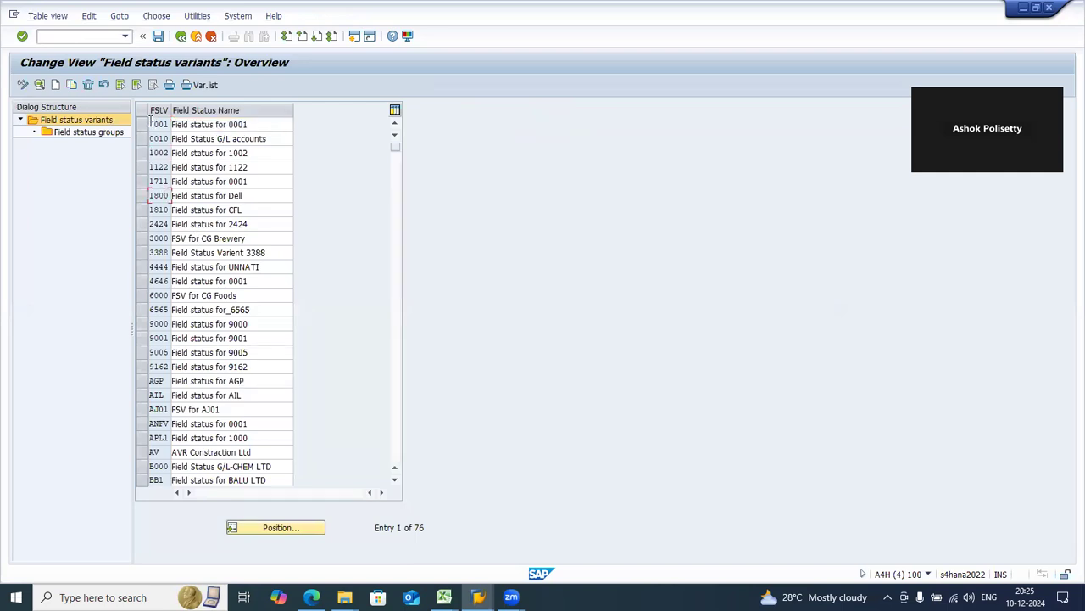
{"action": "left_click", "coordinate": [141, 124]}
{"action": "left_click", "coordinate": [99, 133]}
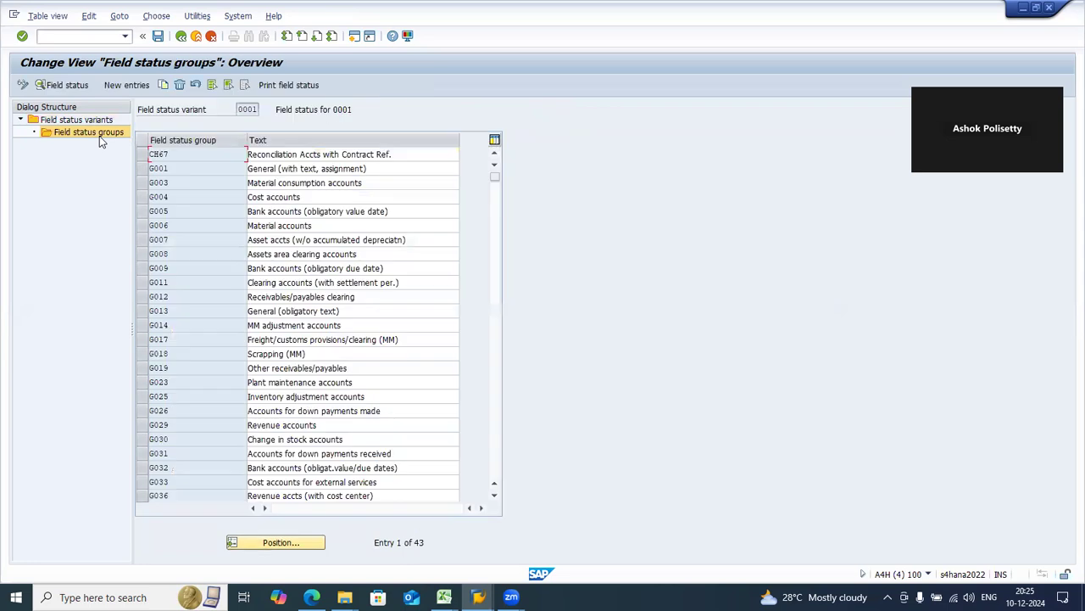
{"action": "double_click", "coordinate": [177, 166]}
{"action": "double_click", "coordinate": [86, 185]}
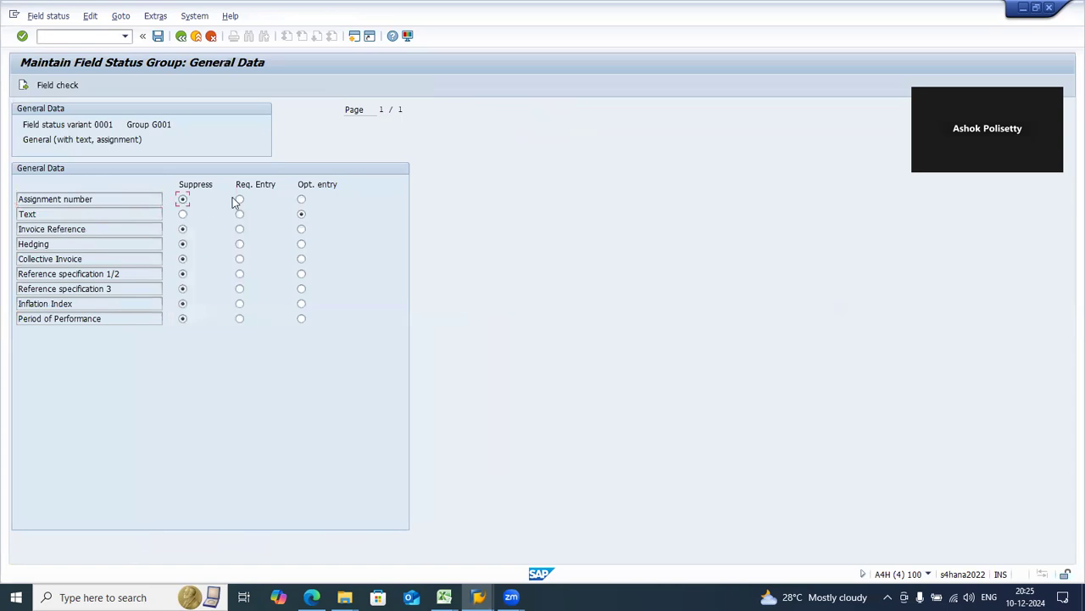
Make Assignment number an optional entry in group G001, and list the possible field status groups in the G/L account session
{"action": "left_click", "coordinate": [301, 200]}
{"action": "key", "text": "alt+Tab"}
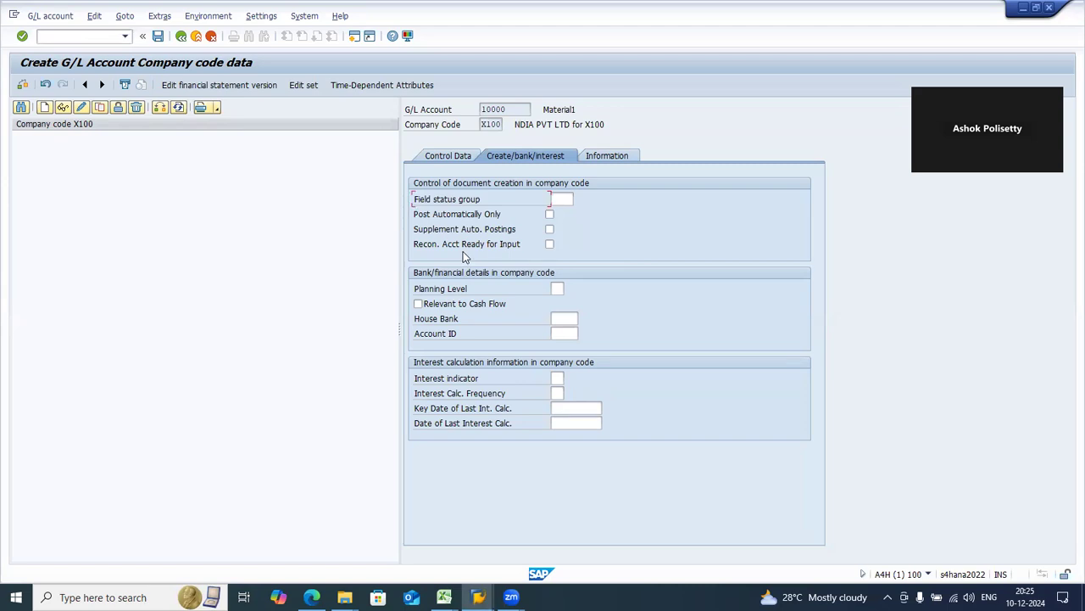
{"action": "left_click", "coordinate": [558, 202]}
{"action": "left_click", "coordinate": [579, 199]}
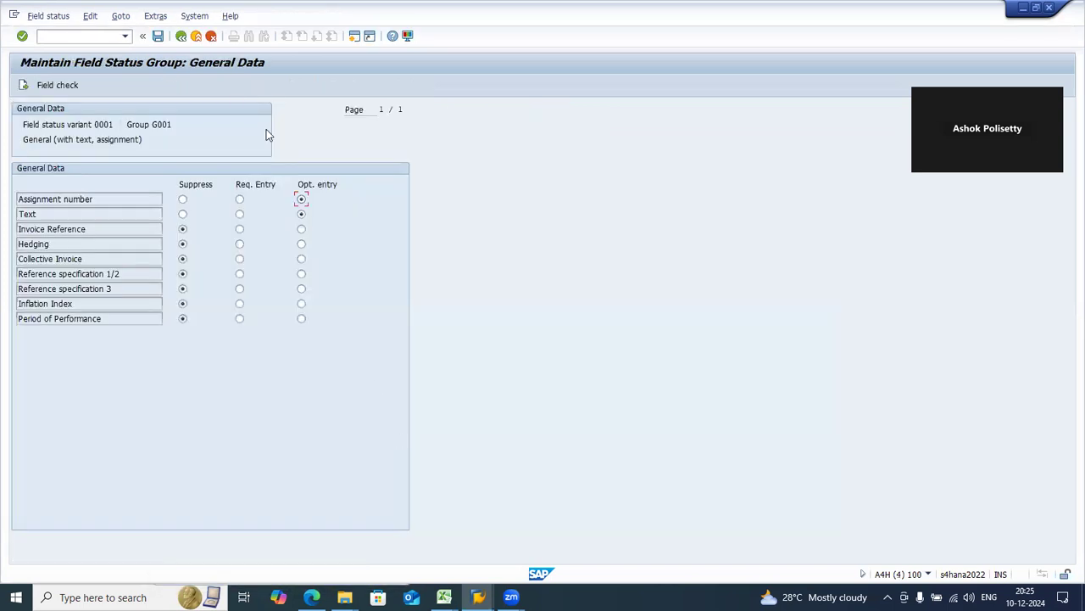
Return to the field status variants overview and position the list at variant X100
{"action": "left_click", "coordinate": [180, 37]}
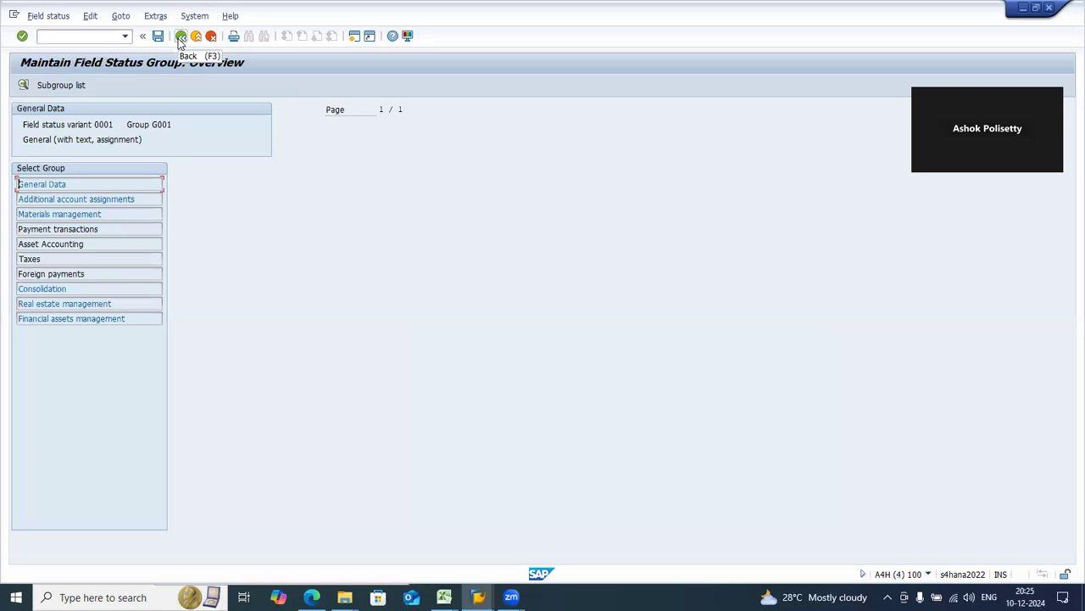
{"action": "left_click", "coordinate": [180, 37]}
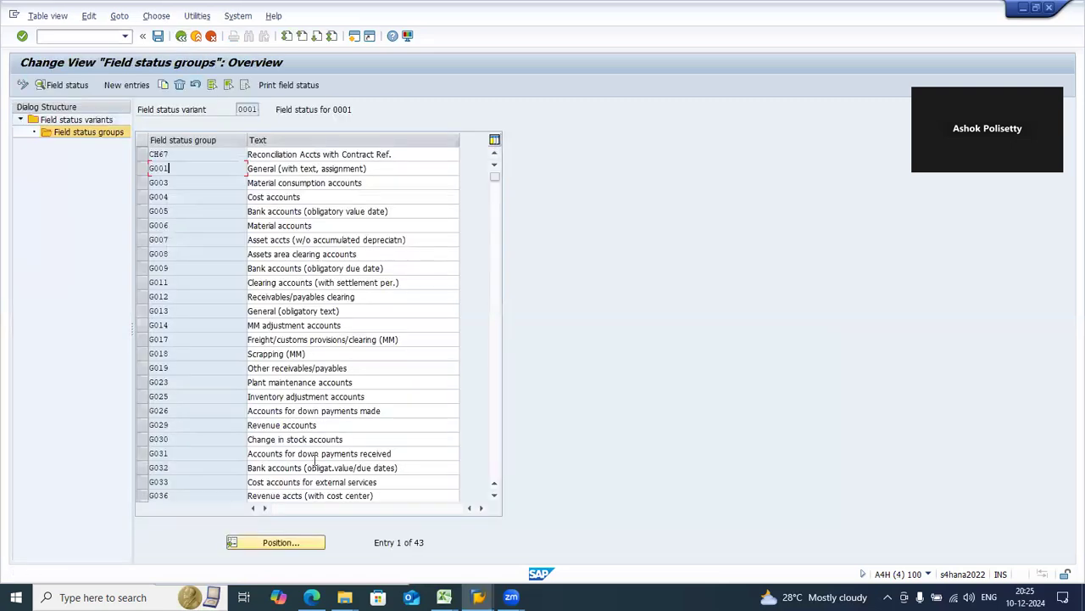
{"action": "left_click", "coordinate": [181, 36]}
{"action": "left_click", "coordinate": [281, 527]}
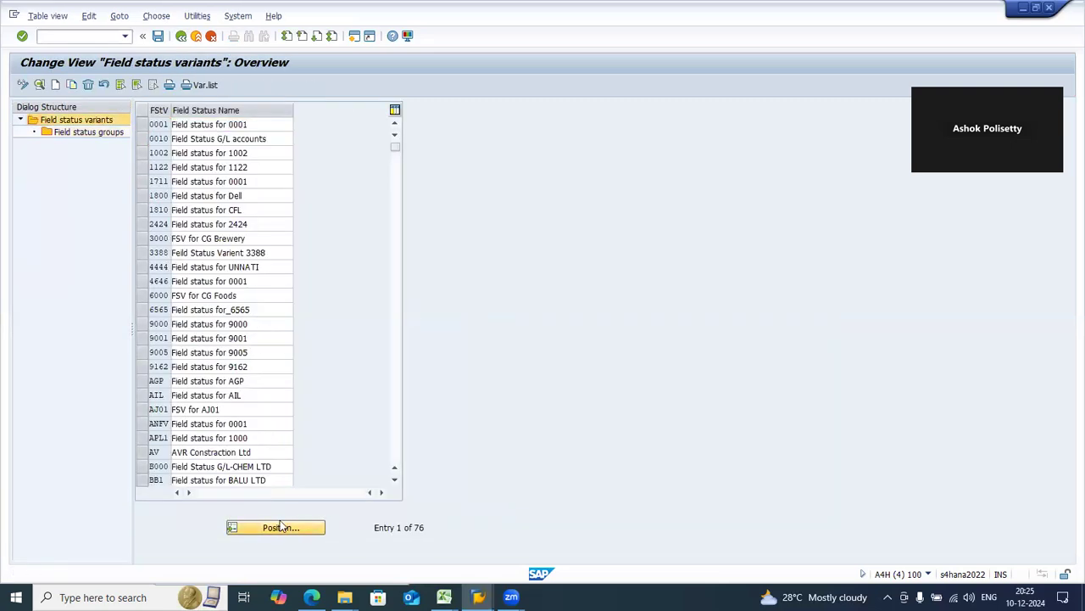
{"action": "type", "text": "X"}
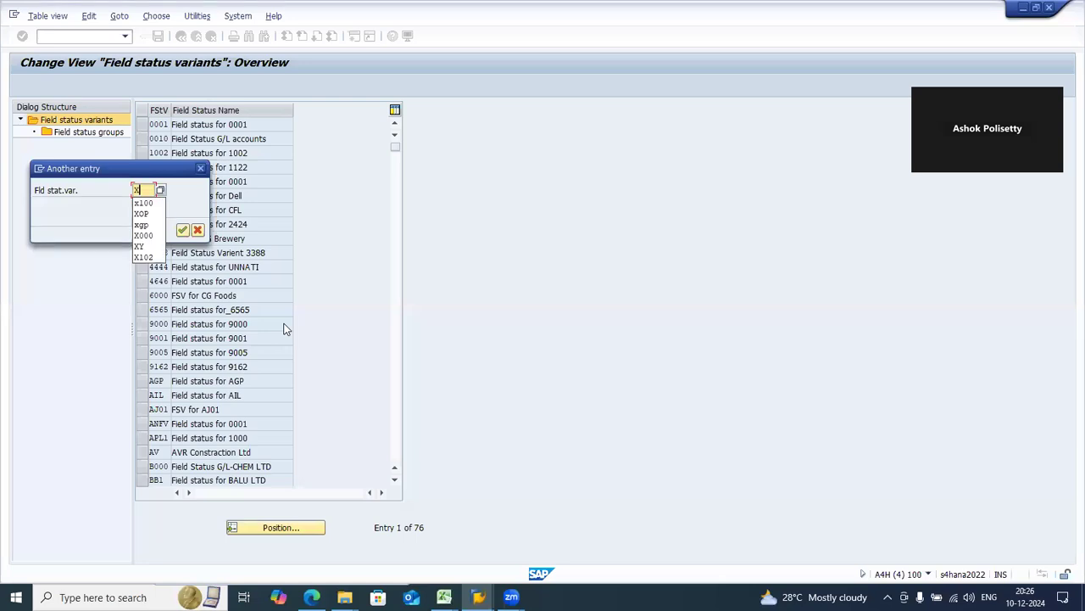
{"action": "type", "text": "100"}
{"action": "key", "text": "Return"}
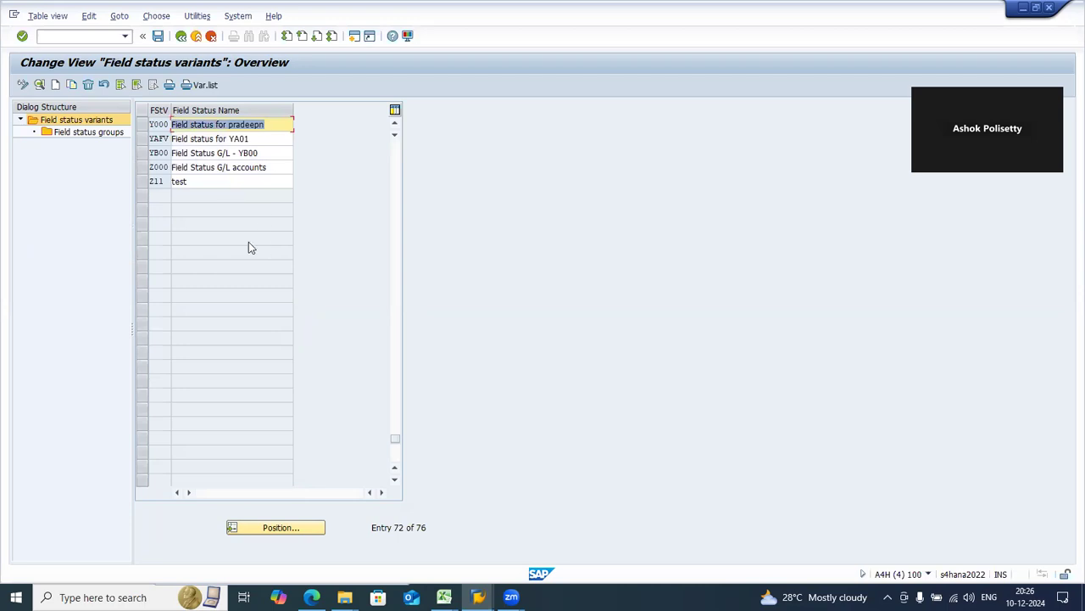
Find field status variant X000 in the variants overview and select it
{"action": "left_click_drag", "start_coordinate": [395, 443], "coordinate": [394, 144]}
{"action": "left_click", "coordinate": [242, 529]}
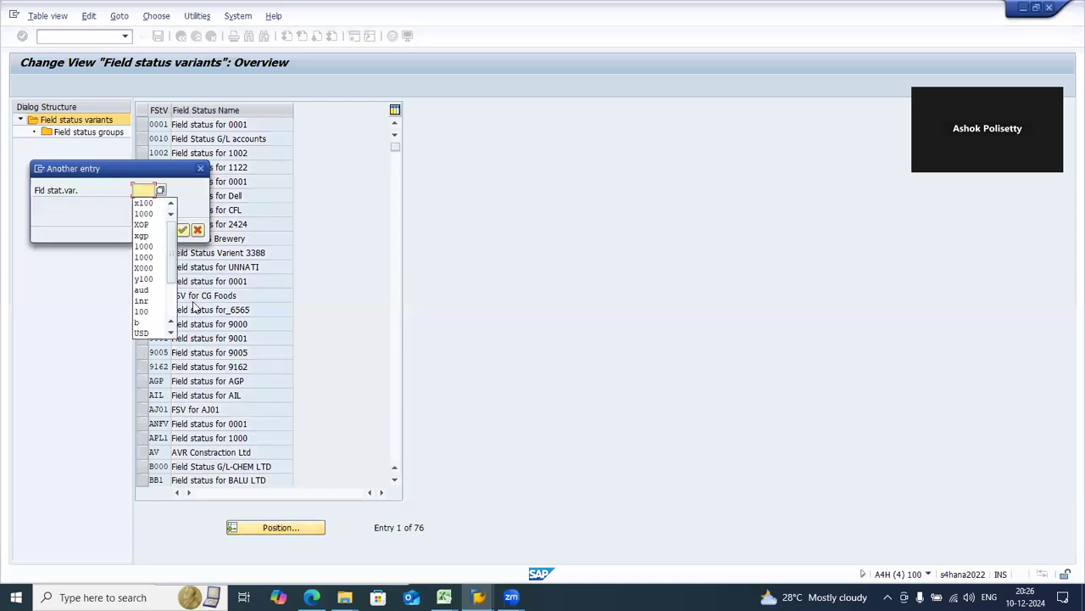
{"action": "type", "text": "X000"}
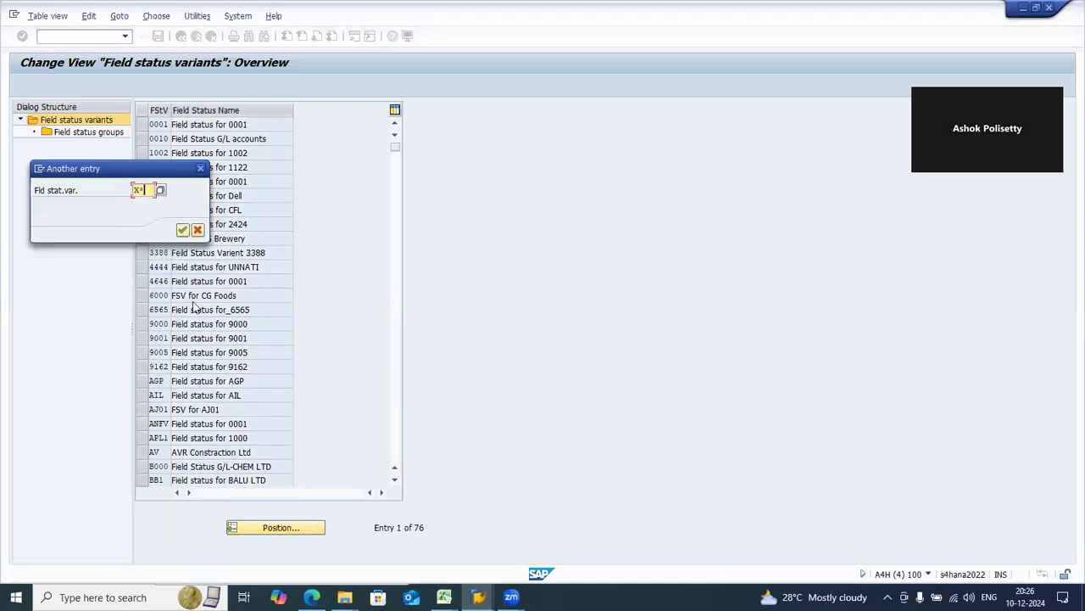
{"action": "key", "text": "Return"}
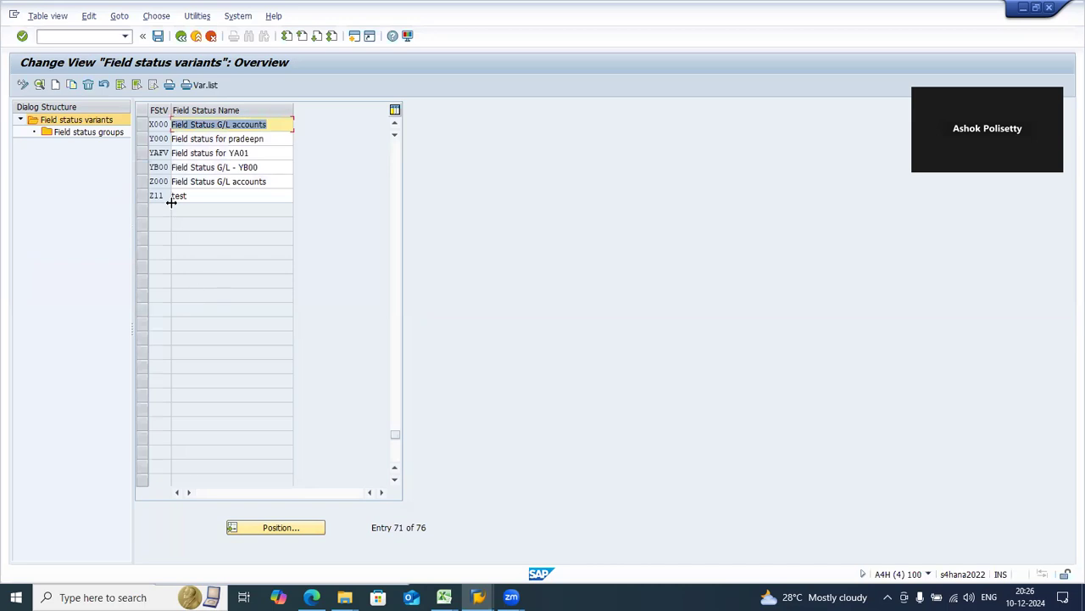
{"action": "left_click", "coordinate": [138, 124]}
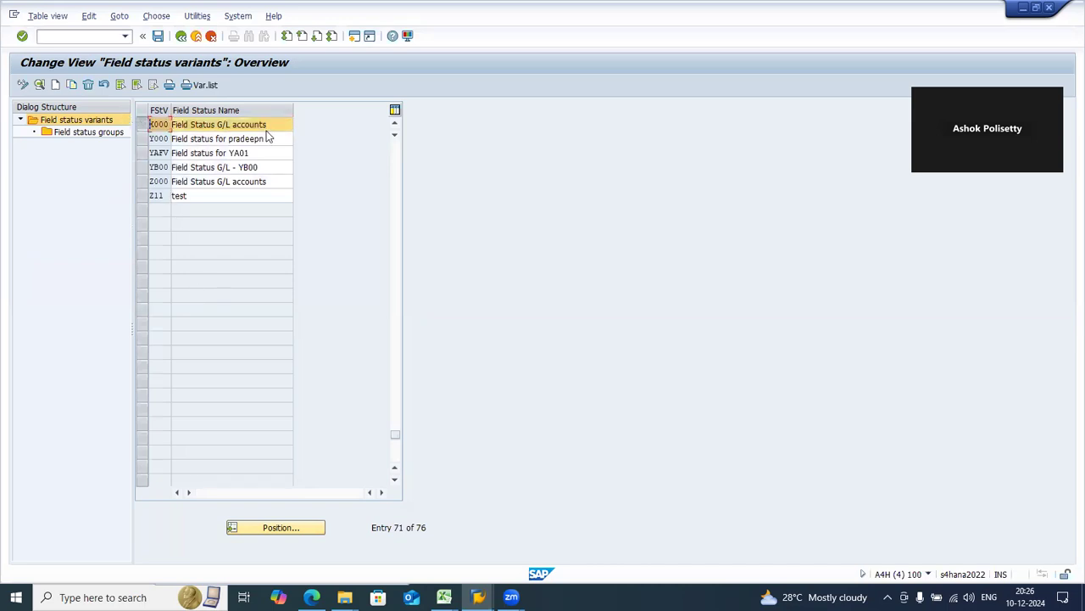
{"action": "left_click_drag", "start_coordinate": [267, 124], "coordinate": [172, 124]}
{"action": "key", "text": "ctrl+c"}
{"action": "left_click", "coordinate": [173, 125]}
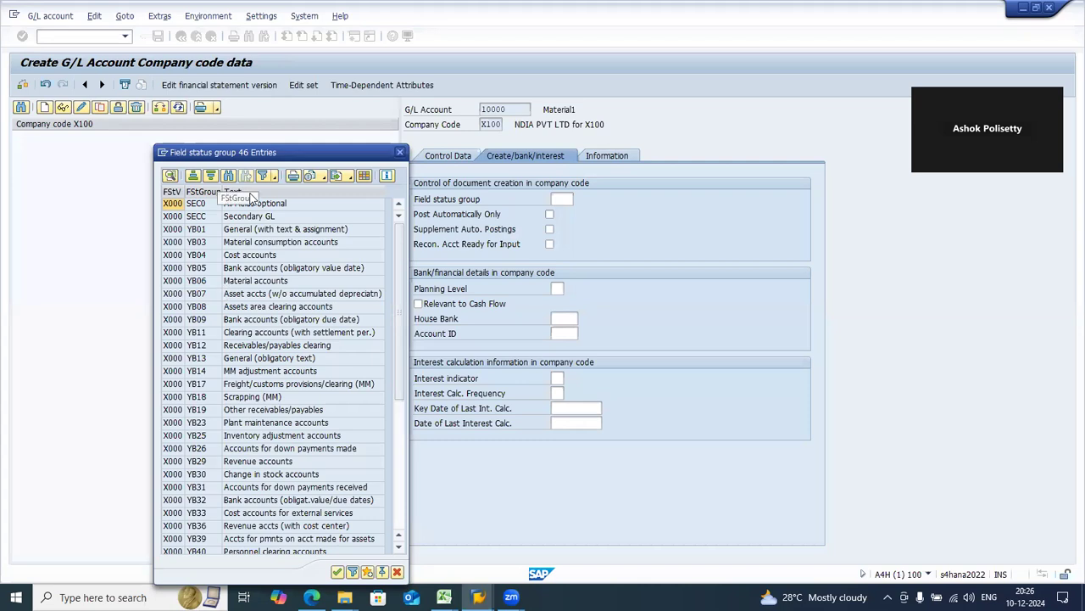
Search the account's list of possible field status groups for X000
{"action": "left_click", "coordinate": [229, 176]}
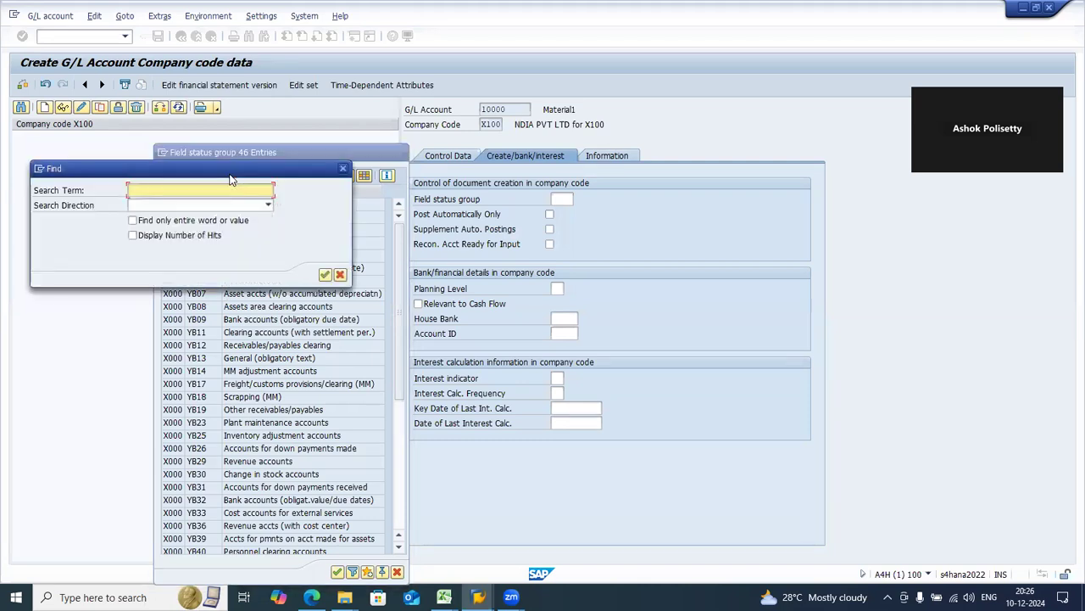
{"action": "key", "text": "ctrl+v"}
{"action": "key", "text": "ctrl+z"}
{"action": "type", "text": "X000"}
{"action": "key", "text": "Return"}
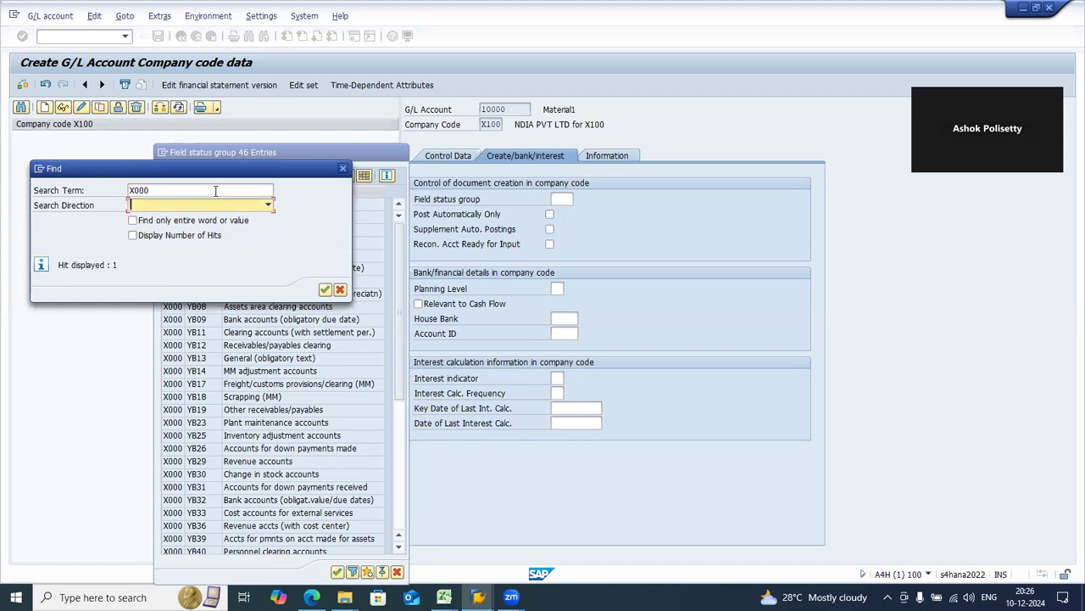
{"action": "left_click", "coordinate": [324, 290]}
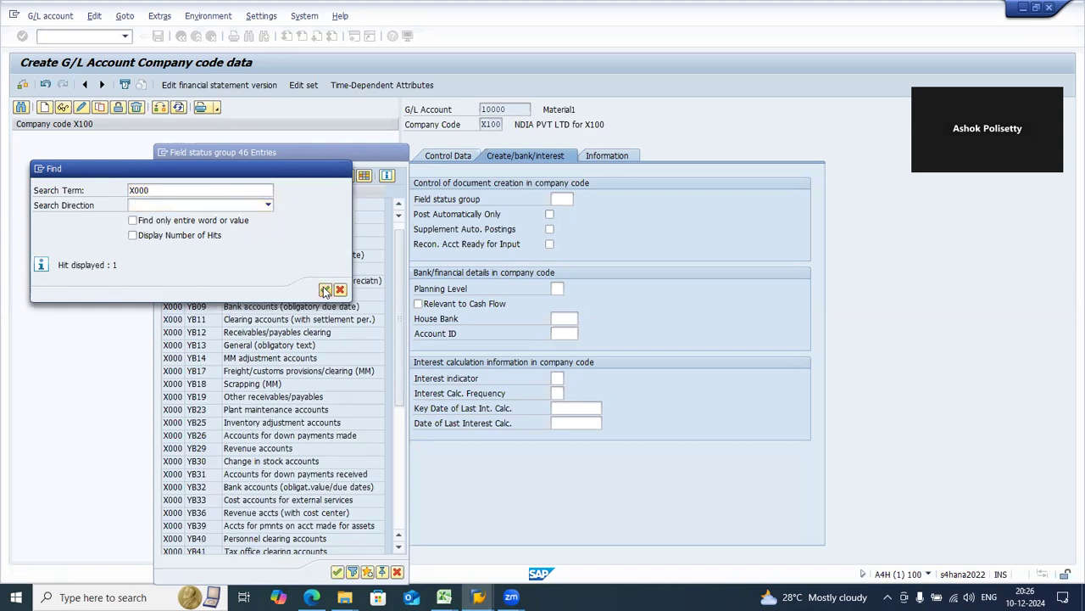
{"action": "left_click", "coordinate": [325, 290]}
{"action": "left_click", "coordinate": [340, 290]}
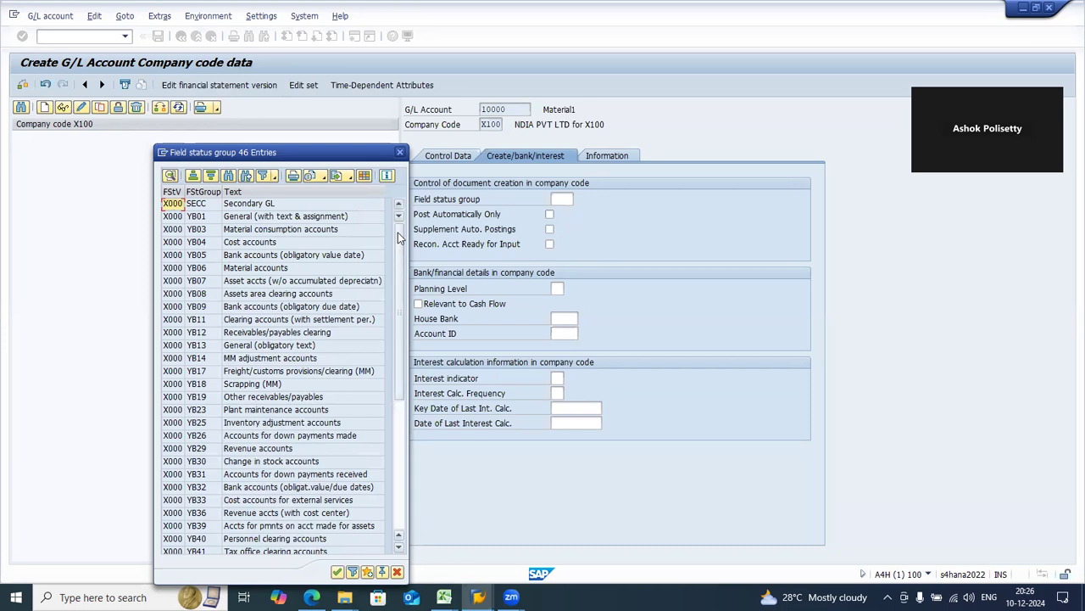
{"action": "left_click", "coordinate": [399, 205]}
{"action": "double_click", "coordinate": [178, 203]}
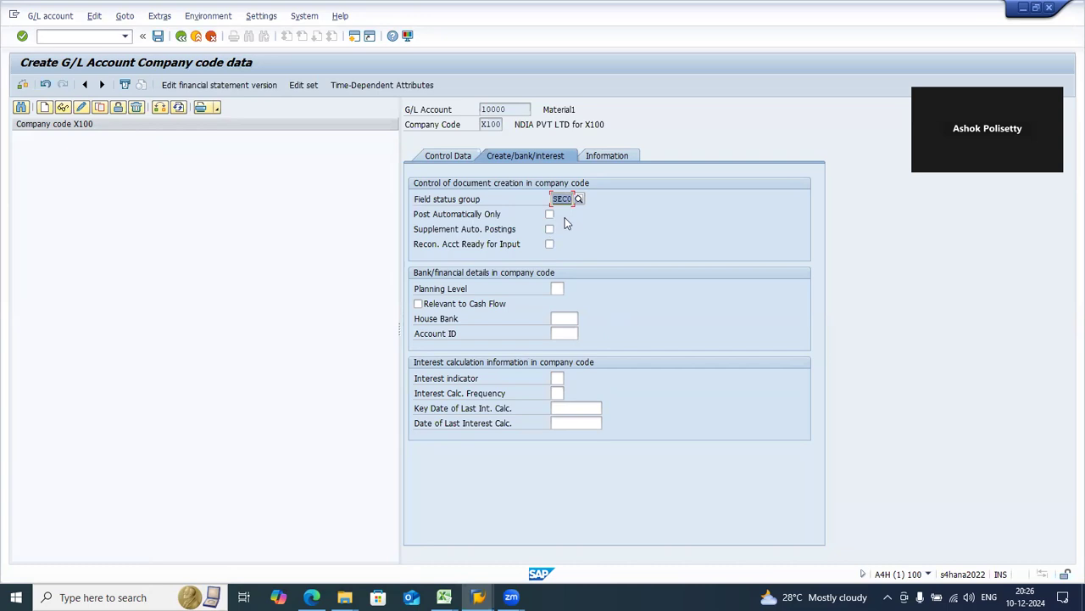
{"action": "key", "text": "BackSpace"}
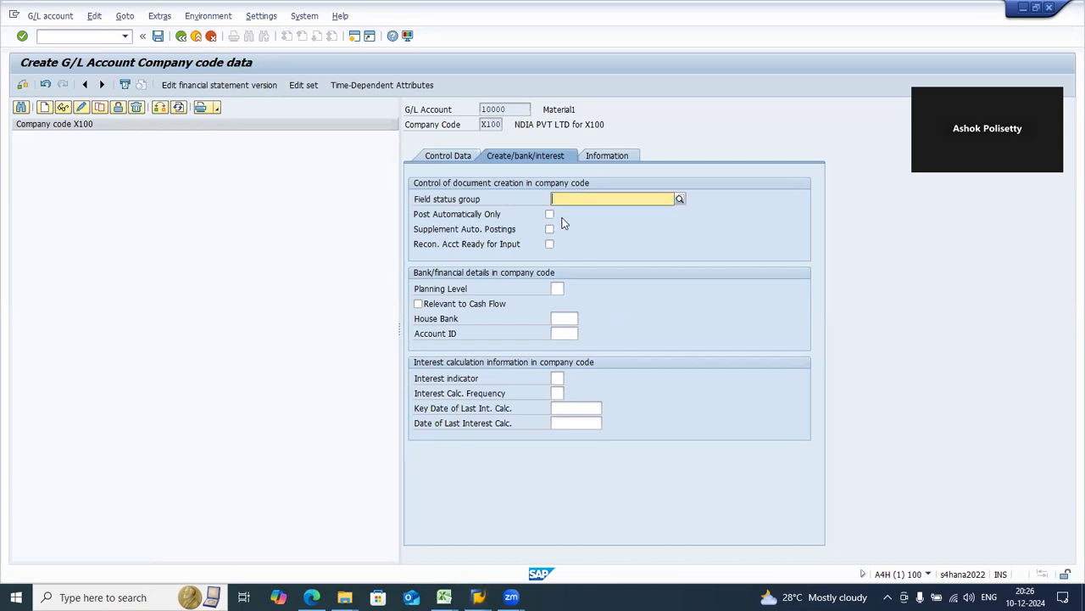
Reopen the account's field status group list, and display the field status groups of variant X000 in the other session
{"action": "left_click", "coordinate": [679, 199]}
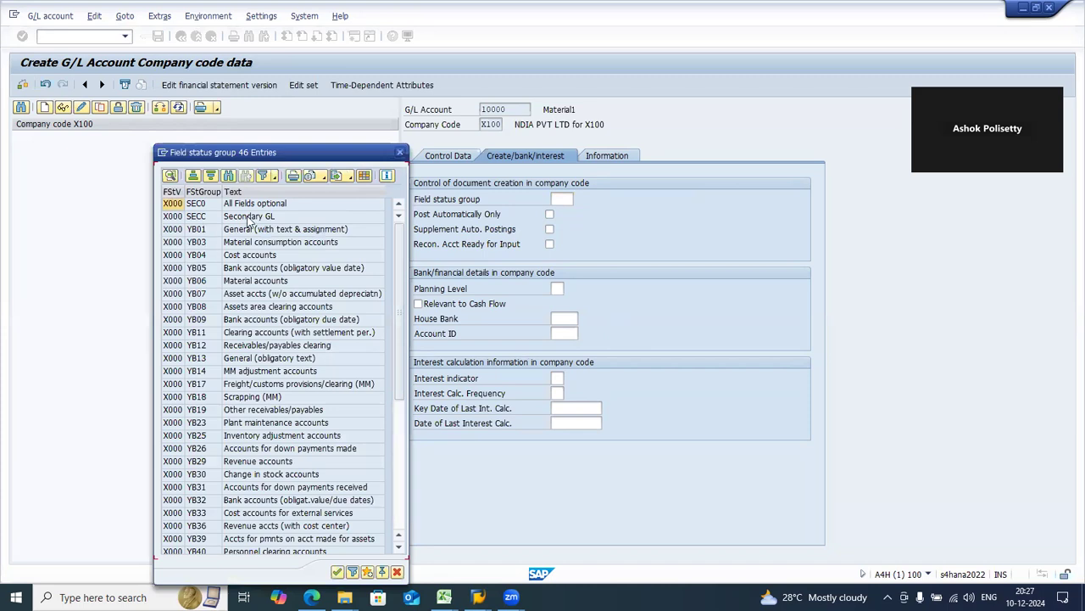
{"action": "left_click", "coordinate": [173, 207]}
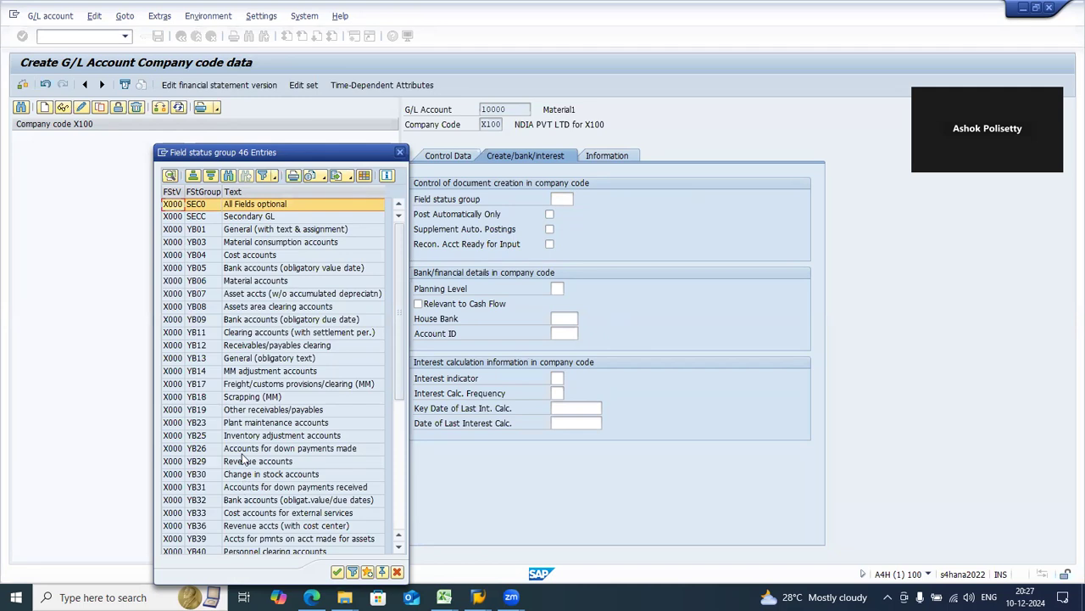
{"action": "key", "text": "alt+Tab"}
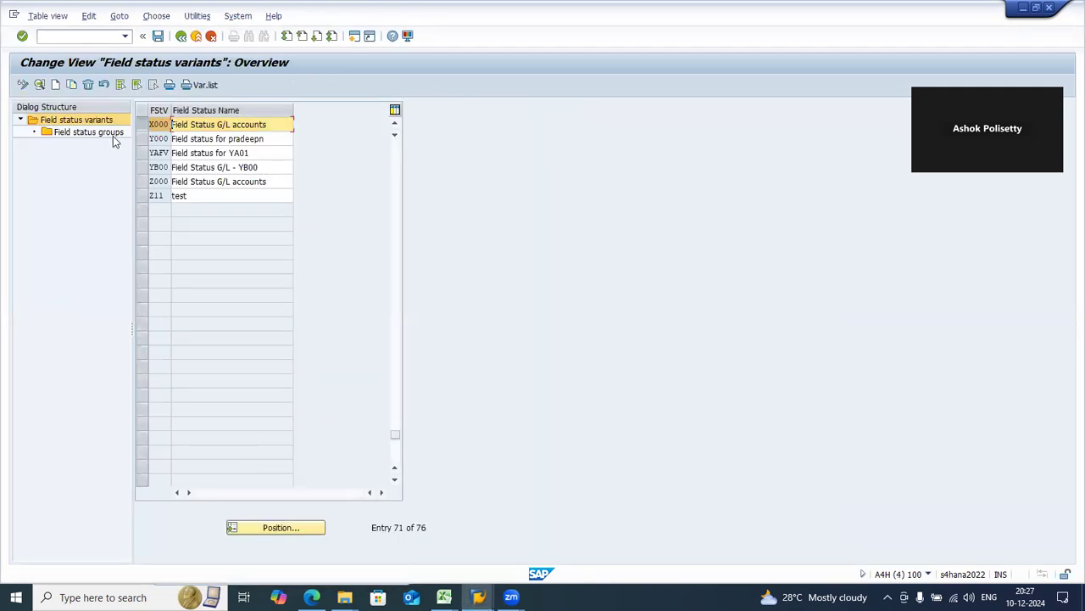
{"action": "double_click", "coordinate": [113, 136]}
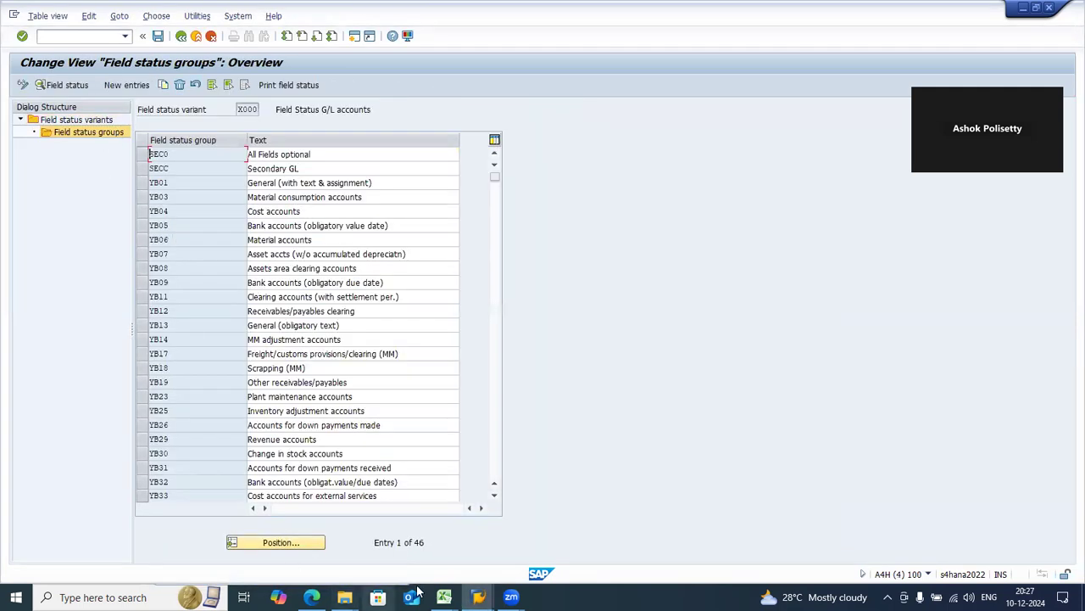
{"action": "left_click", "coordinate": [385, 539]}
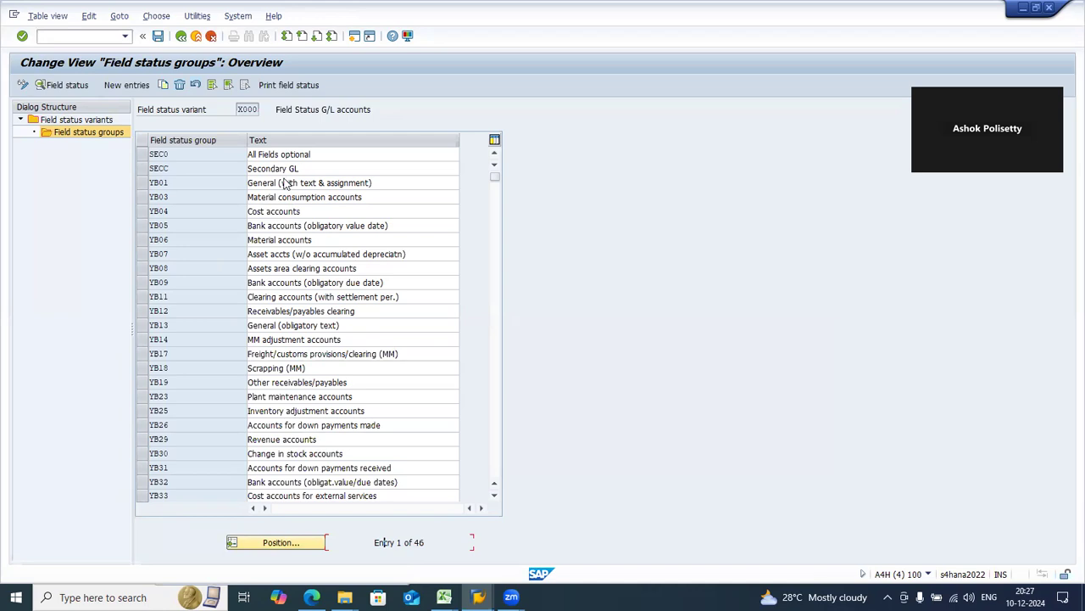
Select group YB03 of variant X000, and set the account's field status group to YB03 Material consumption accounts
{"action": "left_click", "coordinate": [141, 199]}
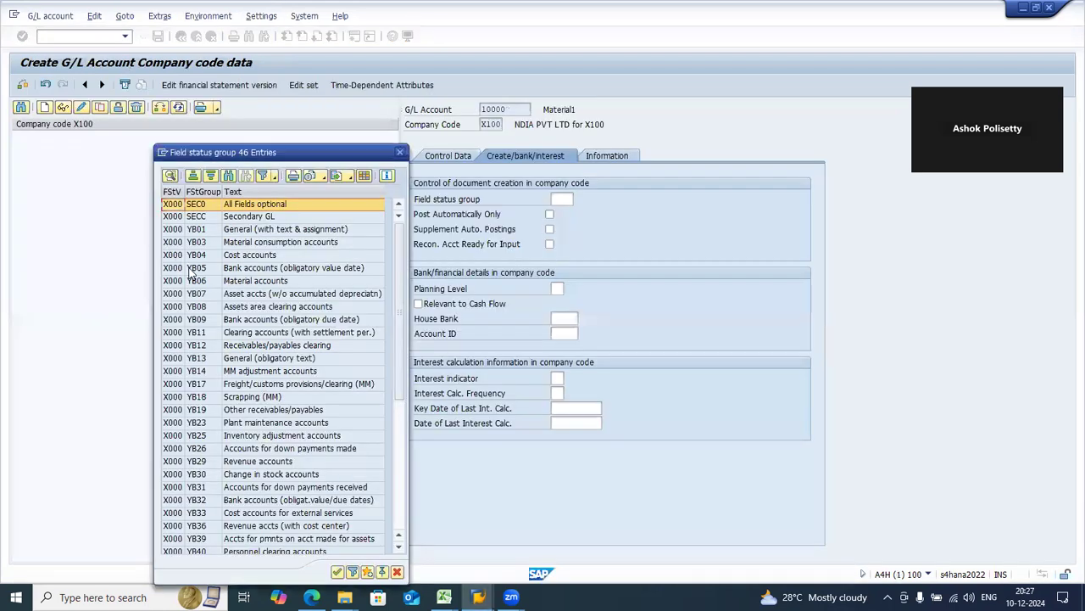
{"action": "left_click", "coordinate": [202, 245]}
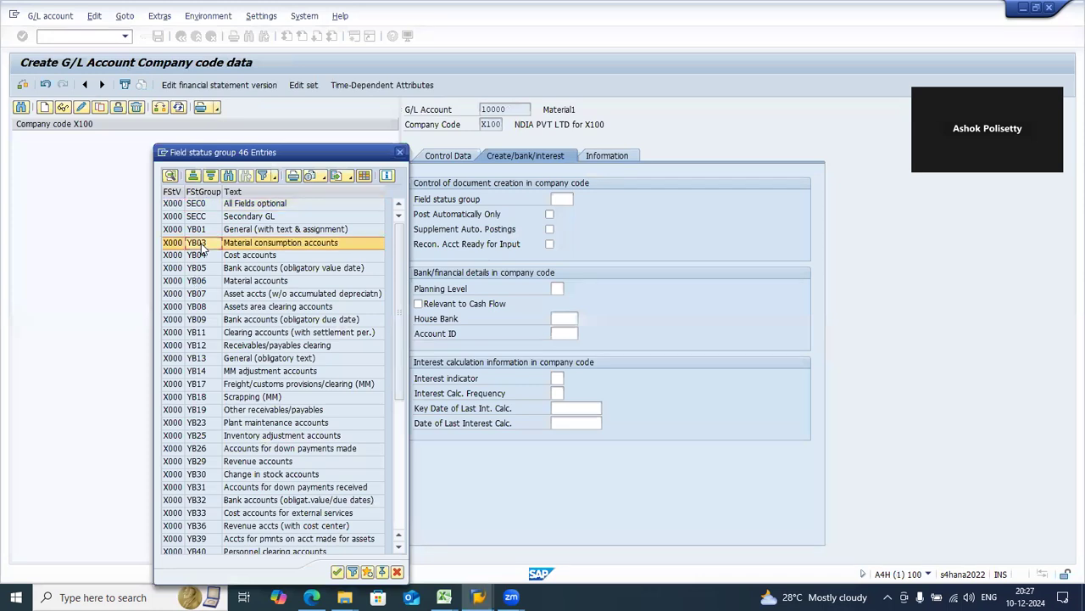
{"action": "double_click", "coordinate": [201, 245]}
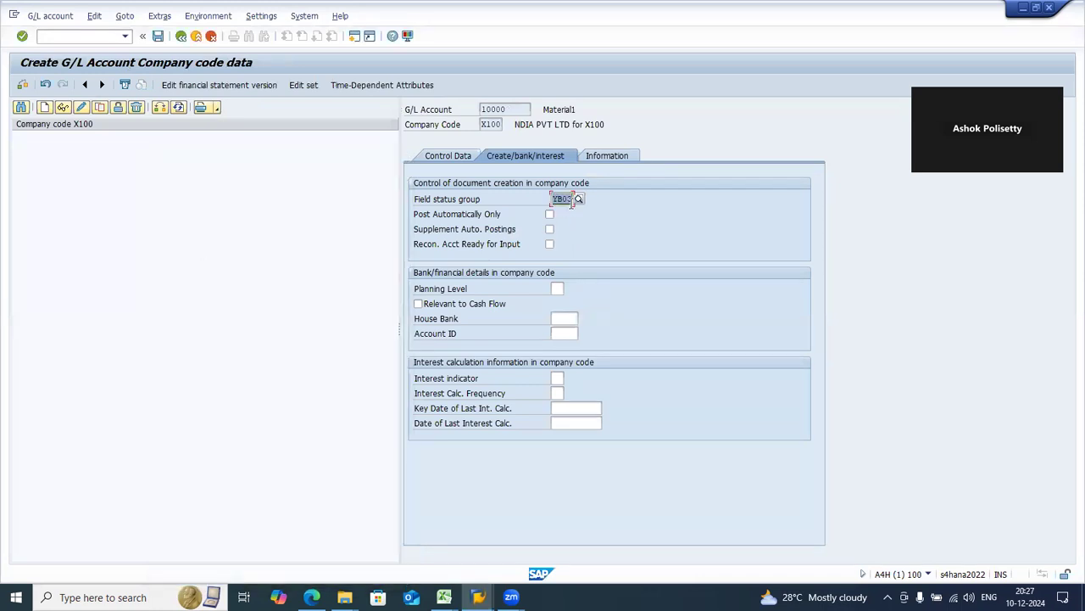
In the General Data of field status group YB03, make Assignment number an optional entry and Text a required entry
{"action": "key", "text": "alt+Tab"}
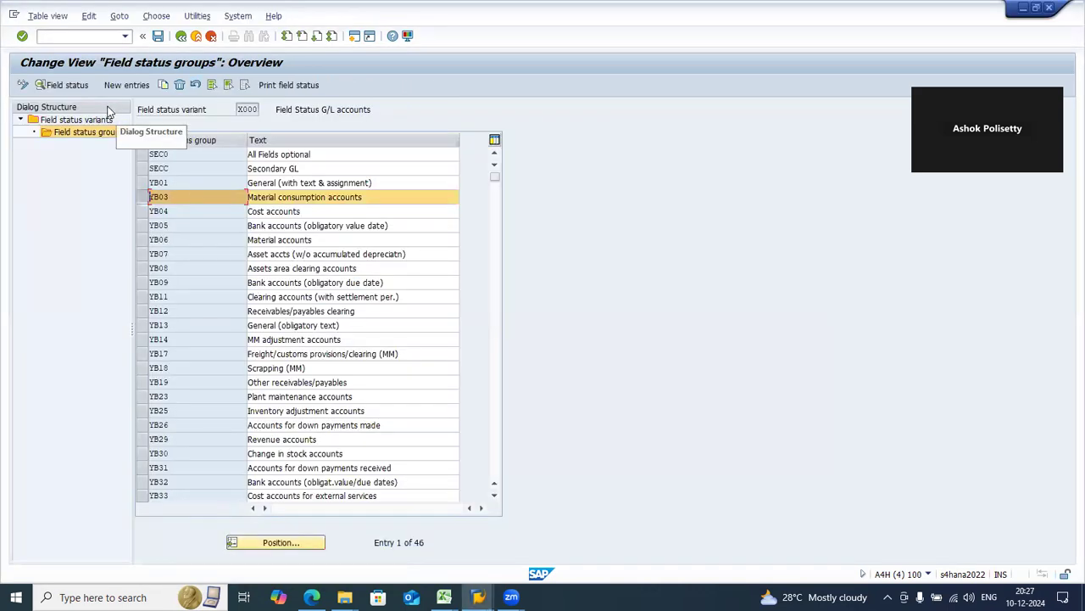
{"action": "left_click", "coordinate": [68, 86]}
{"action": "double_click", "coordinate": [95, 183]}
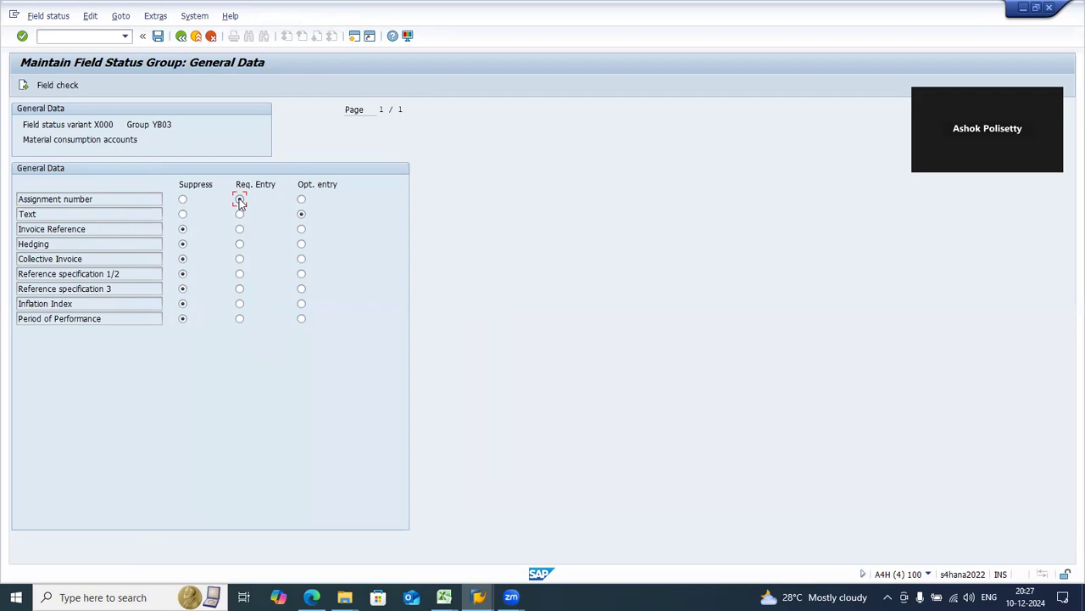
{"action": "left_click", "coordinate": [302, 205]}
{"action": "left_click", "coordinate": [241, 217]}
{"action": "key", "text": "F3"}
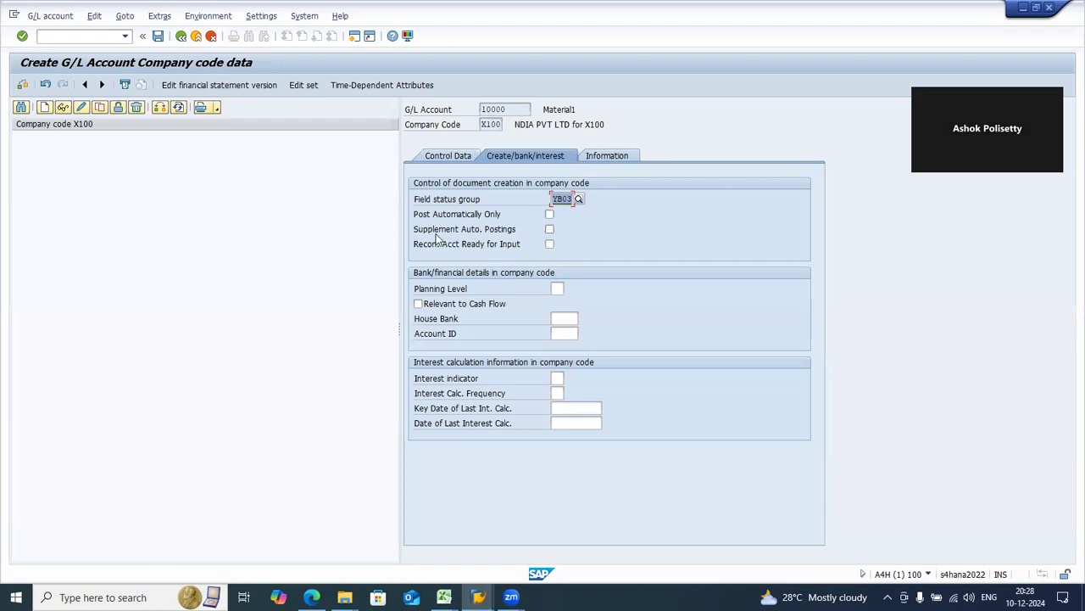
{"action": "left_click", "coordinate": [550, 215]}
{"action": "left_click", "coordinate": [500, 108]}
{"action": "left_click_drag", "start_coordinate": [510, 108], "coordinate": [476, 110]}
{"action": "left_click", "coordinate": [520, 110]}
{"action": "left_click", "coordinate": [476, 113]}
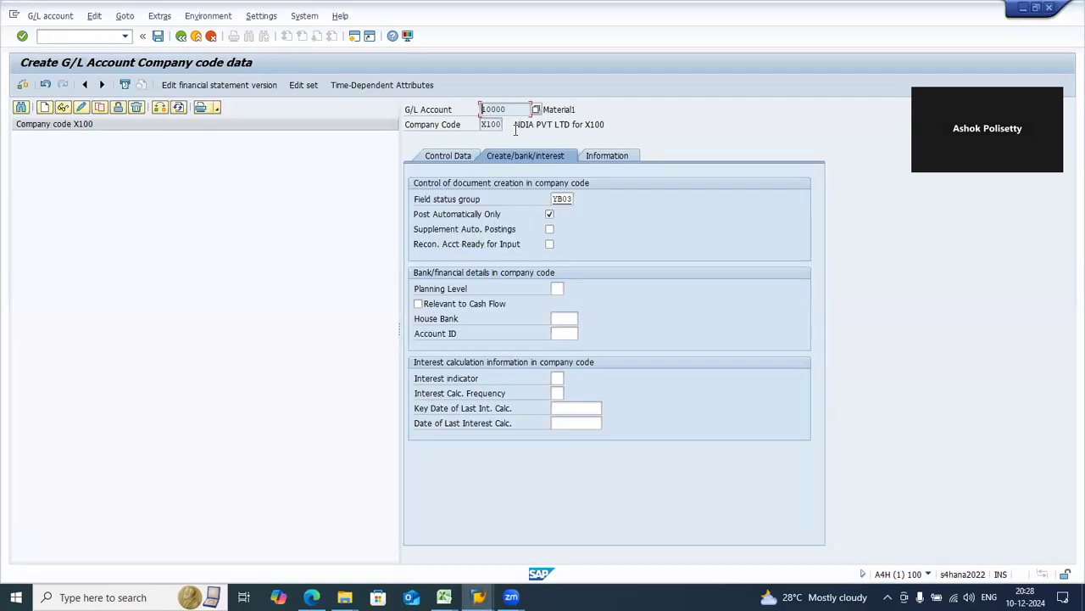
{"action": "left_click", "coordinate": [548, 216]}
{"action": "left_click", "coordinate": [550, 246]}
Examine the possible planning levels for the account and close the list without choosing one
{"action": "left_click", "coordinate": [561, 290]}
{"action": "left_click", "coordinate": [569, 290]}
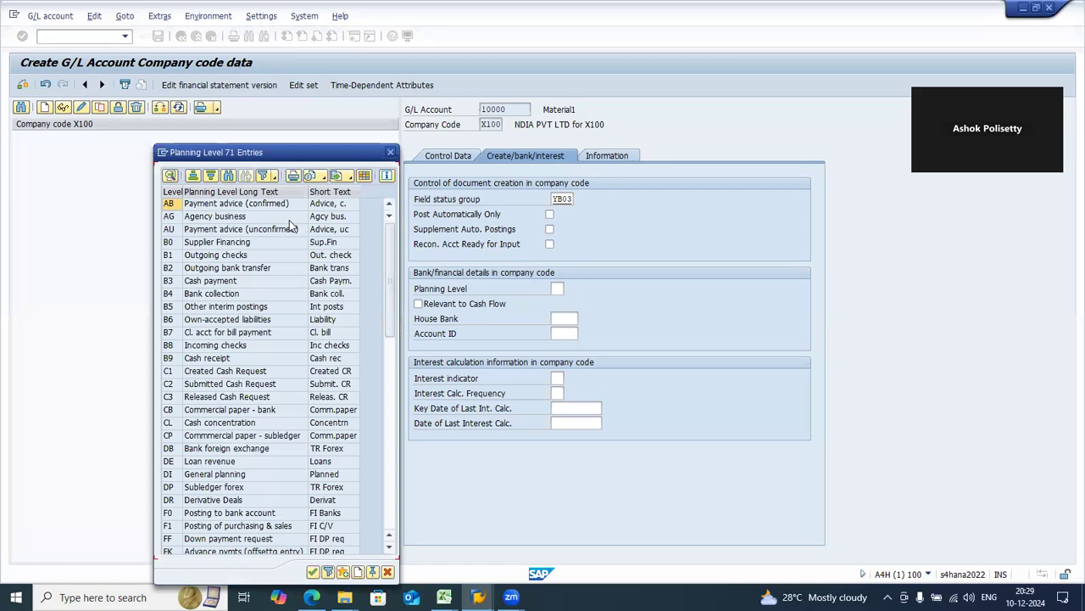
{"action": "scroll", "coordinate": [297, 339], "scroll_direction": "down", "scroll_amount": 5}
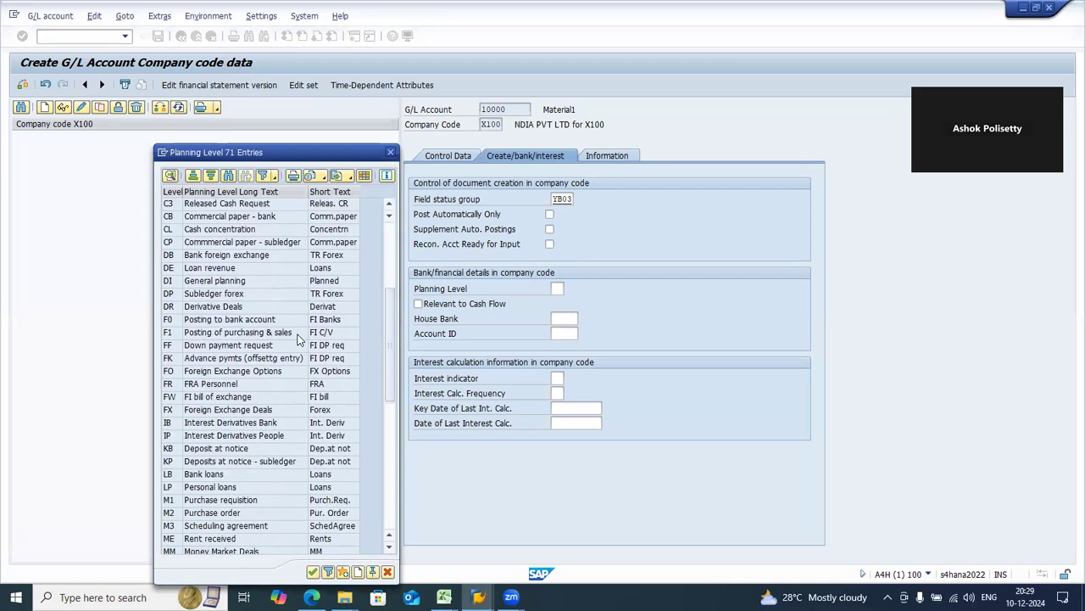
{"action": "scroll", "coordinate": [296, 339], "scroll_direction": "up", "scroll_amount": 5}
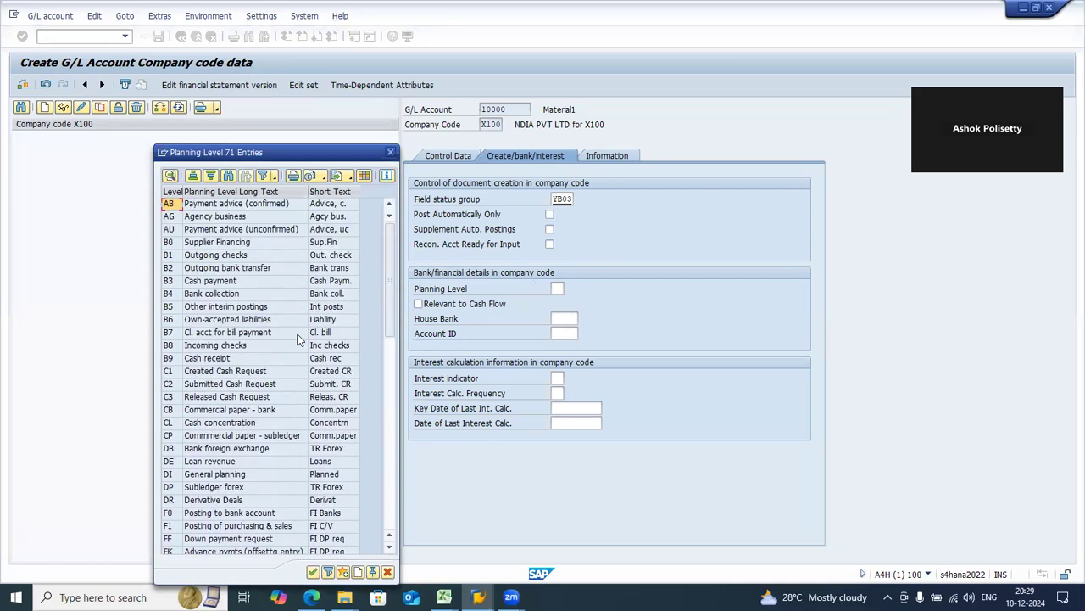
{"action": "left_click", "coordinate": [391, 154]}
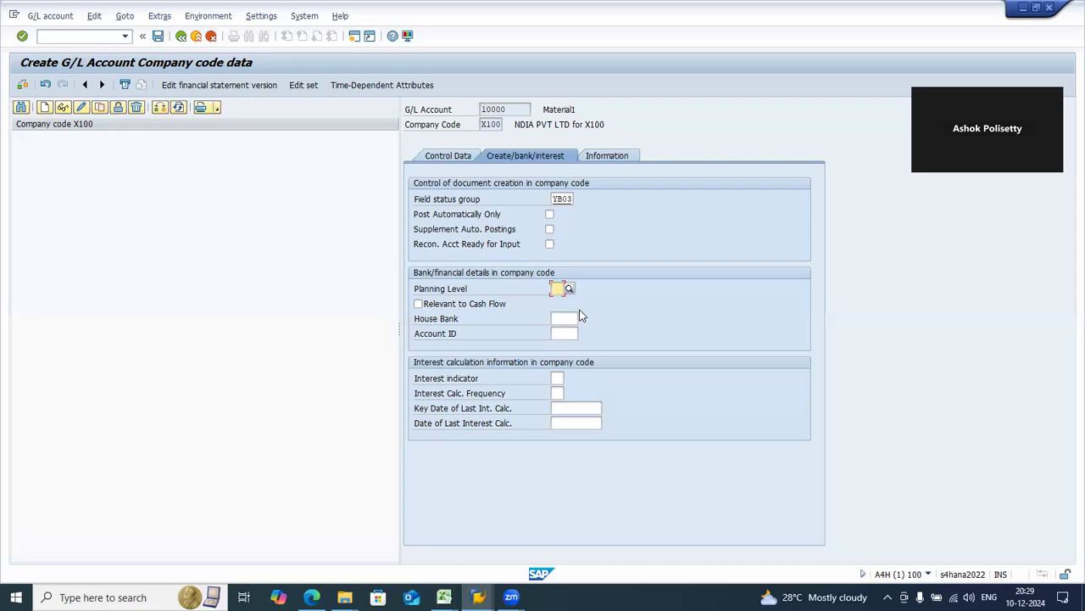
Mark G/L account 10000 as relevant to cash flow, and examine its House Bank and Account ID fields
{"action": "left_click", "coordinate": [475, 308]}
{"action": "left_click", "coordinate": [485, 109]}
{"action": "left_click", "coordinate": [566, 318]}
{"action": "left_click_drag", "start_coordinate": [460, 320], "coordinate": [414, 332]}
{"action": "left_click_drag", "start_coordinate": [456, 325], "coordinate": [417, 329]}
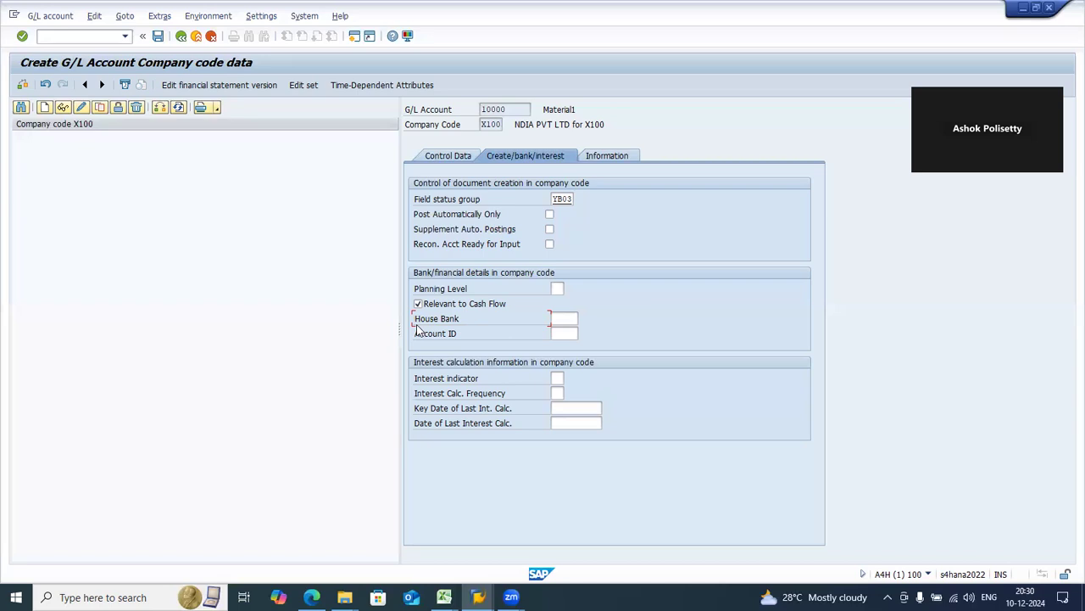
Examine the House Bank and Account ID fields in the account's bank and financial details
{"action": "left_click", "coordinate": [564, 318]}
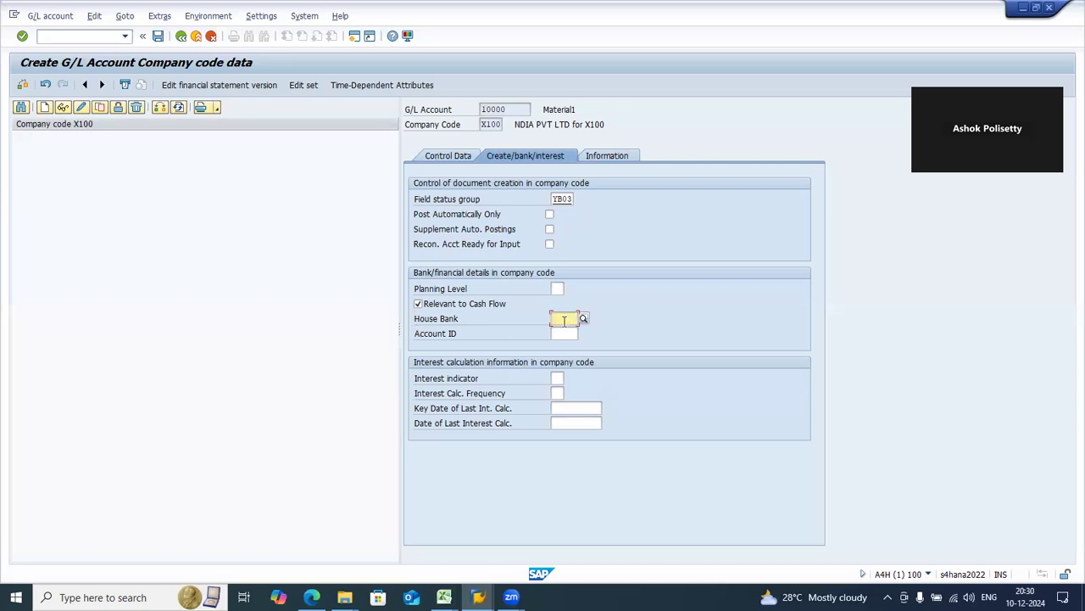
{"action": "left_click_drag", "start_coordinate": [465, 320], "coordinate": [402, 320]}
{"action": "left_click_drag", "start_coordinate": [476, 336], "coordinate": [403, 336]}
{"action": "left_click", "coordinate": [555, 333]}
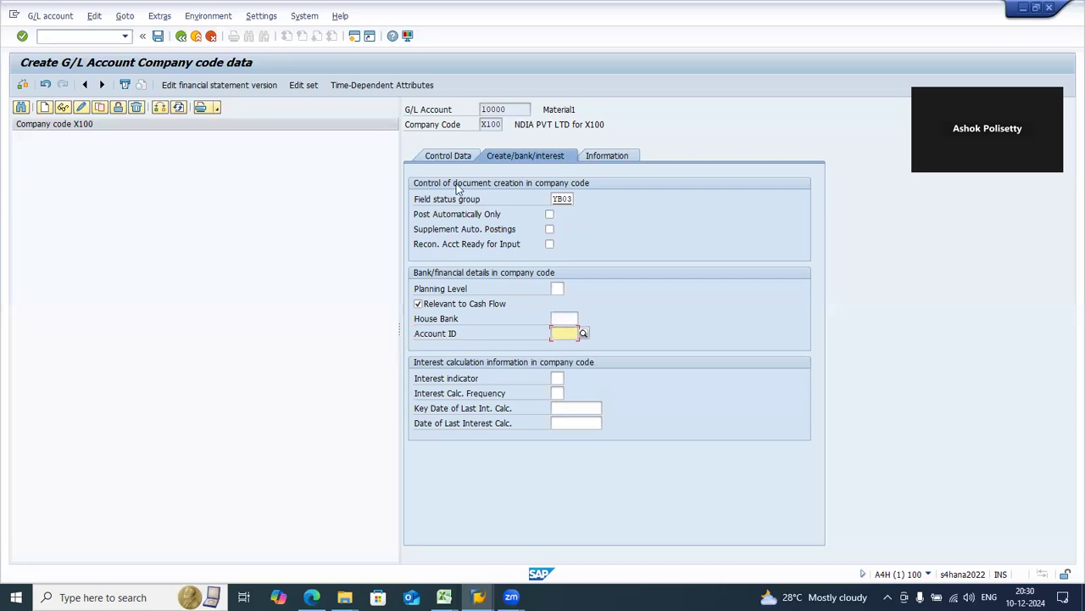
{"action": "left_click", "coordinate": [564, 319]}
{"action": "left_click", "coordinate": [566, 333]}
{"action": "left_click", "coordinate": [565, 319]}
{"action": "left_click", "coordinate": [565, 331]}
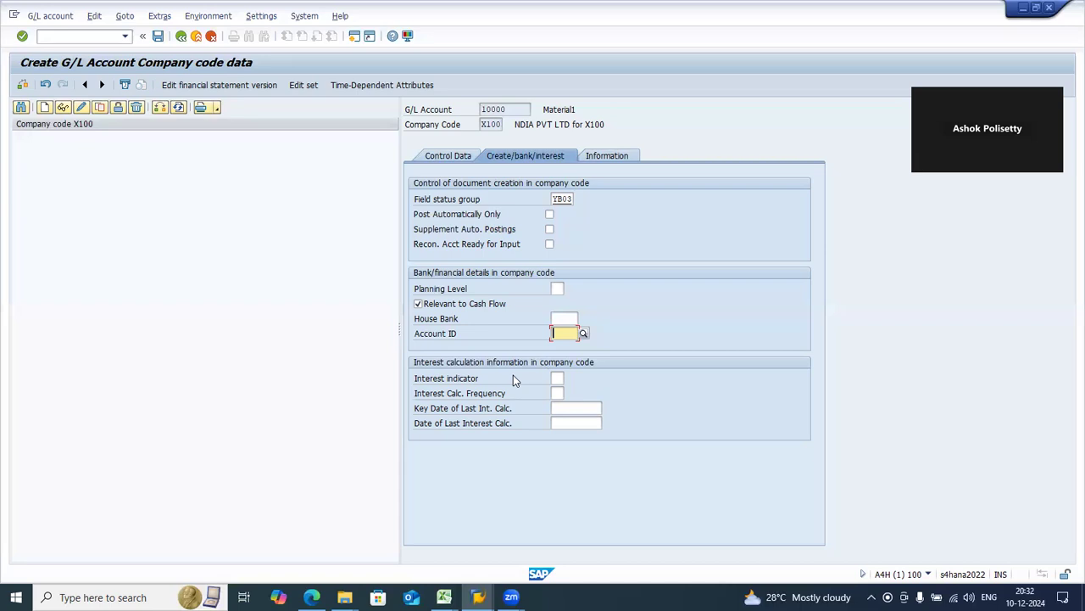
Examine the interest indicator, calculation frequency and last calculation date fields, and try to open the account's Information data
{"action": "left_click", "coordinate": [559, 379]}
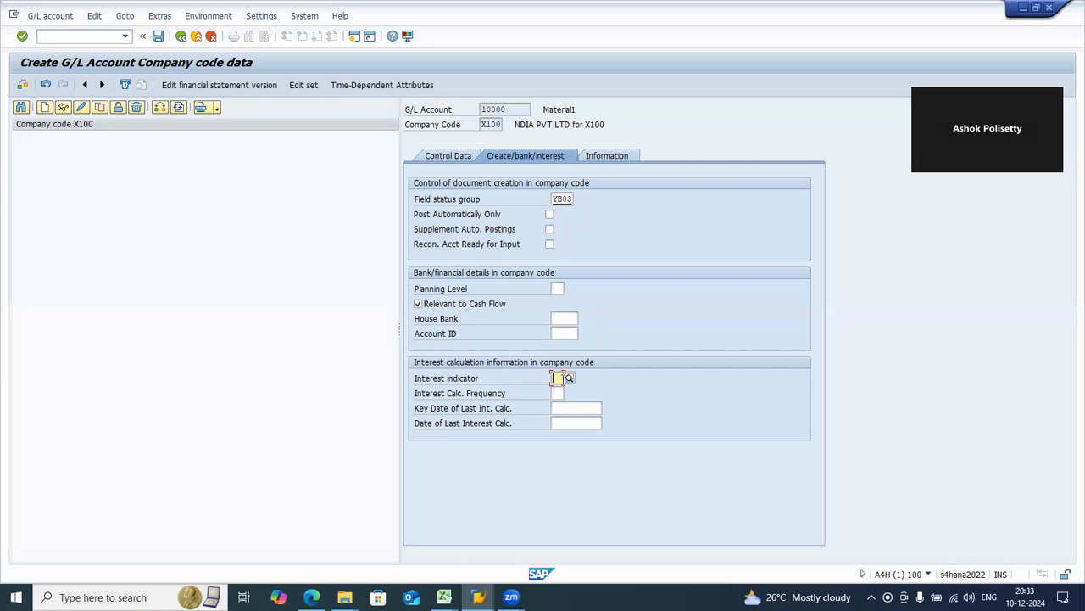
{"action": "left_click", "coordinate": [557, 393]}
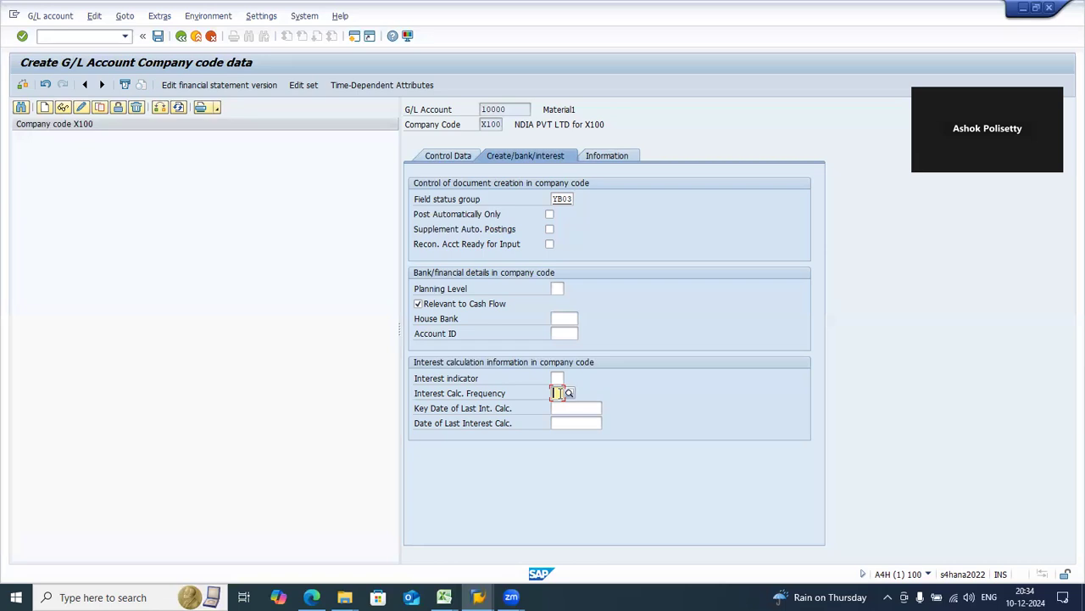
{"action": "left_click", "coordinate": [570, 409]}
{"action": "left_click", "coordinate": [572, 421]}
{"action": "left_click", "coordinate": [574, 407]}
{"action": "left_click", "coordinate": [557, 393]}
{"action": "left_click", "coordinate": [556, 379]}
{"action": "left_click", "coordinate": [557, 392]}
{"action": "left_click", "coordinate": [563, 409]}
{"action": "left_click", "coordinate": [479, 423]}
{"action": "left_click", "coordinate": [551, 423]}
{"action": "left_click", "coordinate": [573, 411]}
{"action": "left_click", "coordinate": [576, 421]}
{"action": "left_click", "coordinate": [579, 411]}
{"action": "left_click", "coordinate": [581, 421]}
{"action": "left_click", "coordinate": [584, 411]}
{"action": "left_click", "coordinate": [584, 421]}
{"action": "left_click", "coordinate": [586, 410]}
{"action": "left_click", "coordinate": [583, 422]}
{"action": "left_click", "coordinate": [583, 408]}
{"action": "left_click", "coordinate": [573, 426]}
{"action": "left_click", "coordinate": [631, 155]}
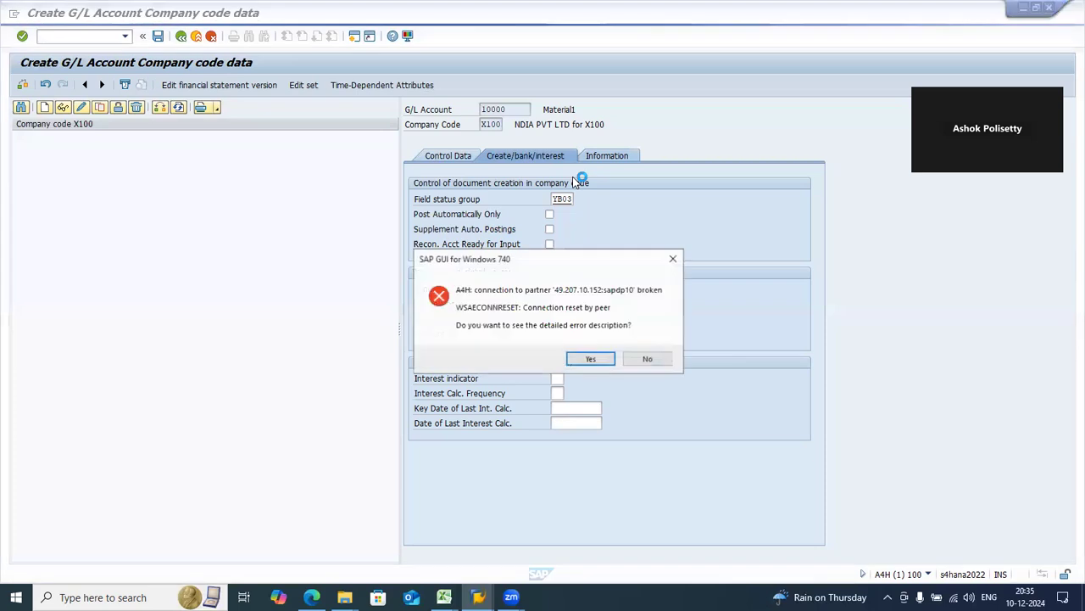
Decline the connection error details and log on again to the HANA 2022 system with the user ID and account password
{"action": "left_click", "coordinate": [647, 359]}
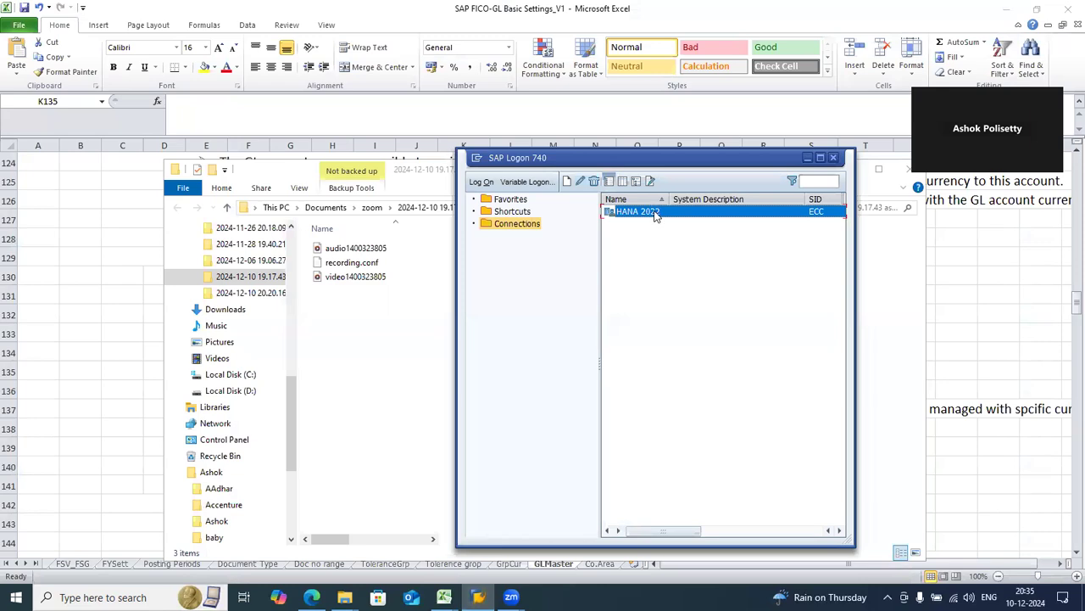
{"action": "double_click", "coordinate": [649, 212]}
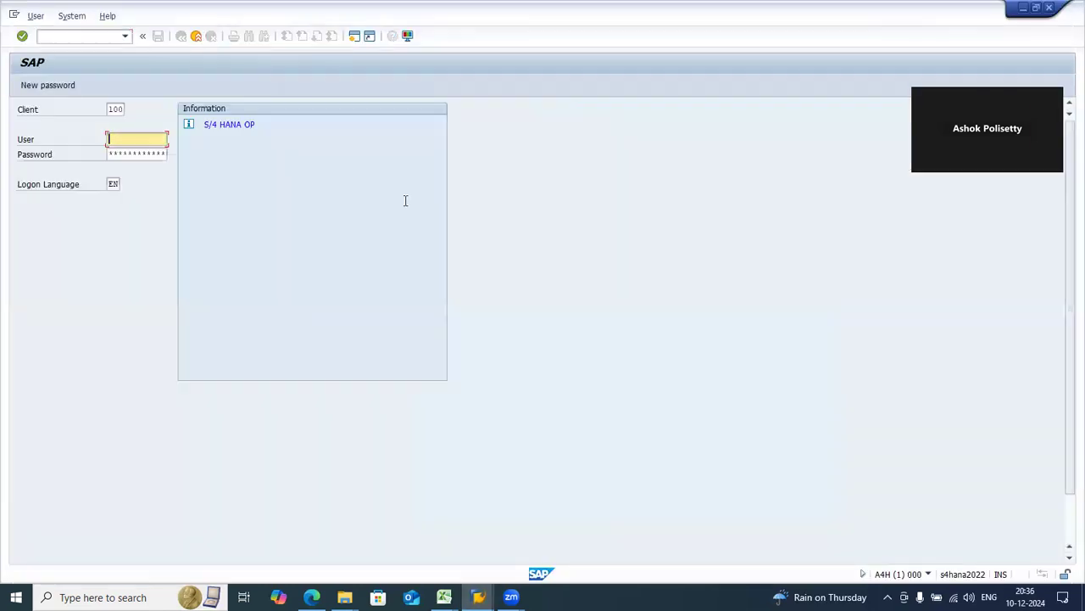
{"action": "key", "text": "Down"}
{"action": "key", "text": "Down"}
{"action": "key", "text": "Tab"}
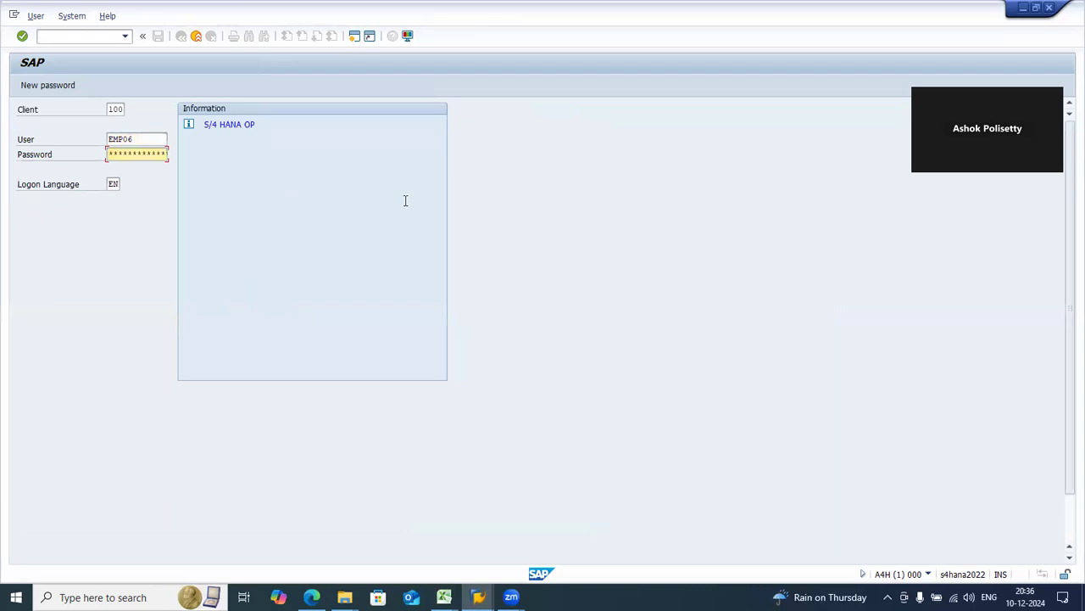
{"action": "type", "text": "*******"}
{"action": "key", "text": "Return"}
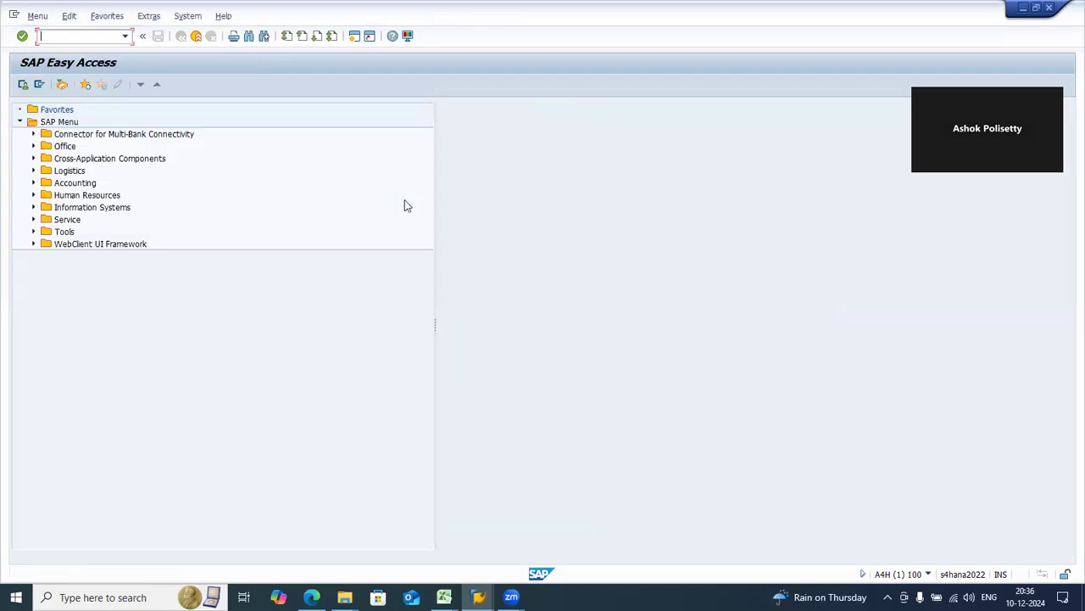
Start the company code maintenance of G/L accounts with transaction fss0
{"action": "left_click", "coordinate": [124, 39]}
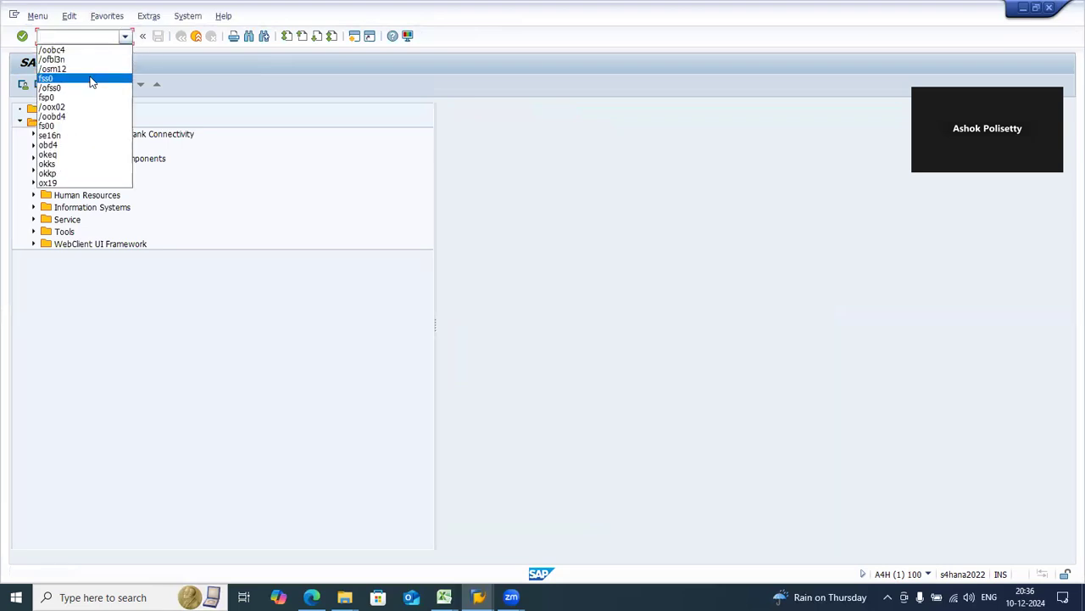
{"action": "left_click", "coordinate": [92, 78]}
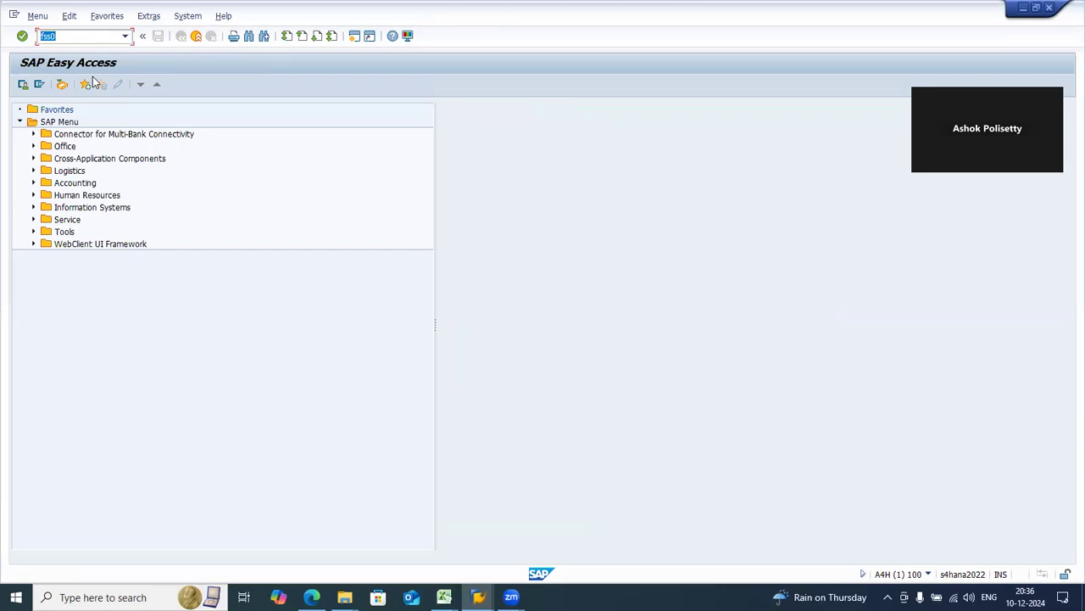
{"action": "key", "text": "Return"}
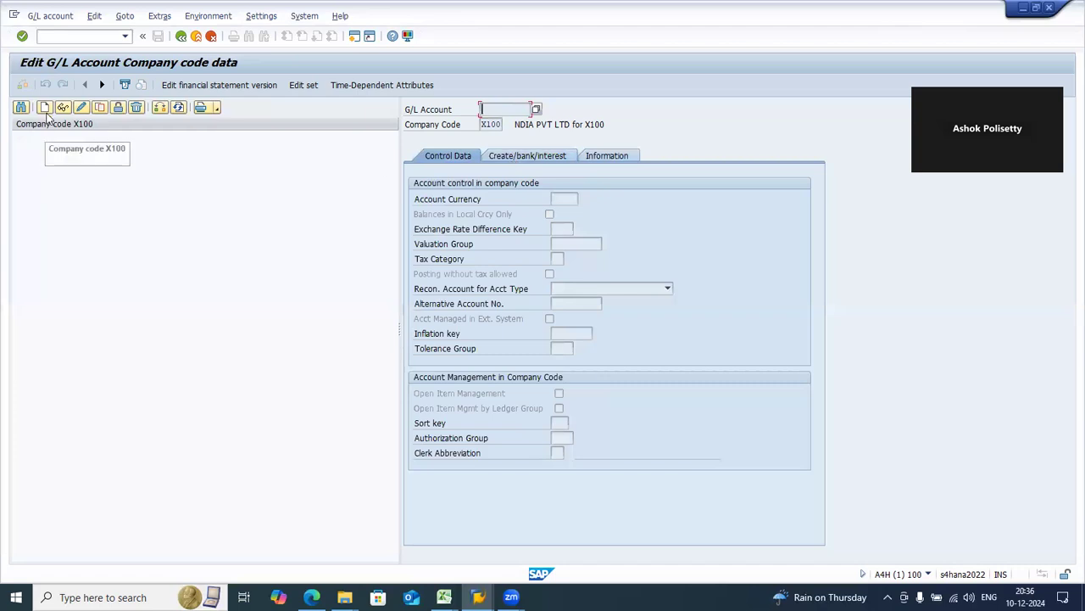
Try to create the company code data of G/L account 10000 in company code X100
{"action": "left_click", "coordinate": [45, 107]}
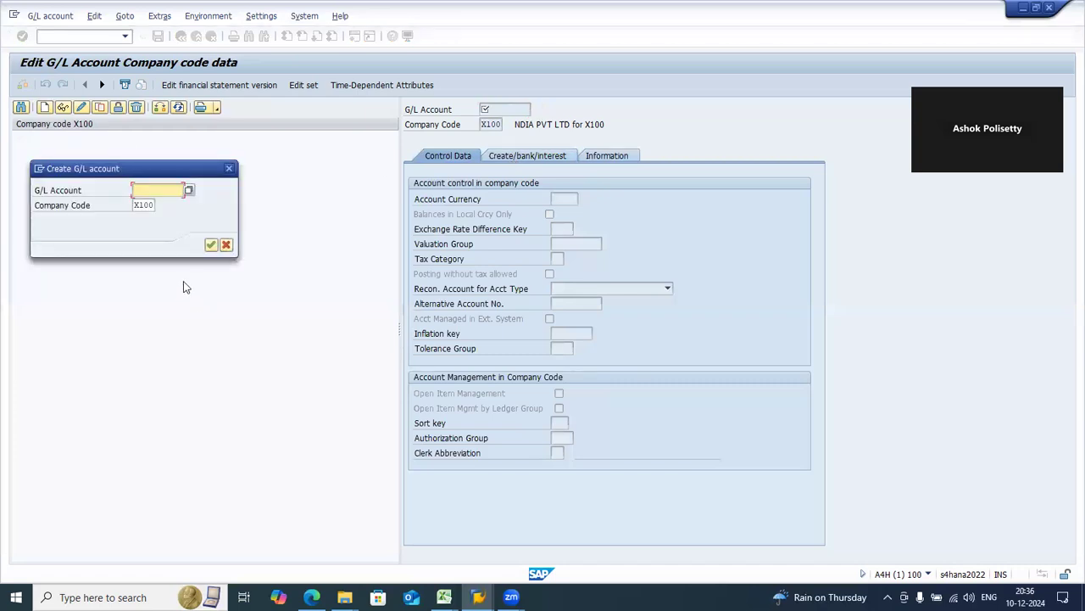
{"action": "left_click", "coordinate": [160, 190]}
{"action": "left_click", "coordinate": [147, 224]}
{"action": "key", "text": "Return"}
{"action": "left_click", "coordinate": [325, 394]}
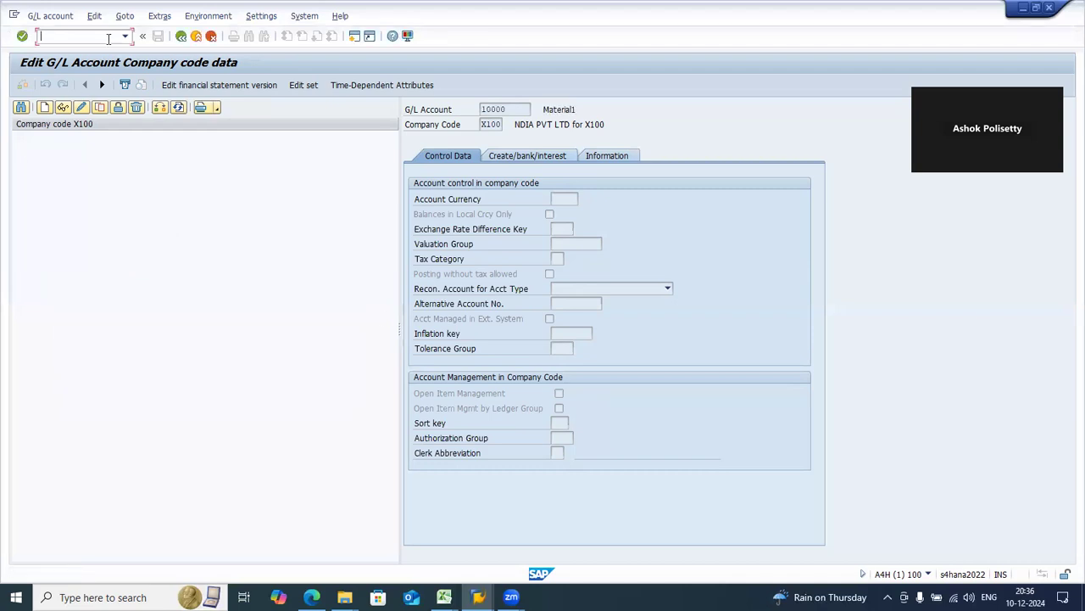
Use transaction /osm12 to find and delete all lock entries of the logged-on user in client 100, and leave the lock administration
{"action": "left_click", "coordinate": [124, 37]}
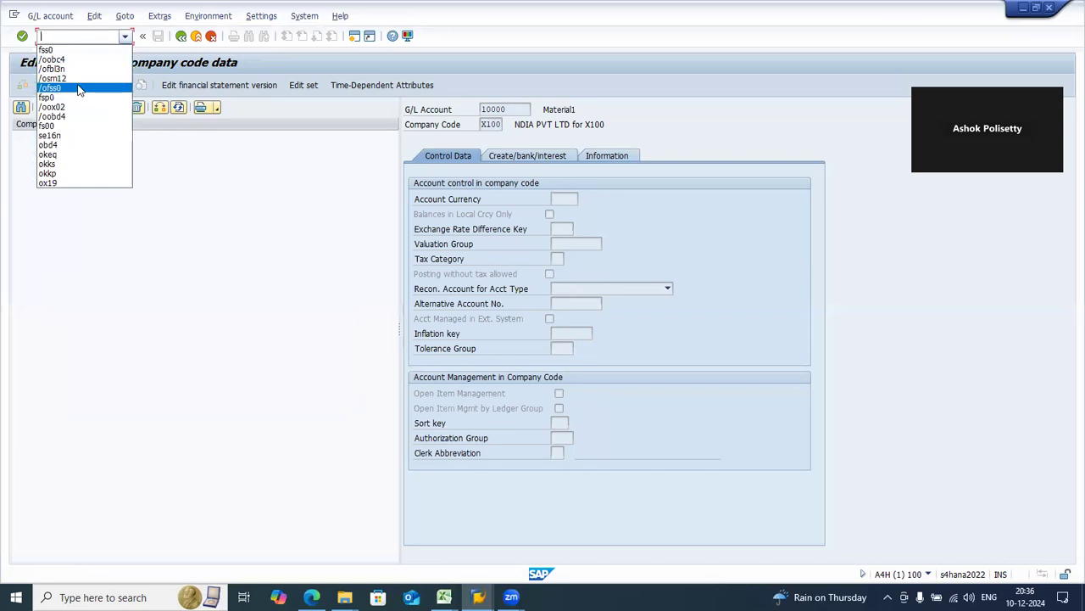
{"action": "left_click", "coordinate": [76, 78]}
{"action": "key", "text": "Return"}
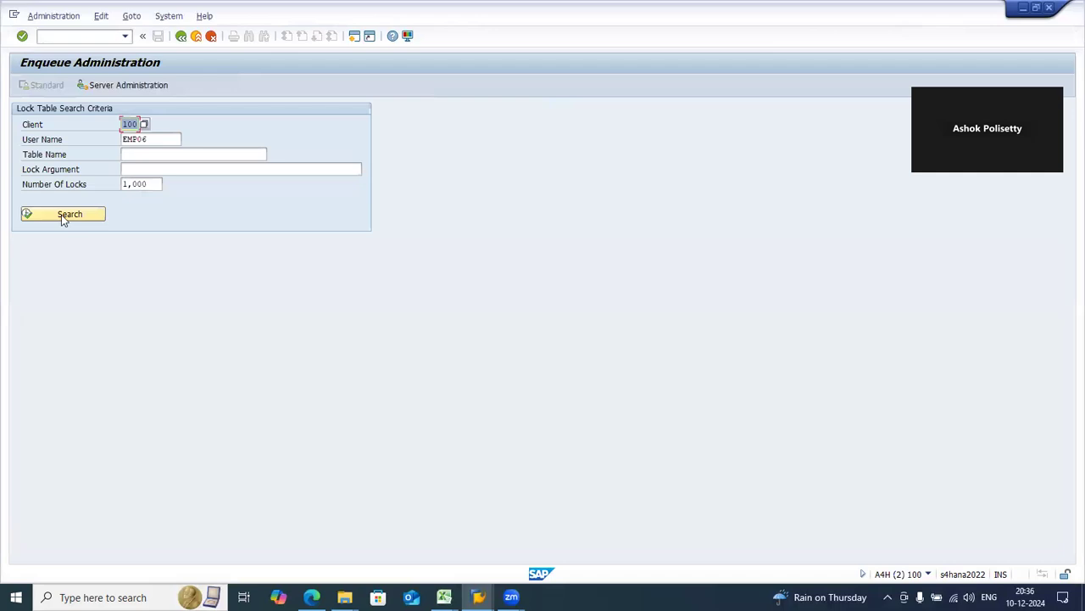
{"action": "left_click", "coordinate": [61, 215]}
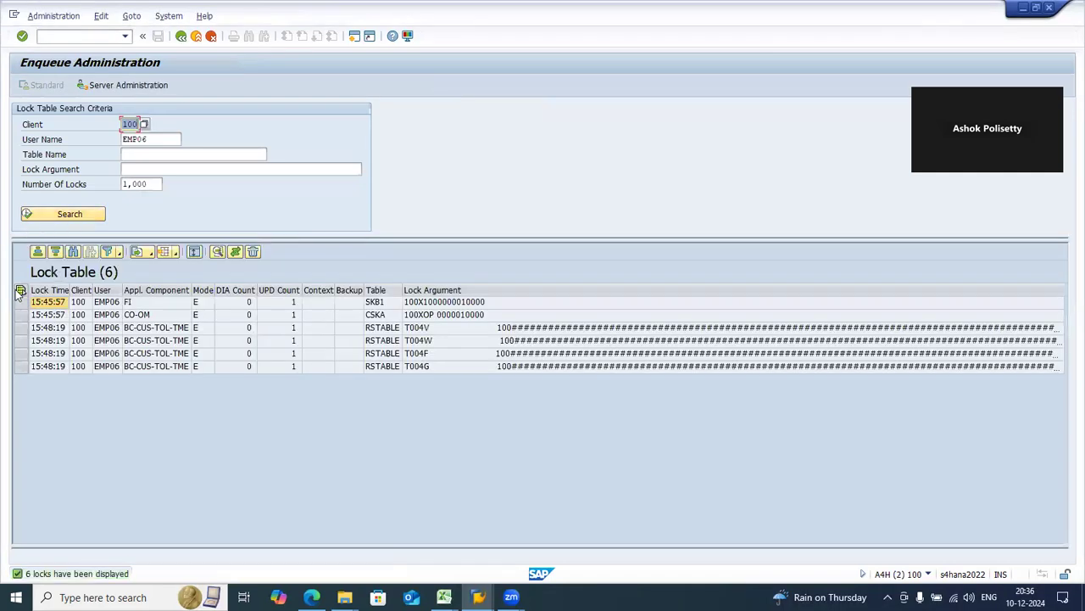
{"action": "left_click", "coordinate": [21, 290]}
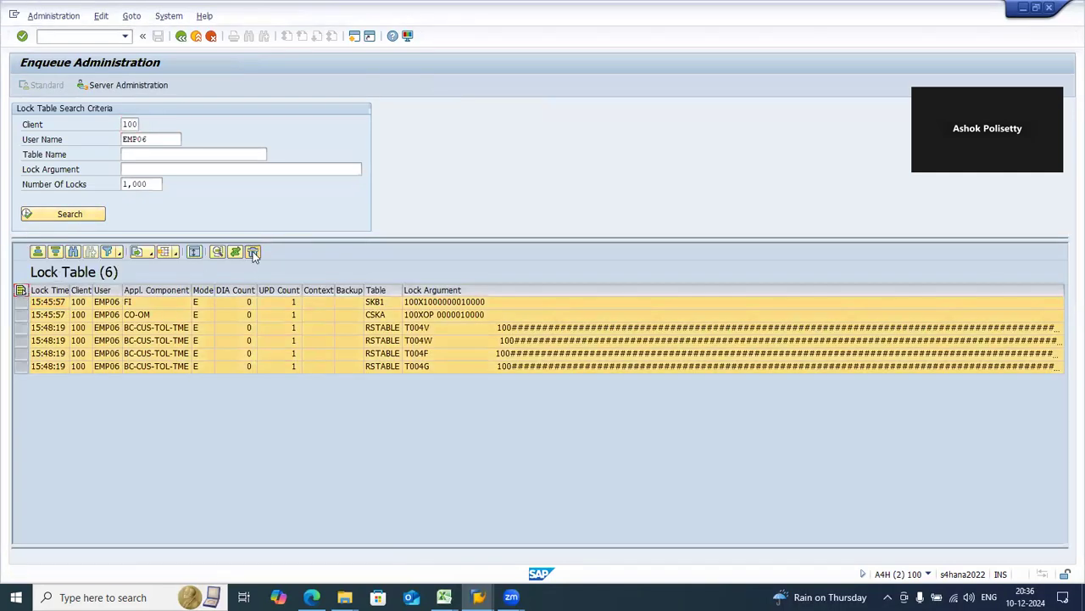
{"action": "left_click", "coordinate": [187, 294]}
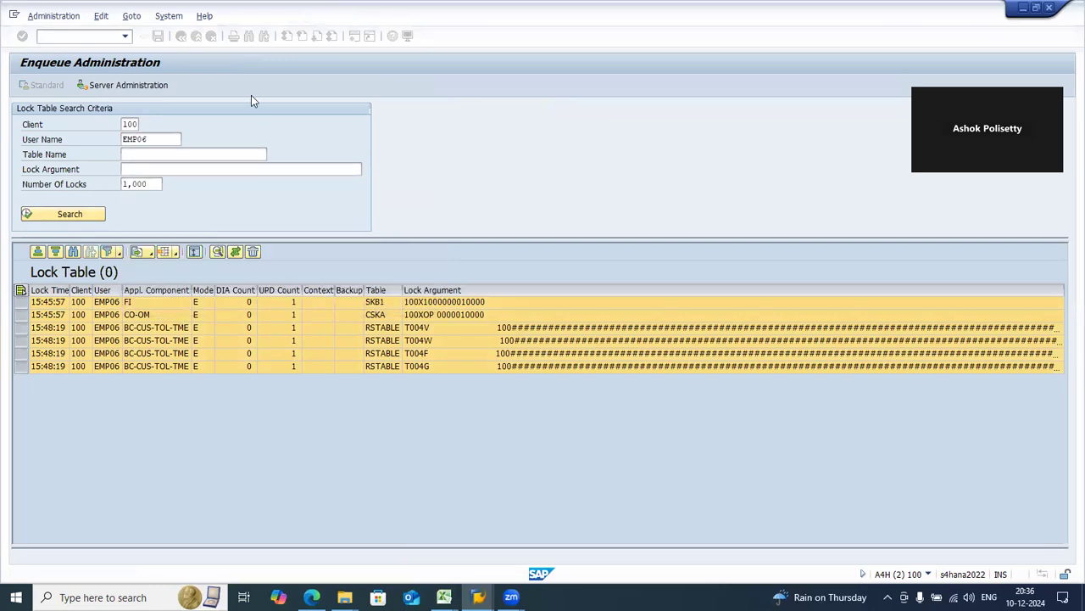
{"action": "left_click", "coordinate": [181, 36]}
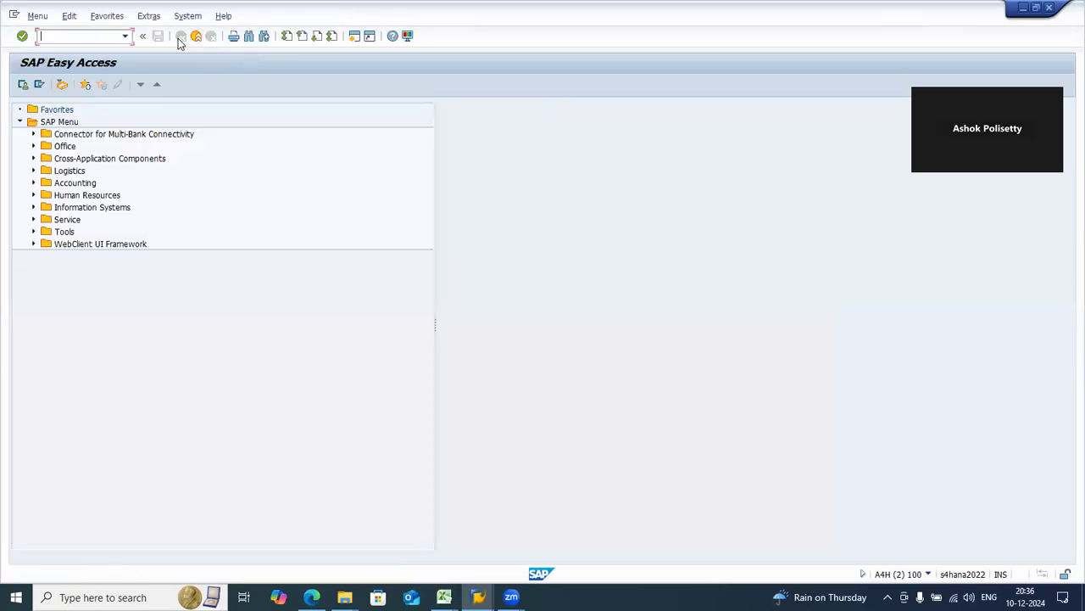
Return to the Edit G/L Account session and start creating G/L account 10000 in company code X100
{"action": "mouse_move", "coordinate": [479, 597]}
{"action": "left_click", "coordinate": [486, 553]}
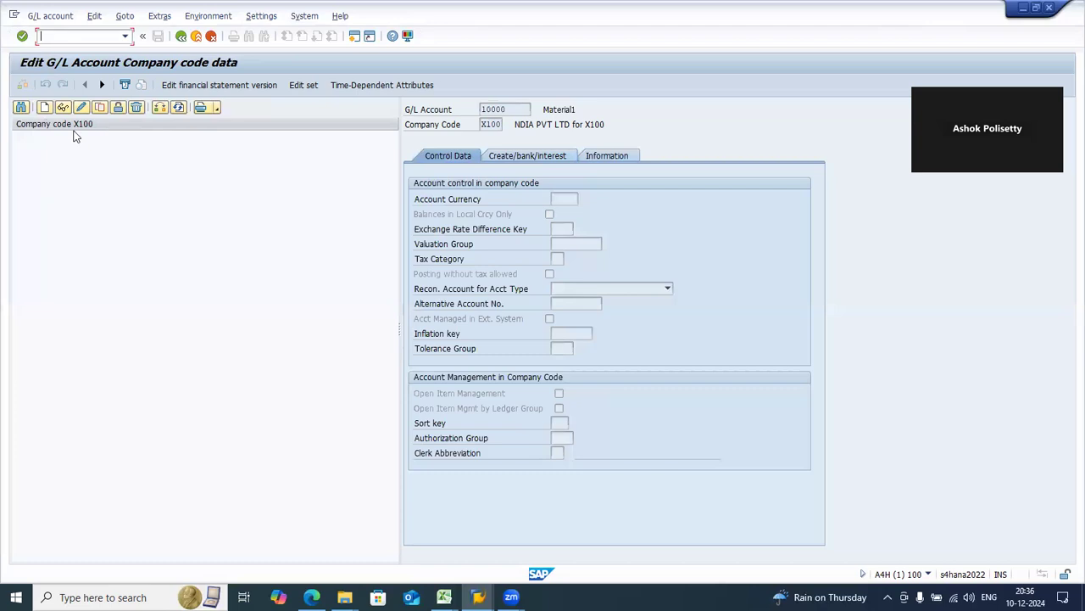
{"action": "left_click", "coordinate": [44, 107]}
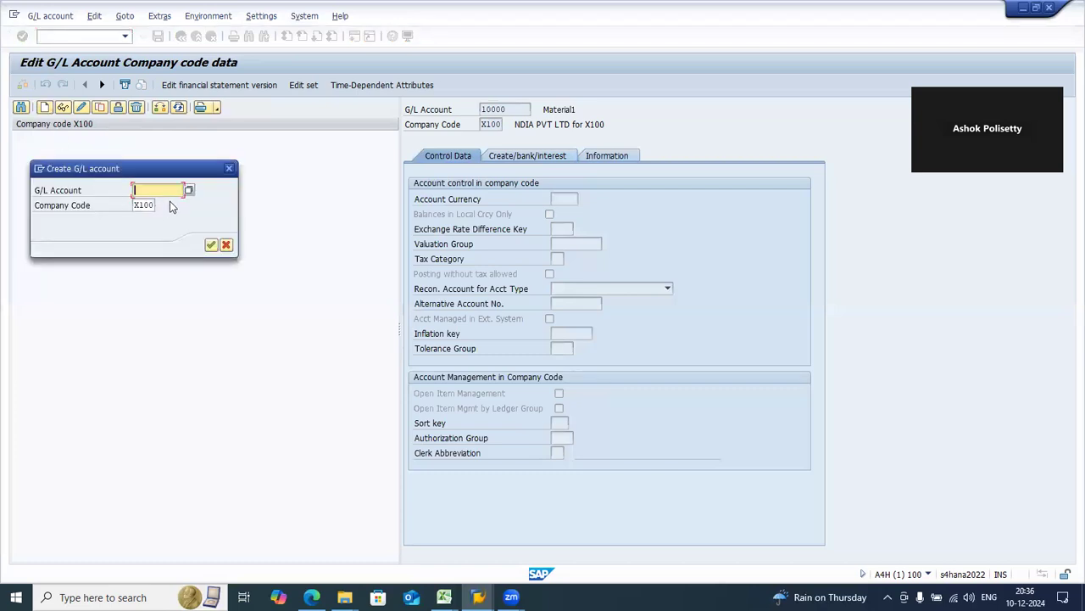
{"action": "left_click", "coordinate": [168, 203]}
{"action": "left_click", "coordinate": [211, 245]}
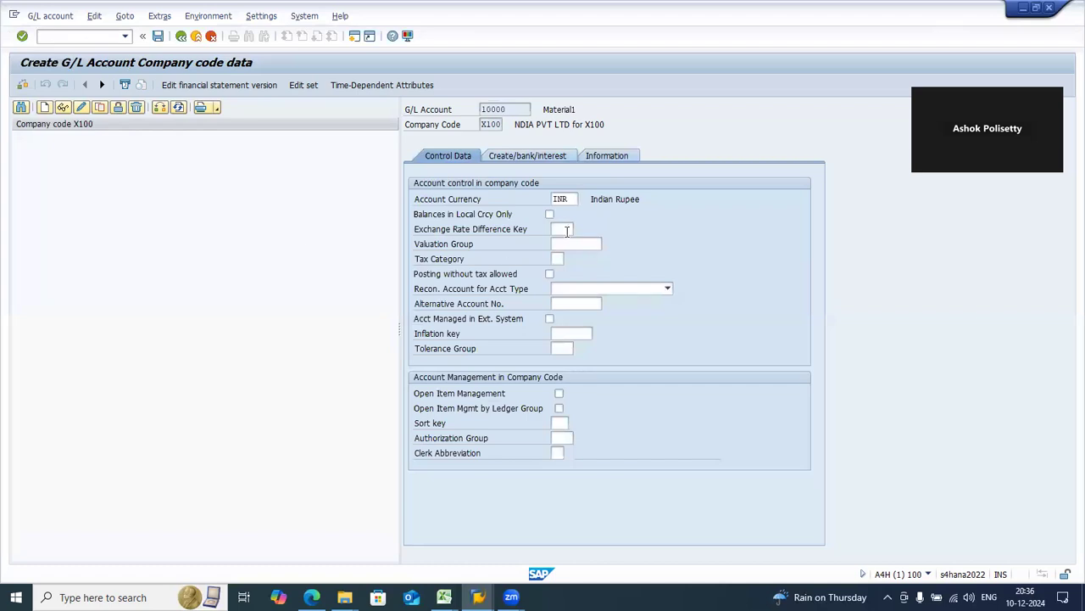
Fill in the account's tax and sort key settings in the control data, and set the field status group to YB03
{"action": "left_click", "coordinate": [557, 259]}
{"action": "left_click", "coordinate": [559, 272]}
{"action": "left_click", "coordinate": [550, 273]}
{"action": "left_click", "coordinate": [560, 422]}
{"action": "left_click", "coordinate": [564, 435]}
{"action": "left_click", "coordinate": [515, 161]}
{"action": "left_click", "coordinate": [556, 199]}
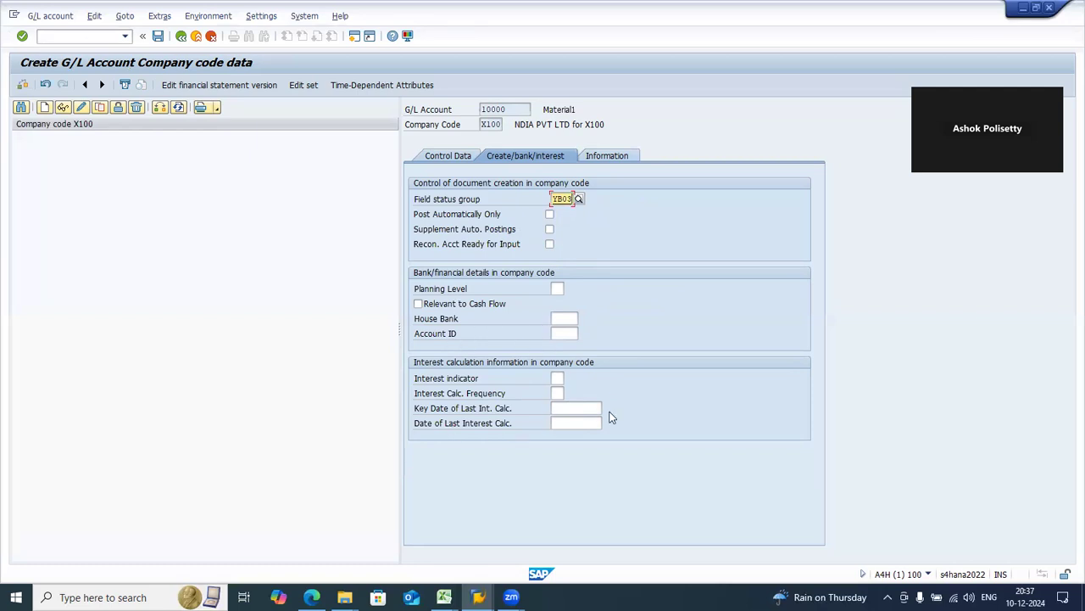
Review the interest calculation fields of the account, from the interest indicator to the date of last interest calculation
{"action": "left_click", "coordinate": [554, 379]}
{"action": "left_click", "coordinate": [557, 393]}
{"action": "left_click", "coordinate": [560, 407]}
{"action": "left_click", "coordinate": [572, 421]}
{"action": "left_click", "coordinate": [559, 381]}
{"action": "left_click", "coordinate": [560, 395]}
{"action": "left_click", "coordinate": [566, 409]}
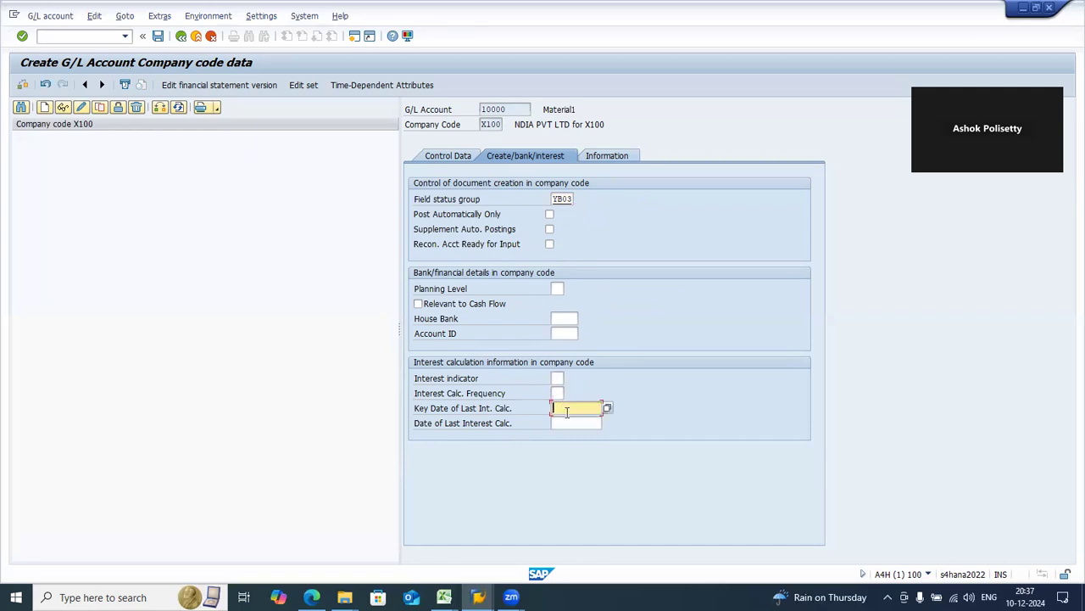
{"action": "left_click", "coordinate": [557, 378]}
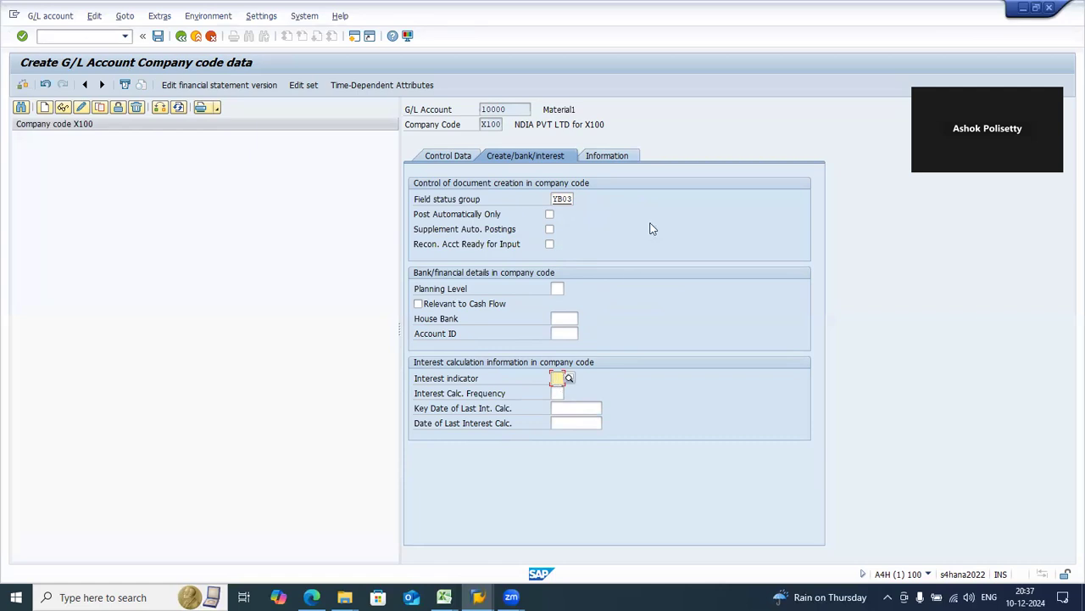
Examine the chart of accounts, country key and G/L account text fields in the account's Information data
{"action": "left_click", "coordinate": [609, 157]}
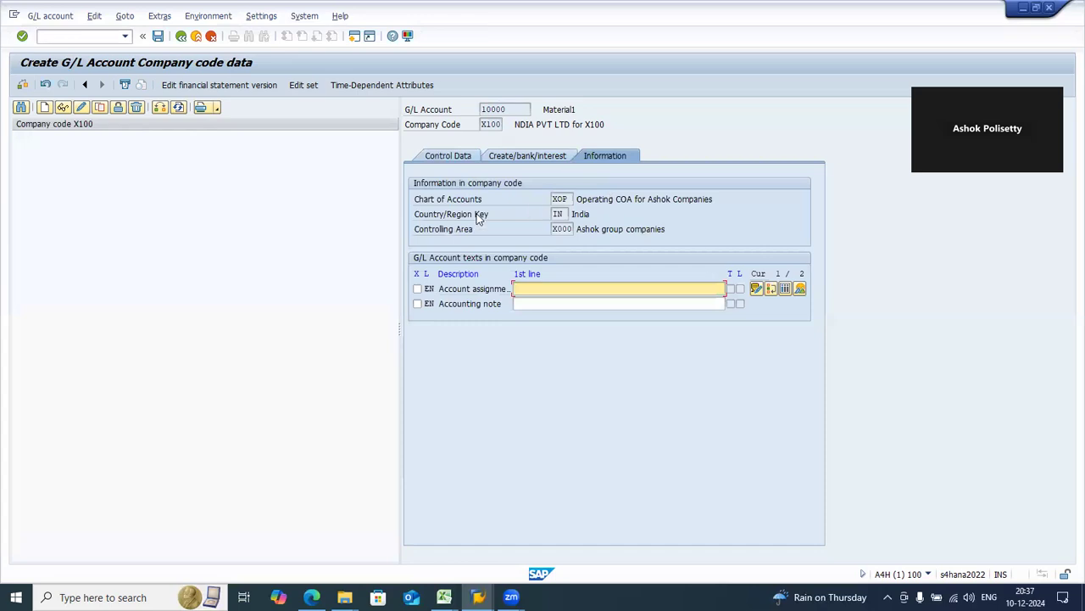
{"action": "left_click_drag", "start_coordinate": [500, 203], "coordinate": [415, 204]}
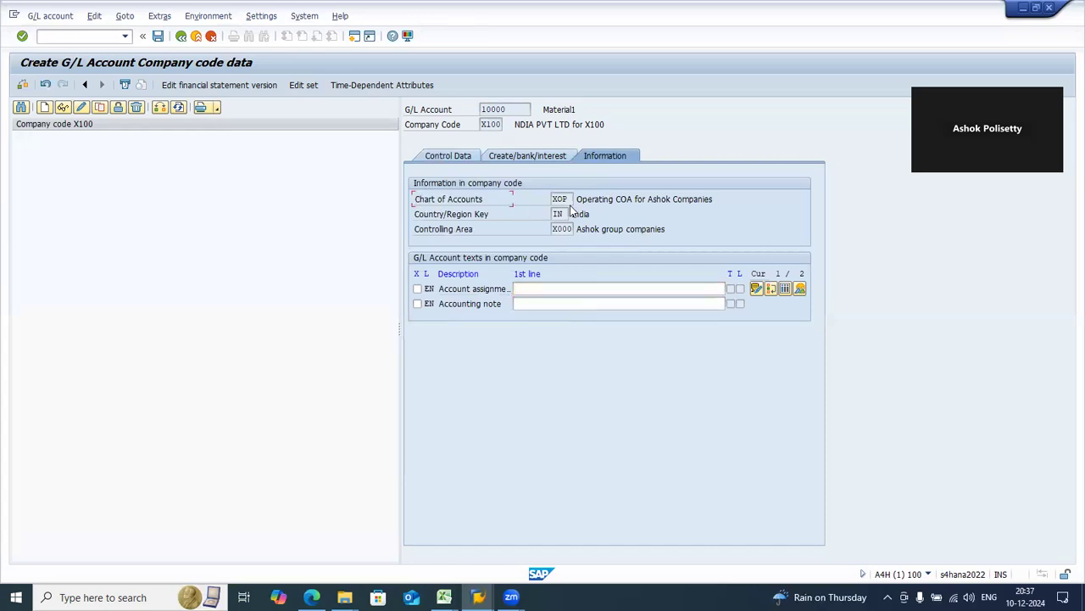
{"action": "left_click_drag", "start_coordinate": [573, 200], "coordinate": [422, 217]}
{"action": "left_click_drag", "start_coordinate": [602, 216], "coordinate": [556, 215]}
{"action": "left_click_drag", "start_coordinate": [503, 125], "coordinate": [479, 127]}
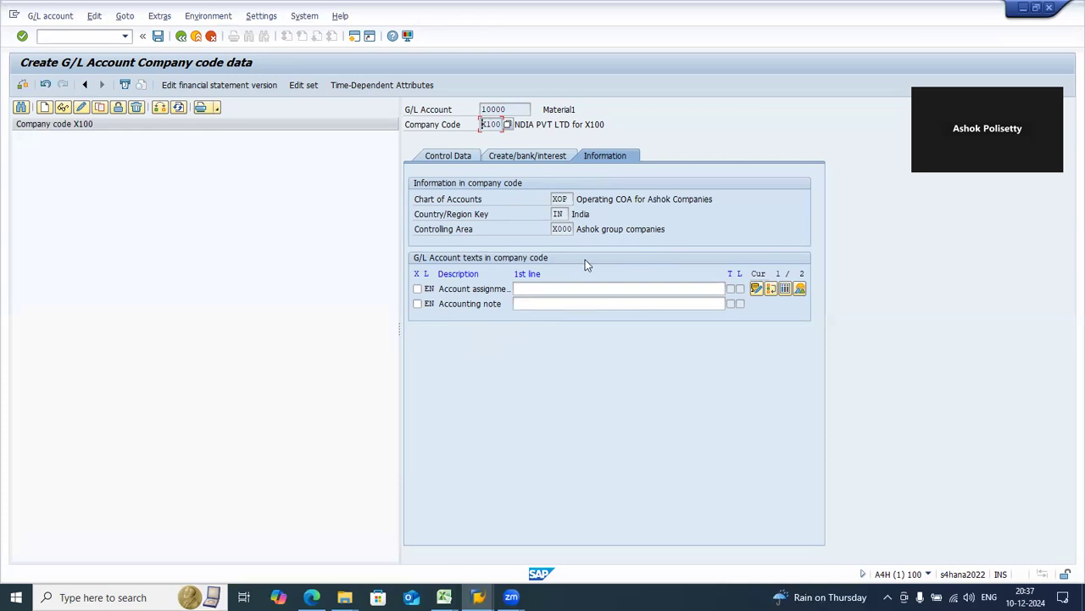
{"action": "left_click", "coordinate": [591, 288]}
{"action": "left_click", "coordinate": [591, 303]}
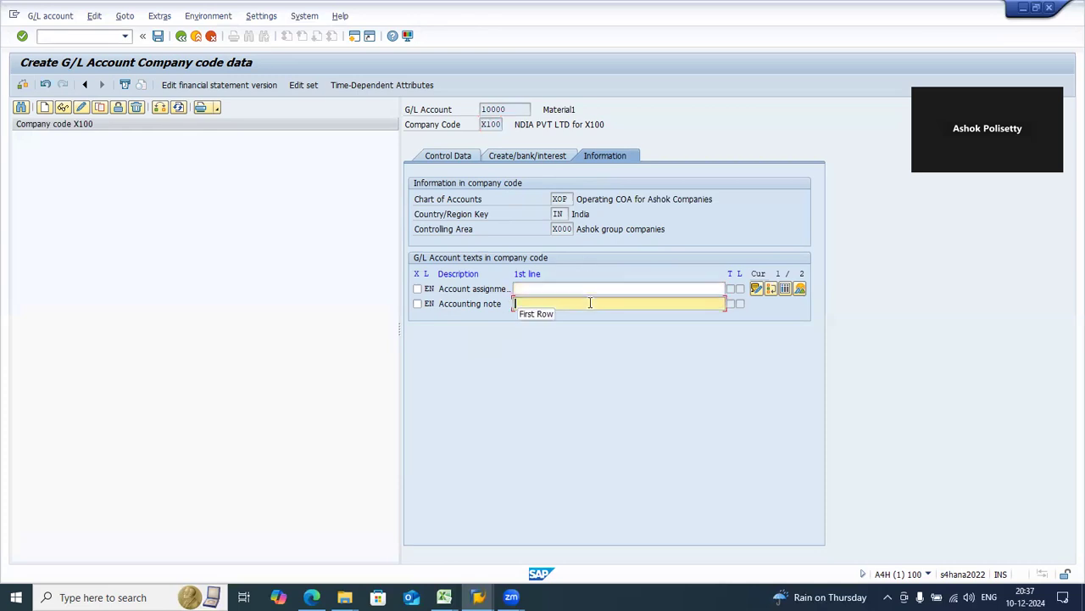
{"action": "left_click", "coordinate": [502, 289]}
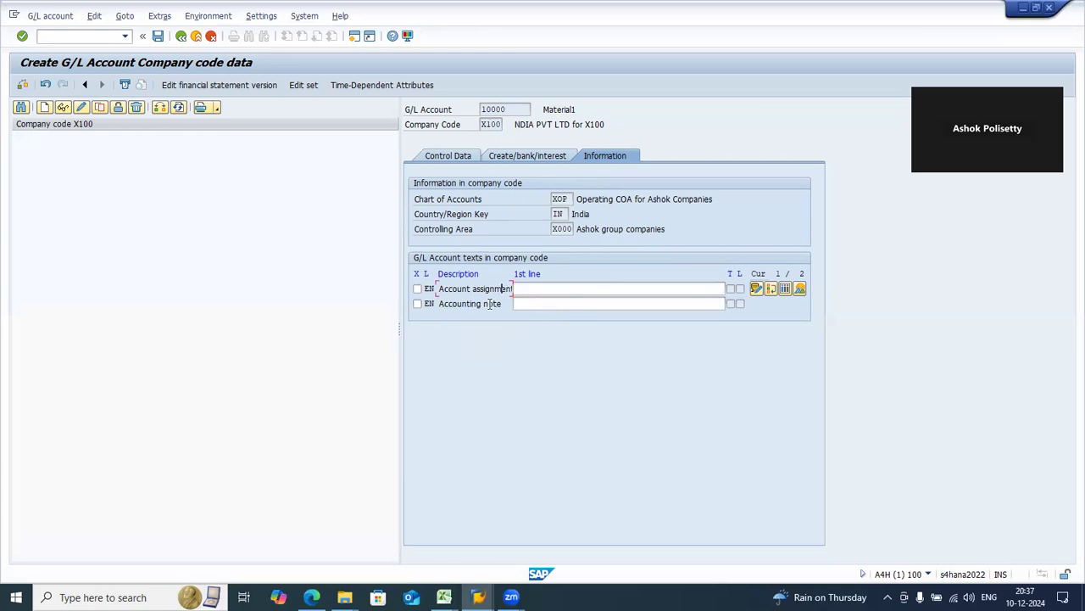
{"action": "left_click", "coordinate": [505, 305]}
Open the long text editor for the G/L account texts, denying the file creation permission, and return to the Information data
{"action": "left_click", "coordinate": [757, 290]}
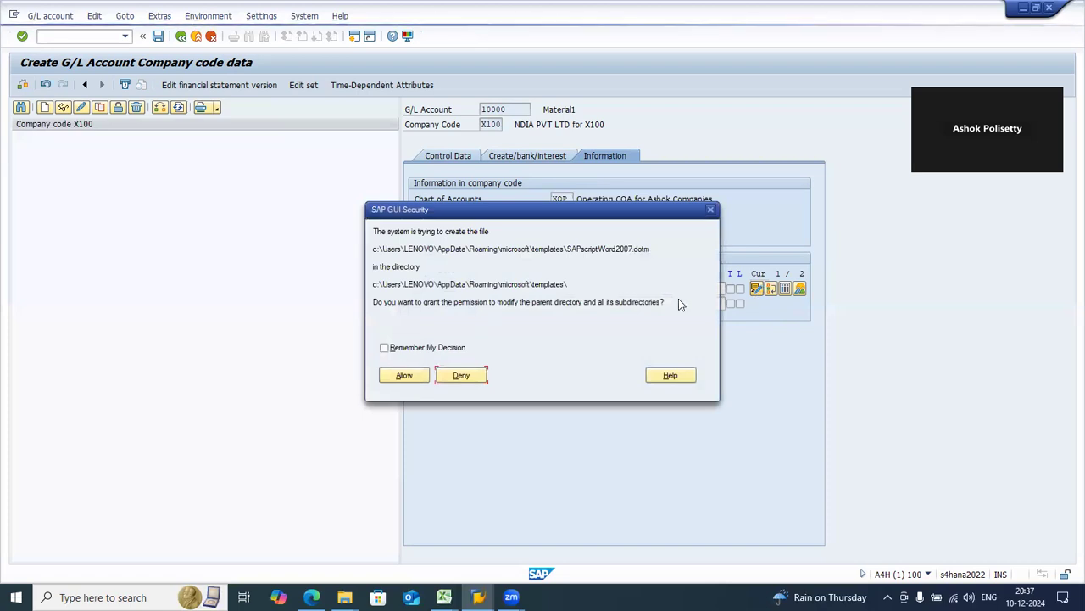
{"action": "left_click", "coordinate": [474, 379]}
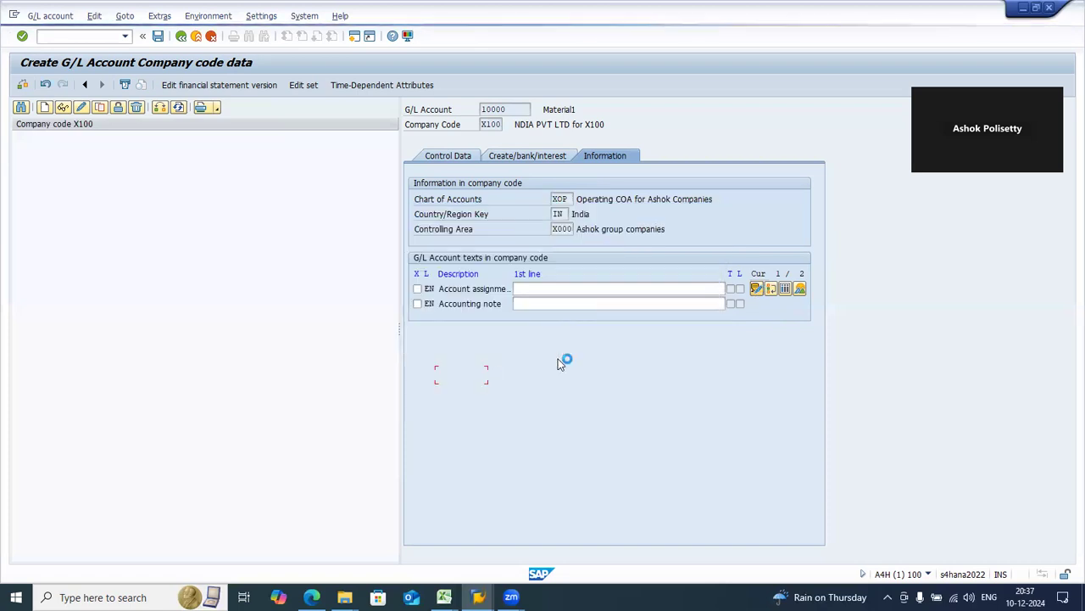
{"action": "left_click", "coordinate": [181, 36]}
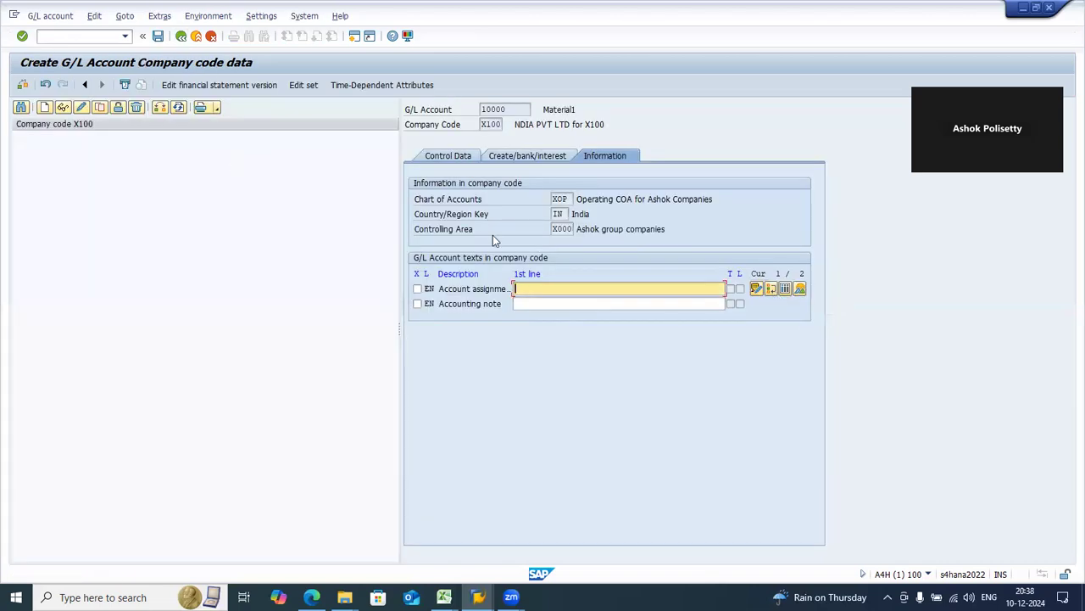
Save the company code data of G/L account 10000 and display its control data
{"action": "left_click", "coordinate": [158, 35]}
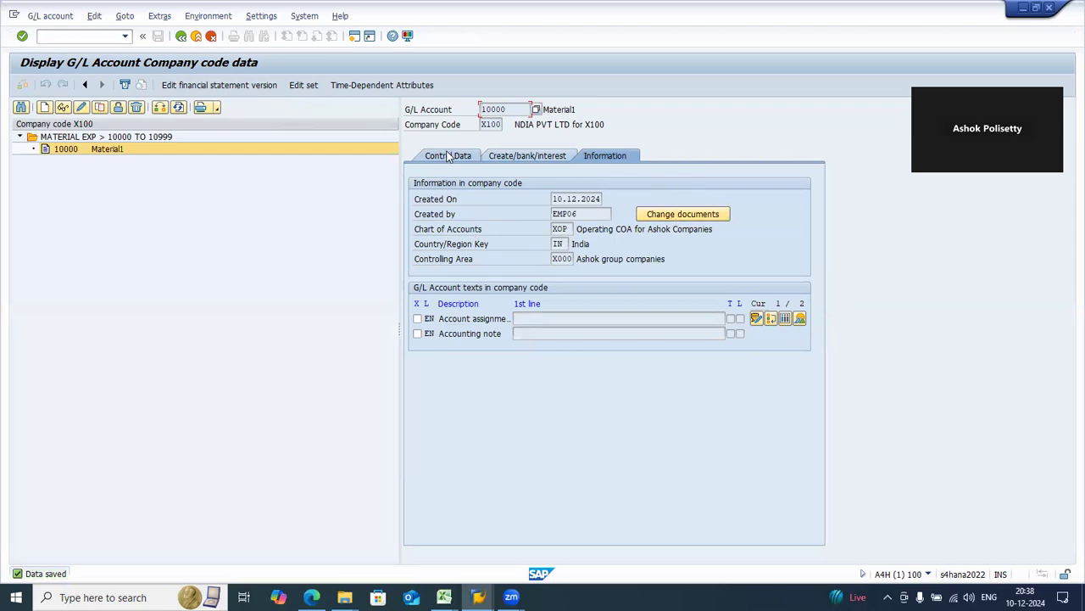
{"action": "left_click", "coordinate": [448, 156]}
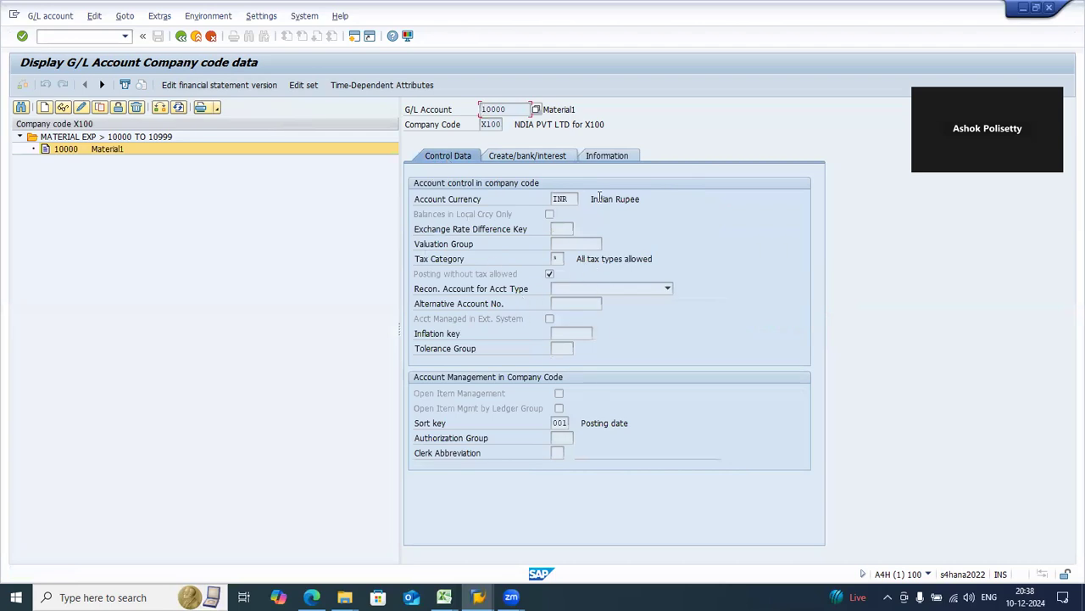
Review the change documents of the account from its Information data, and return to the control data
{"action": "left_click", "coordinate": [608, 158]}
{"action": "left_click", "coordinate": [691, 215]}
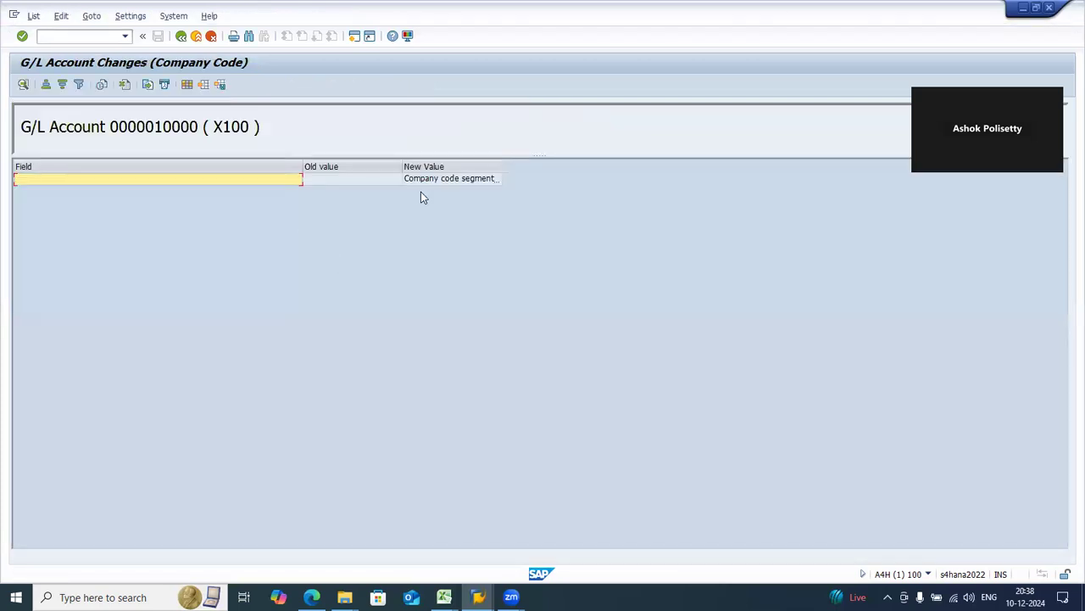
{"action": "left_click", "coordinate": [106, 183]}
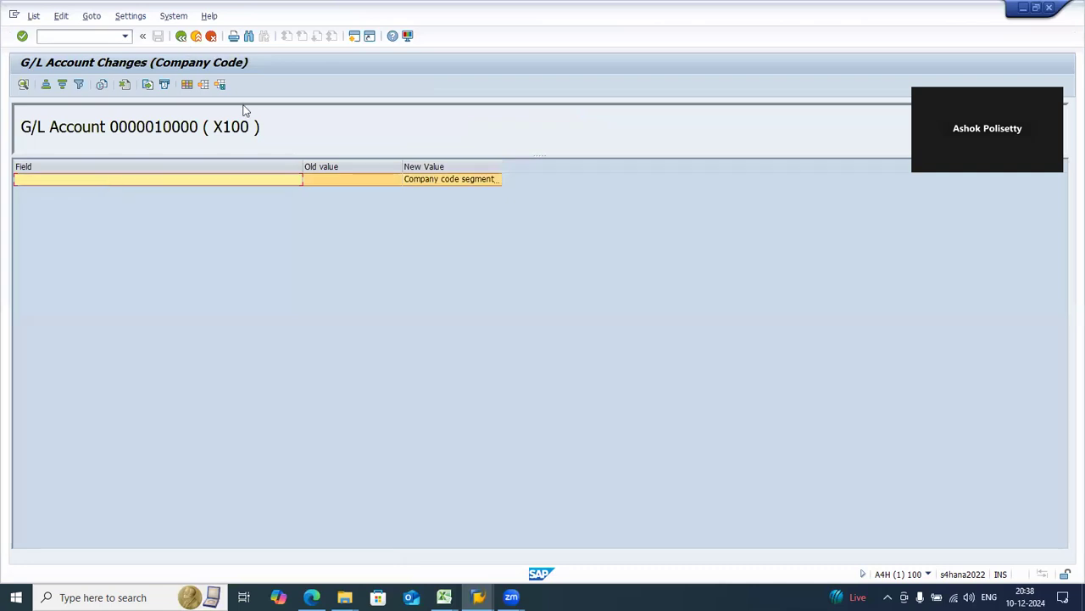
{"action": "left_click", "coordinate": [431, 181]}
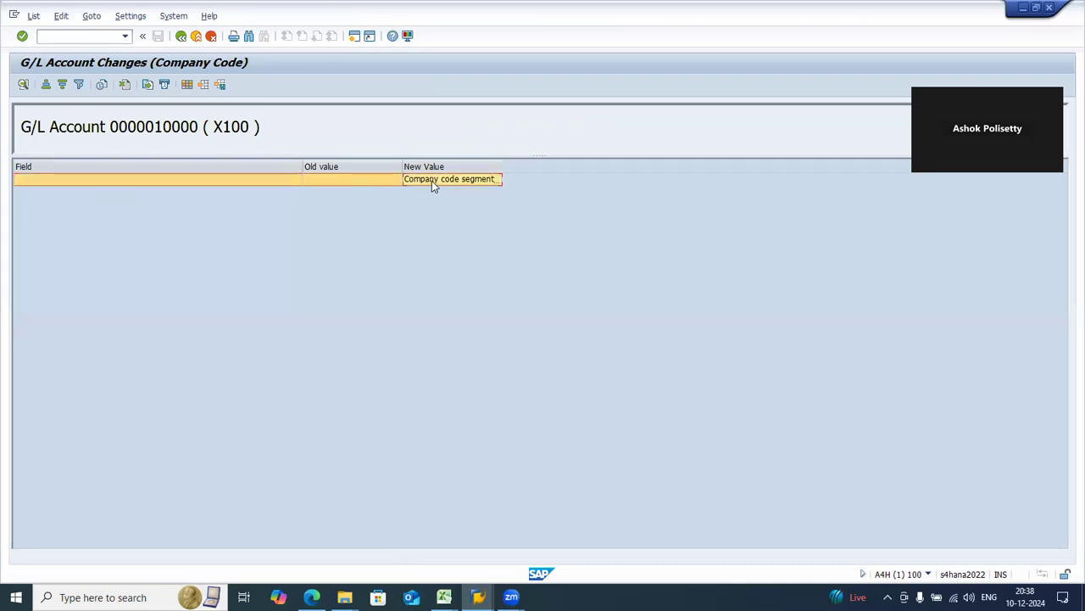
{"action": "left_click", "coordinate": [180, 37]}
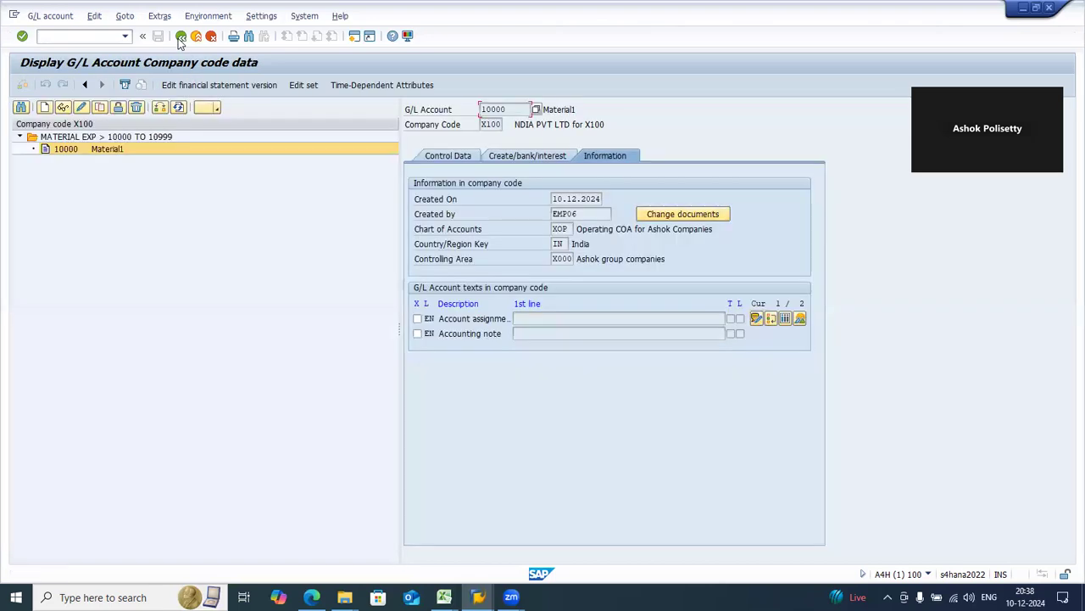
{"action": "left_click", "coordinate": [475, 156]}
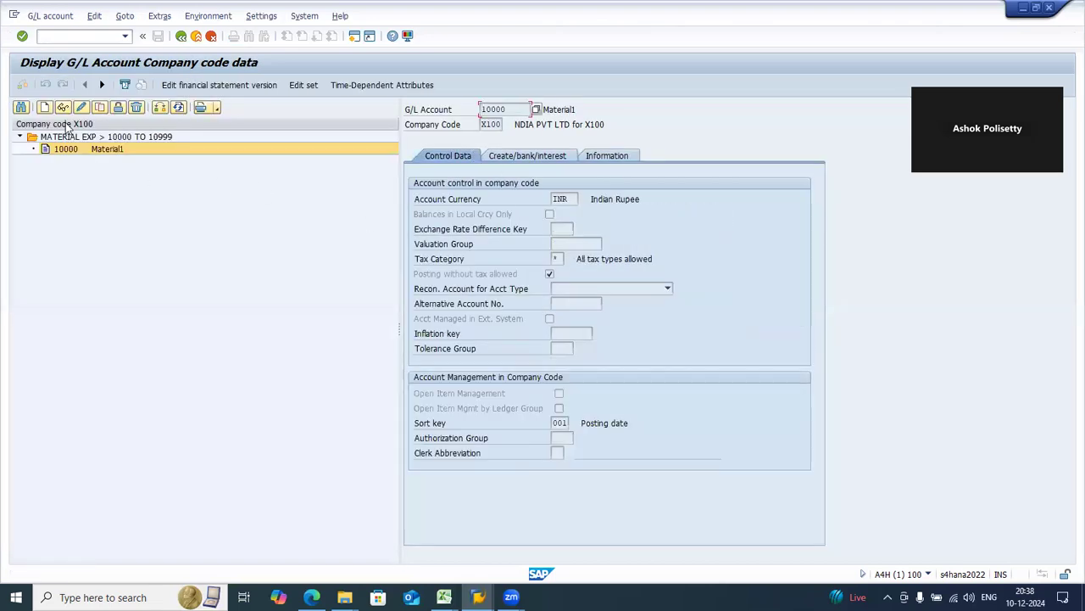
Switch the account to change mode and back to display mode, and open the company code change dialog, cancelling it
{"action": "left_click", "coordinate": [81, 108]}
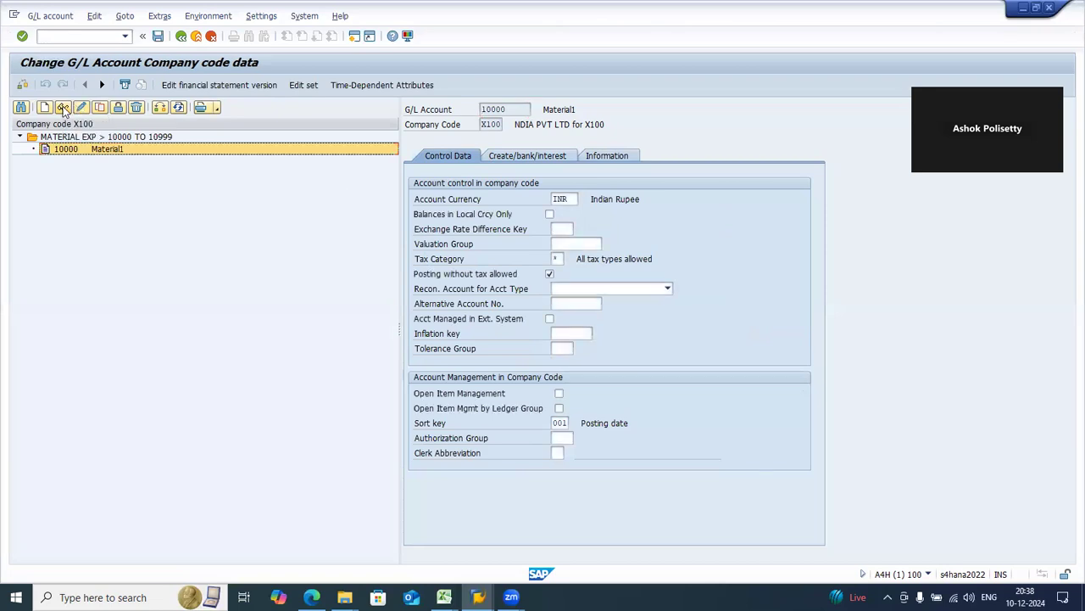
{"action": "left_click", "coordinate": [63, 108]}
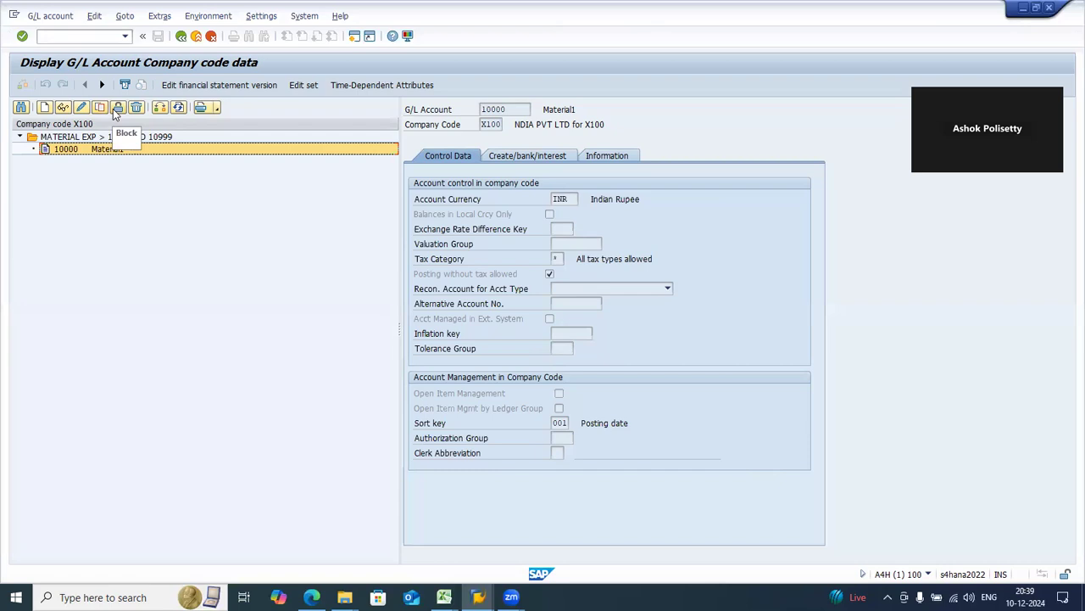
{"action": "left_click", "coordinate": [117, 152]}
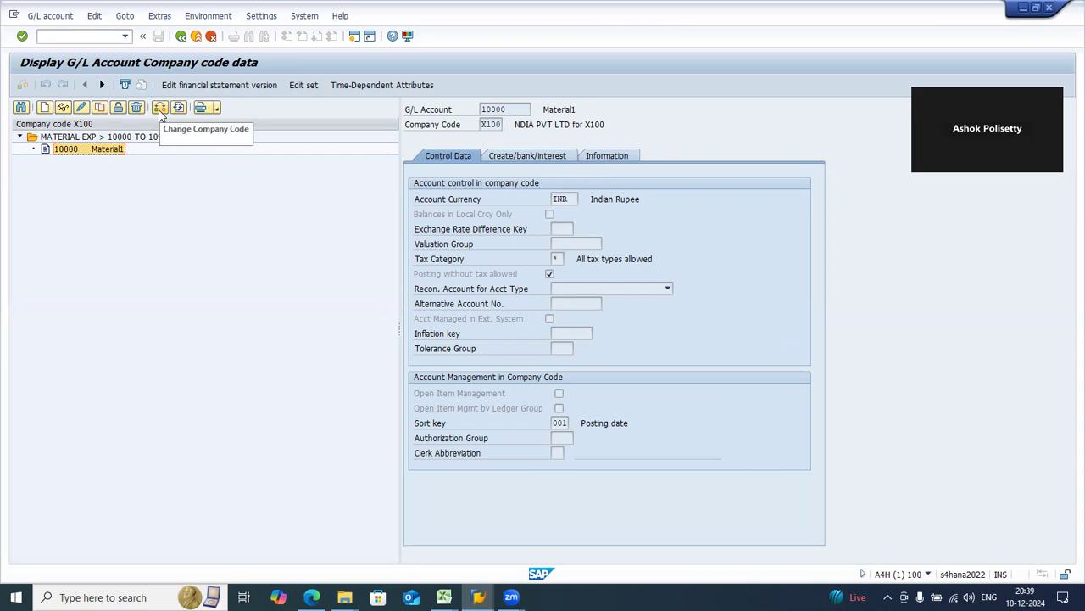
{"action": "left_click", "coordinate": [500, 124]}
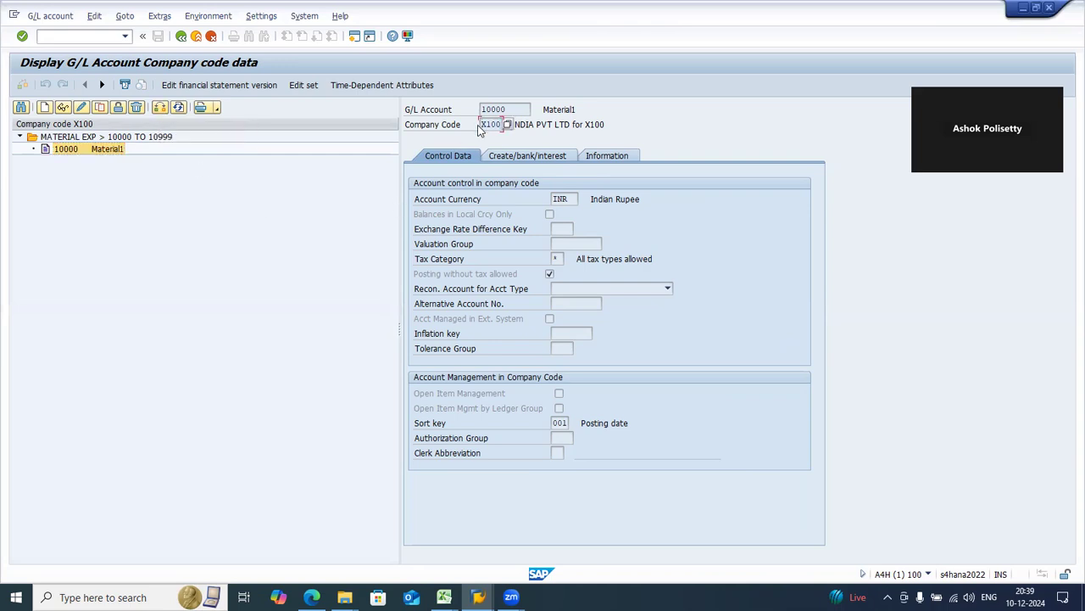
{"action": "left_click", "coordinate": [158, 107]}
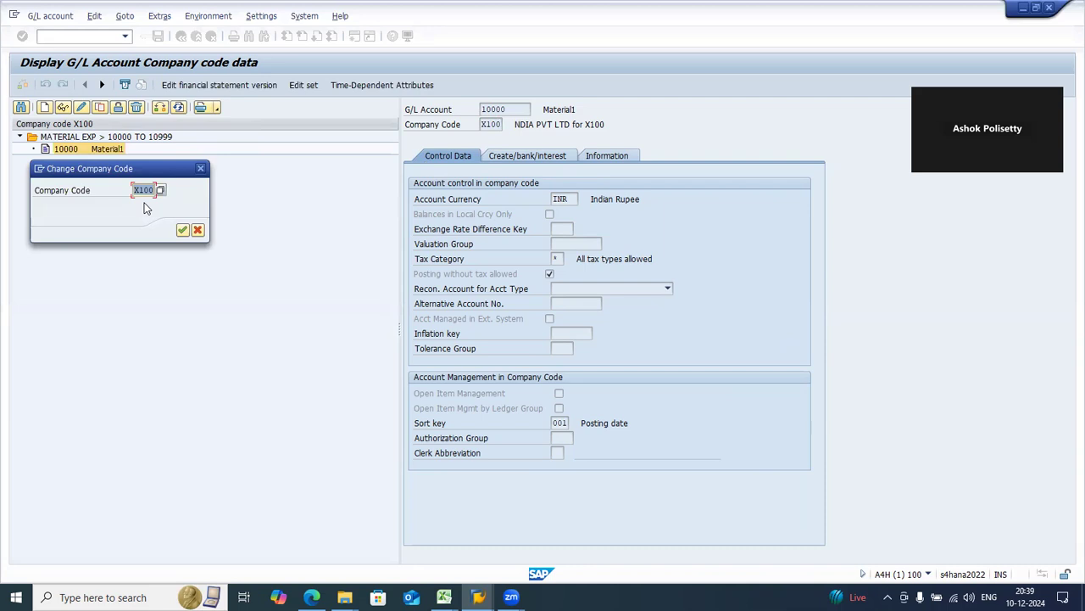
{"action": "left_click", "coordinate": [196, 230]}
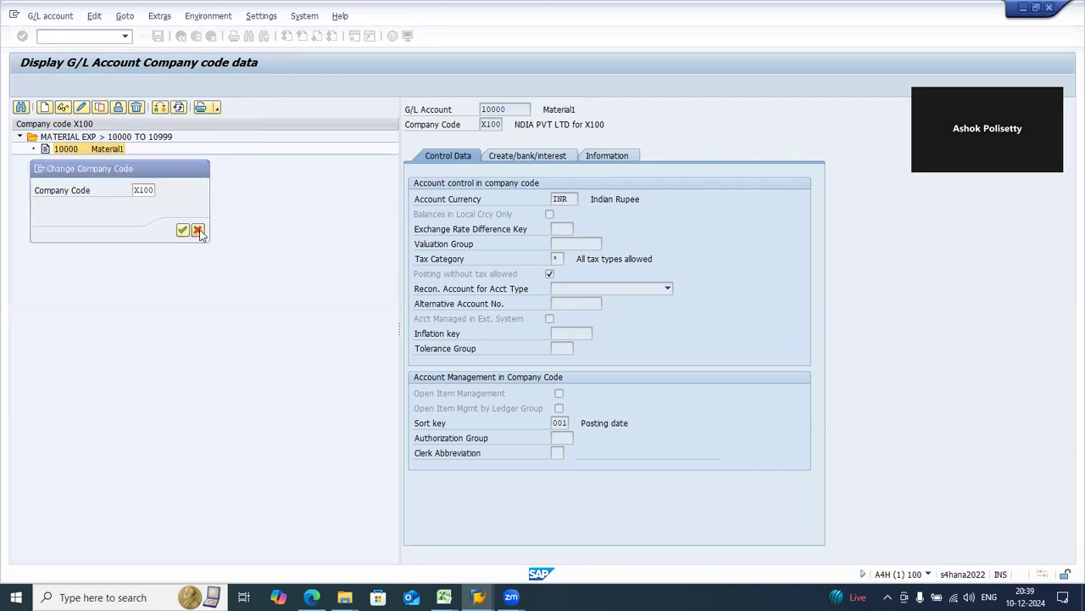
Update the account list, expand the MATERIAL EXP group, and open account 10000 for changing
{"action": "left_click", "coordinate": [178, 109]}
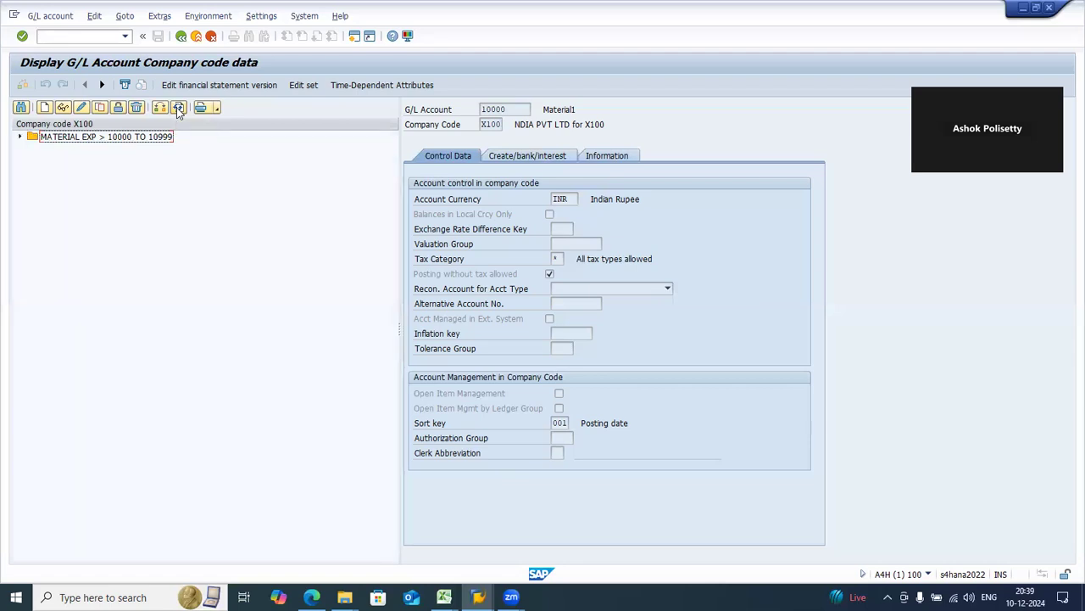
{"action": "left_click", "coordinate": [18, 137]}
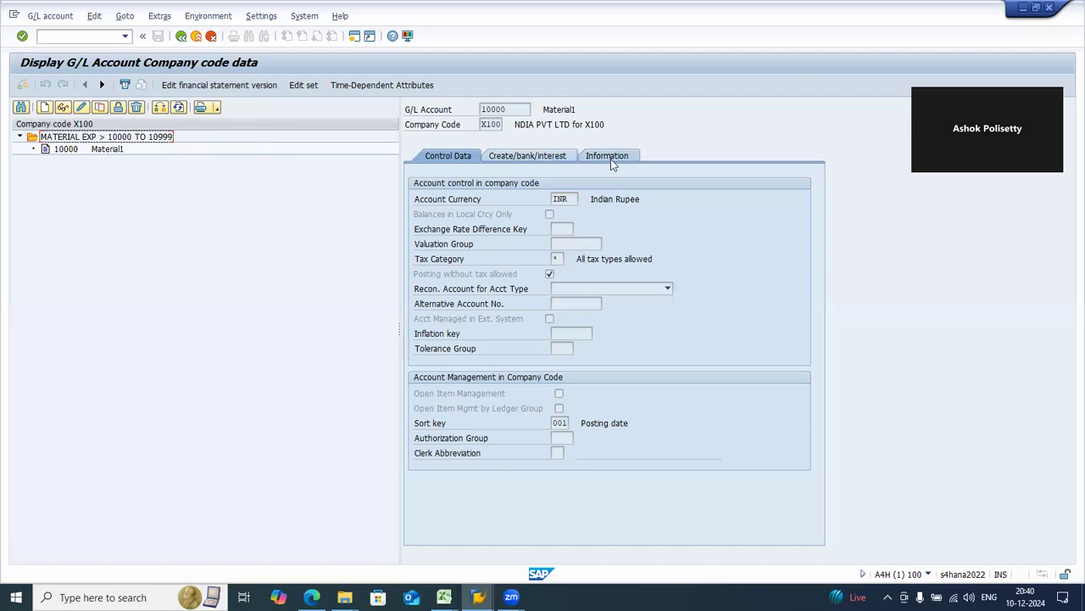
{"action": "left_click", "coordinate": [81, 107]}
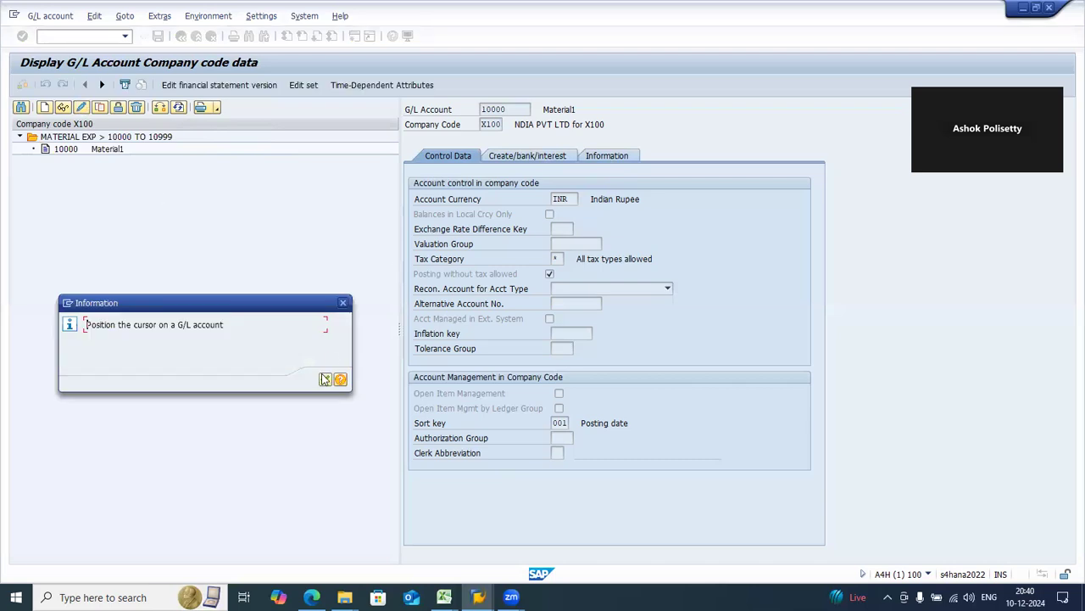
{"action": "key", "text": "Return"}
{"action": "left_click", "coordinate": [66, 149]}
{"action": "left_click", "coordinate": [81, 106]}
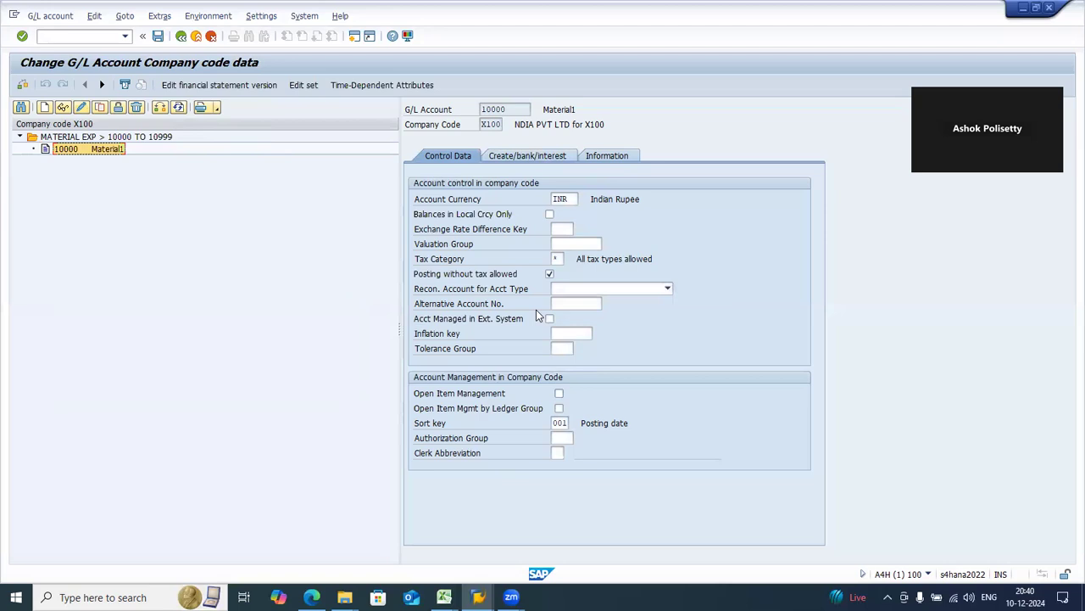
Enable Balances in Local Crcy Only, and try to save with Open Item Management enabled before disabling that option again
{"action": "left_click", "coordinate": [550, 214]}
{"action": "left_click", "coordinate": [559, 393]}
{"action": "left_click", "coordinate": [158, 36]}
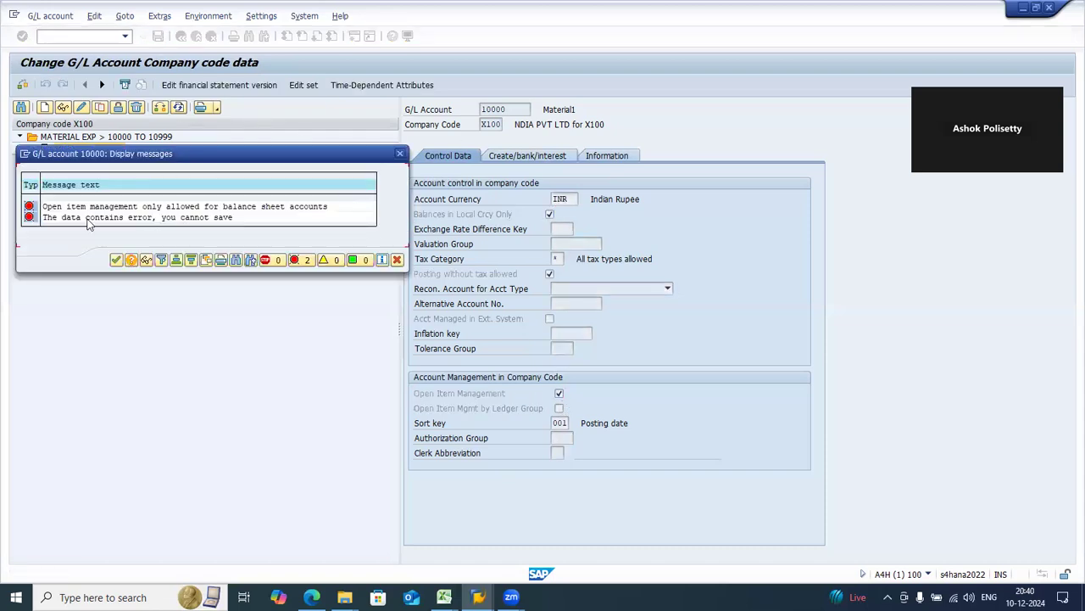
{"action": "left_click", "coordinate": [116, 260]}
{"action": "left_click", "coordinate": [558, 393]}
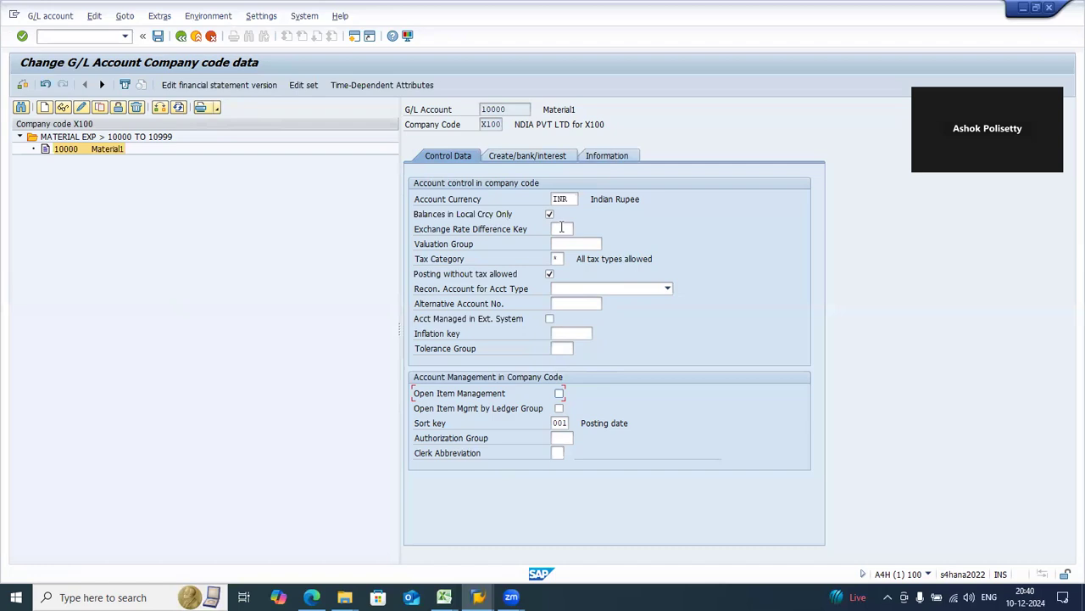
Review the available reconciliation account types and the alternative account number field without choosing a value
{"action": "left_click", "coordinate": [561, 289]}
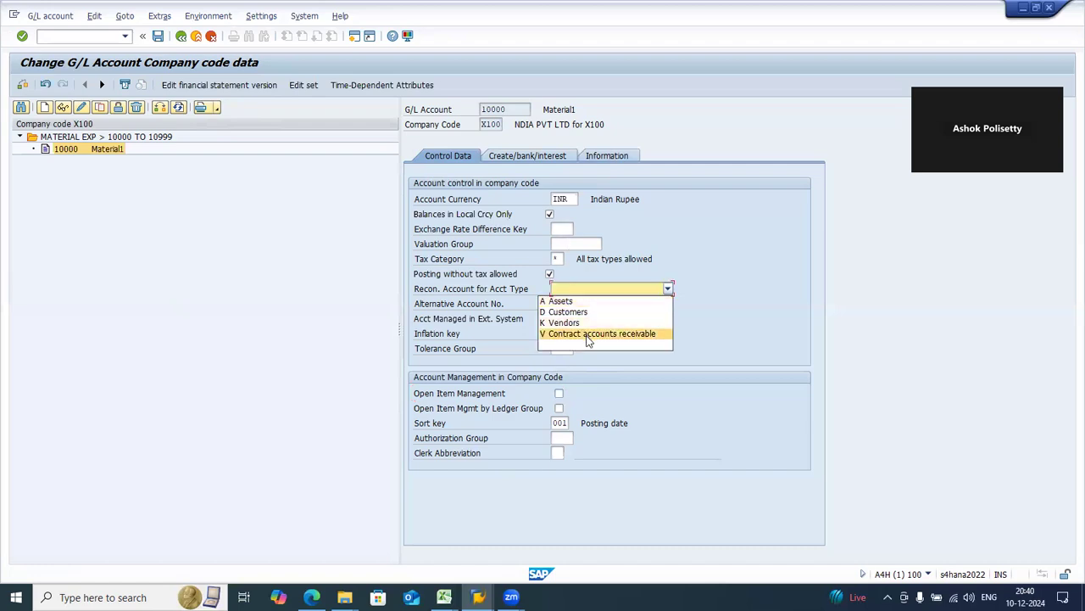
{"action": "left_click", "coordinate": [703, 395]}
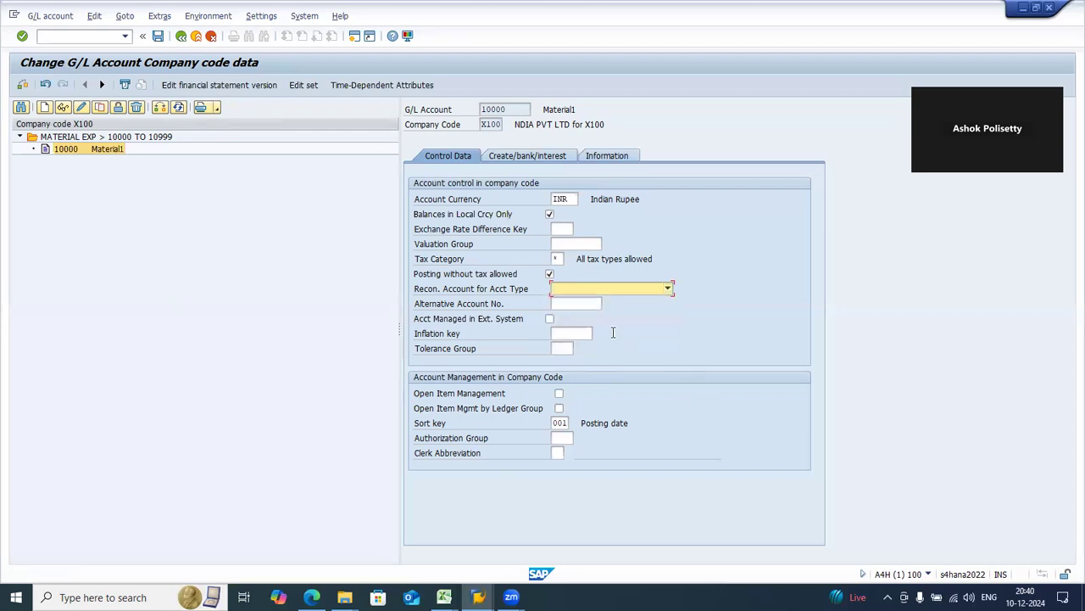
{"action": "left_click", "coordinate": [570, 303]}
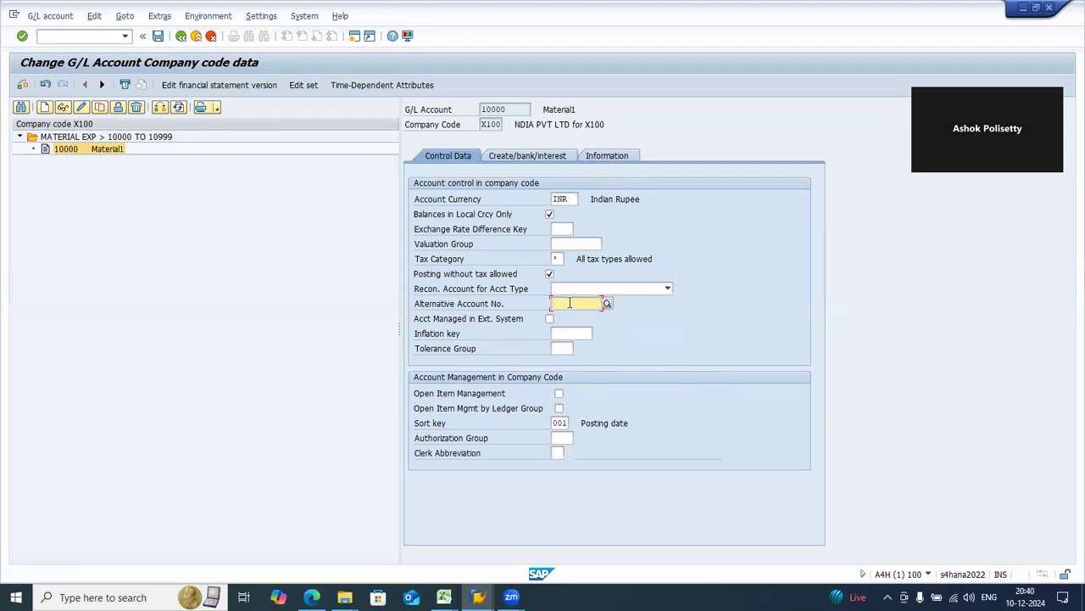
Open the G/L account chart of accounts data with transaction FSP0 in a new session
{"action": "left_click", "coordinate": [126, 36]}
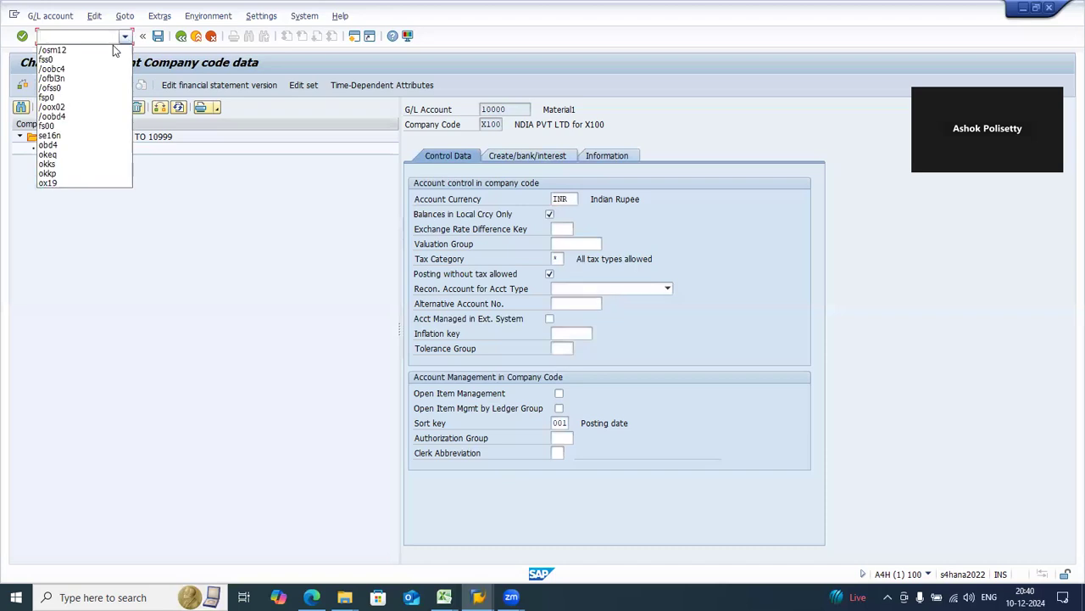
{"action": "left_click", "coordinate": [83, 96]}
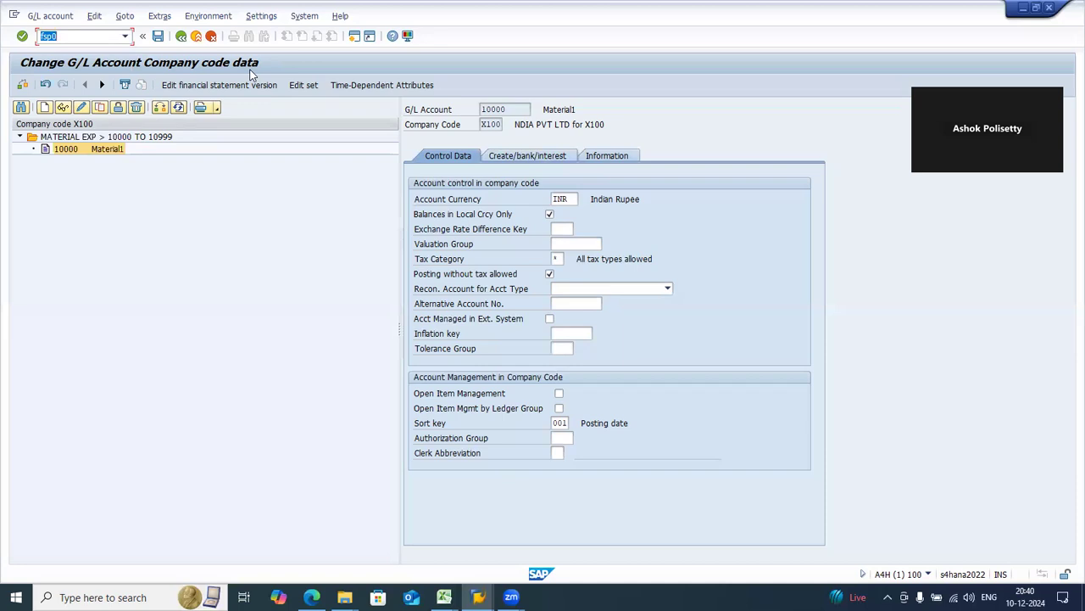
{"action": "left_click", "coordinate": [44, 37]}
{"action": "type", "text": "/"}
{"action": "key", "text": "Return"}
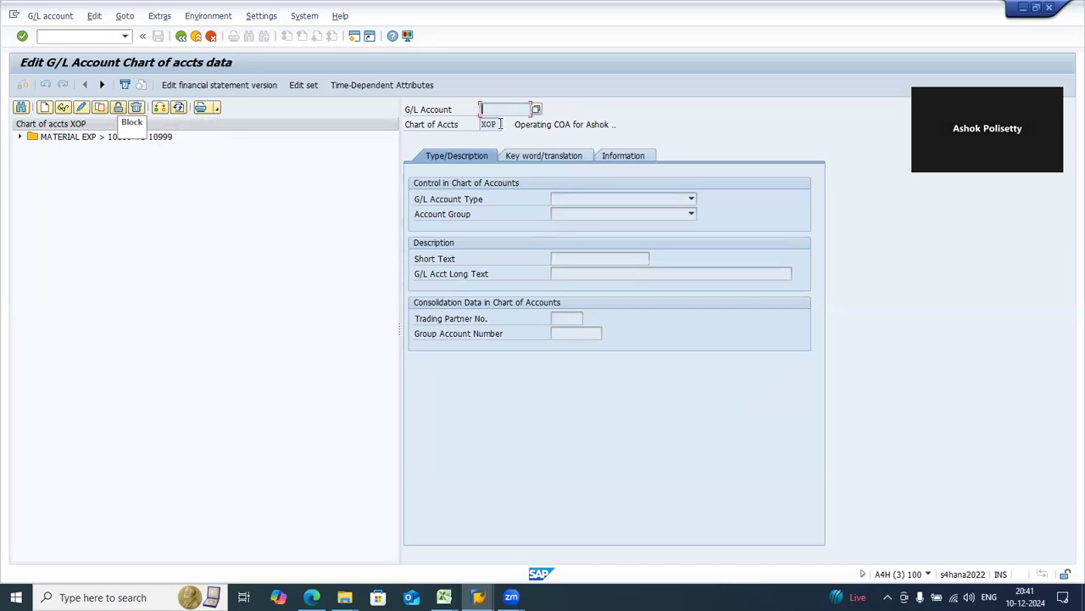
Try to switch the chart of accounts to XCP, confirming the entry repeatedly before closing the dialog
{"action": "key", "text": "Tab"}
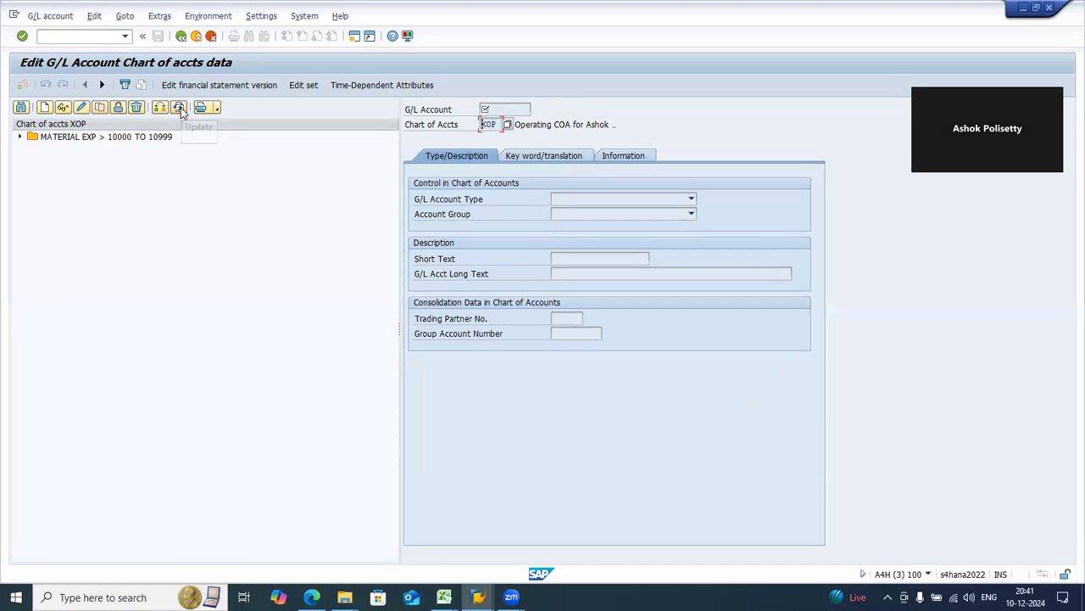
{"action": "left_click", "coordinate": [165, 110]}
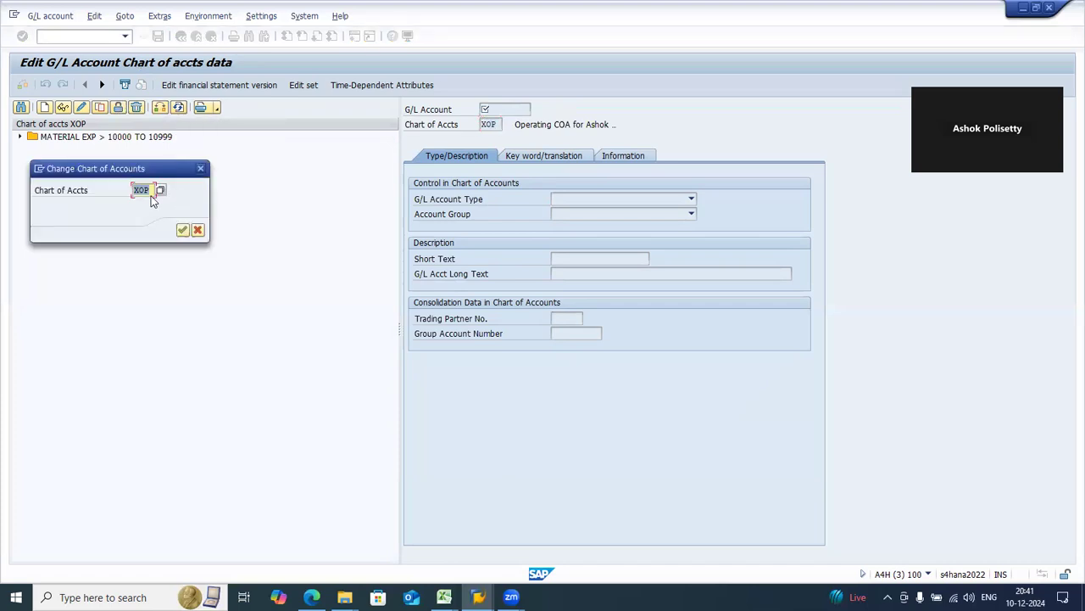
{"action": "type", "text": "X"}
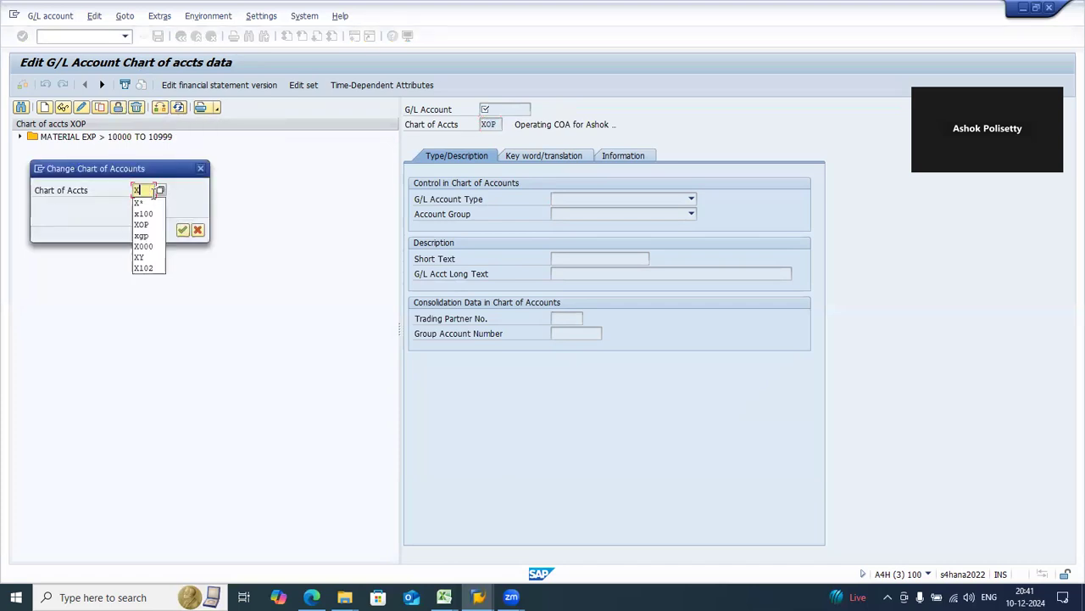
{"action": "type", "text": "cp"}
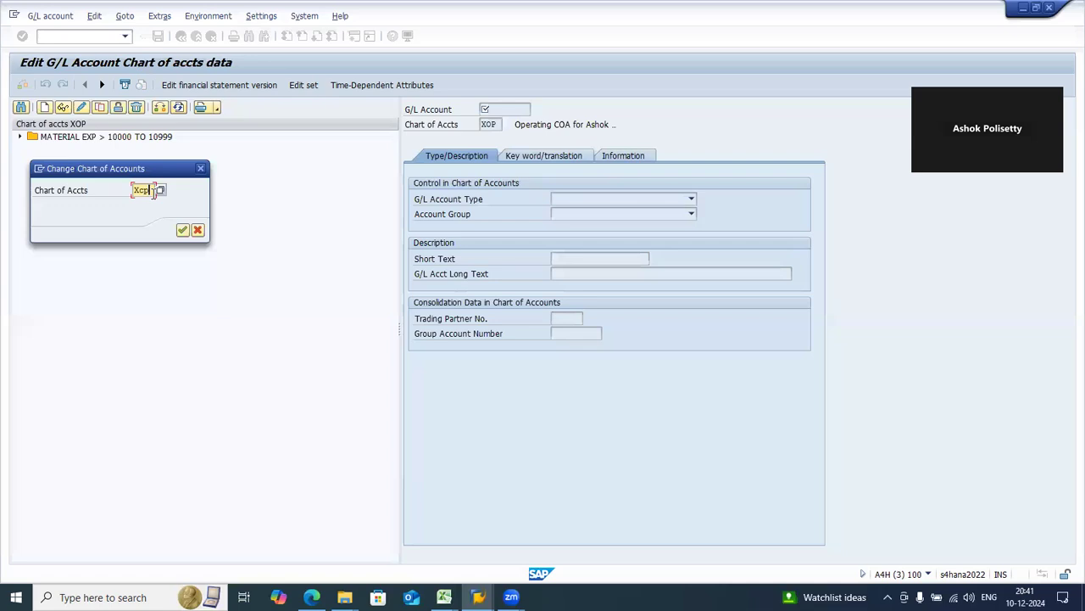
{"action": "key", "text": "Return"}
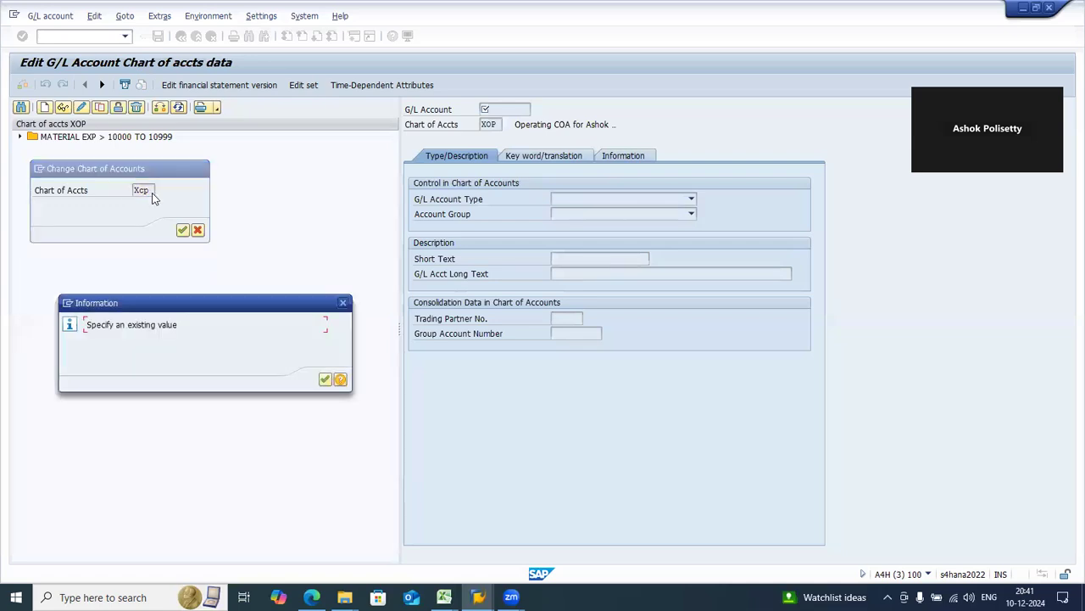
{"action": "left_click", "coordinate": [325, 379]}
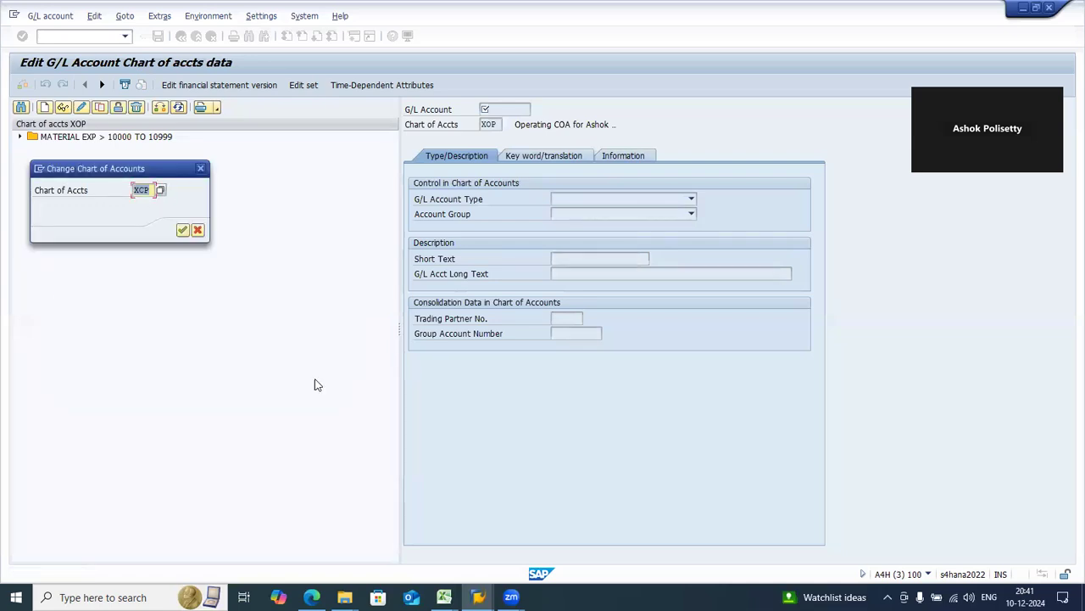
{"action": "left_click", "coordinate": [183, 230]}
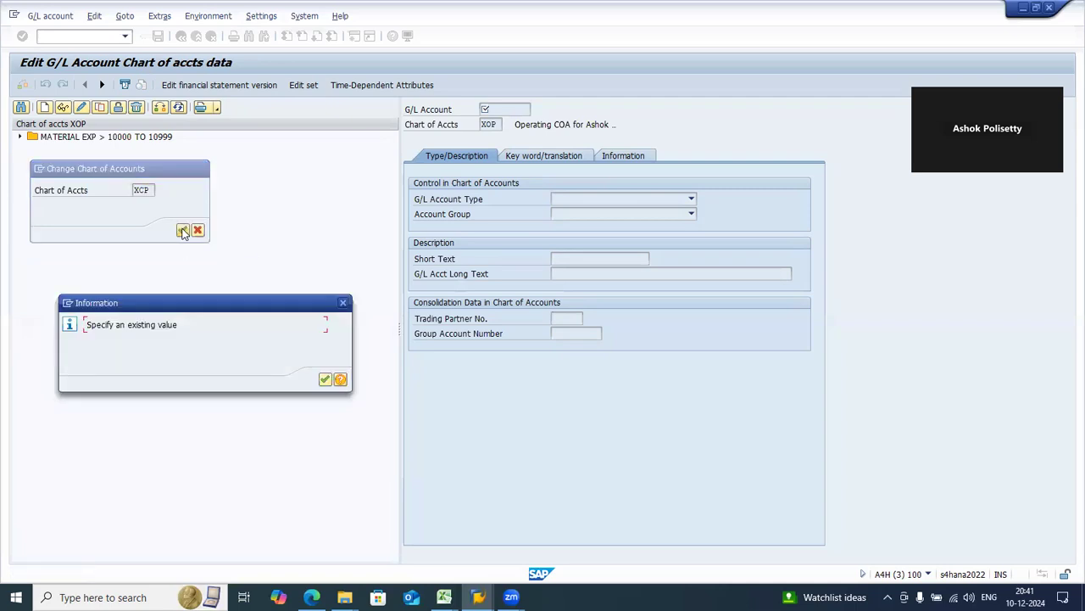
{"action": "left_click", "coordinate": [325, 379]}
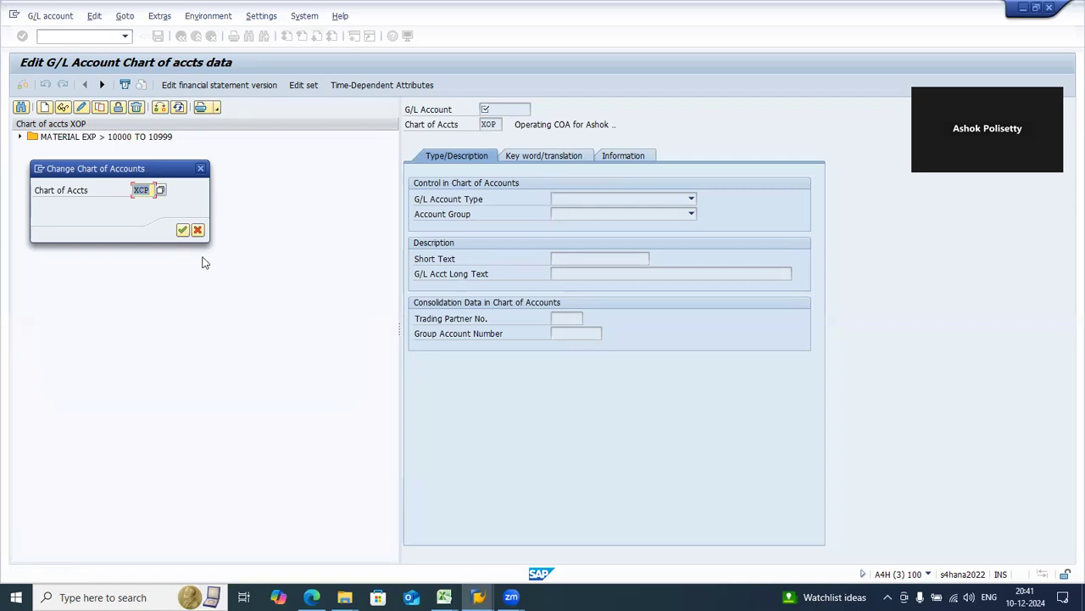
{"action": "left_click", "coordinate": [182, 229]}
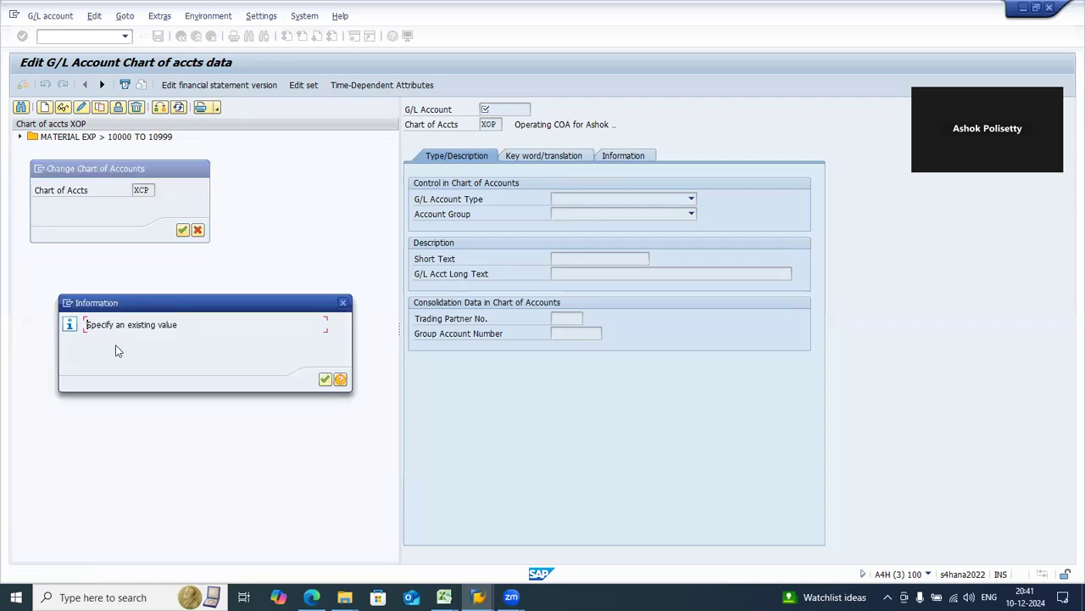
{"action": "left_click", "coordinate": [325, 379]}
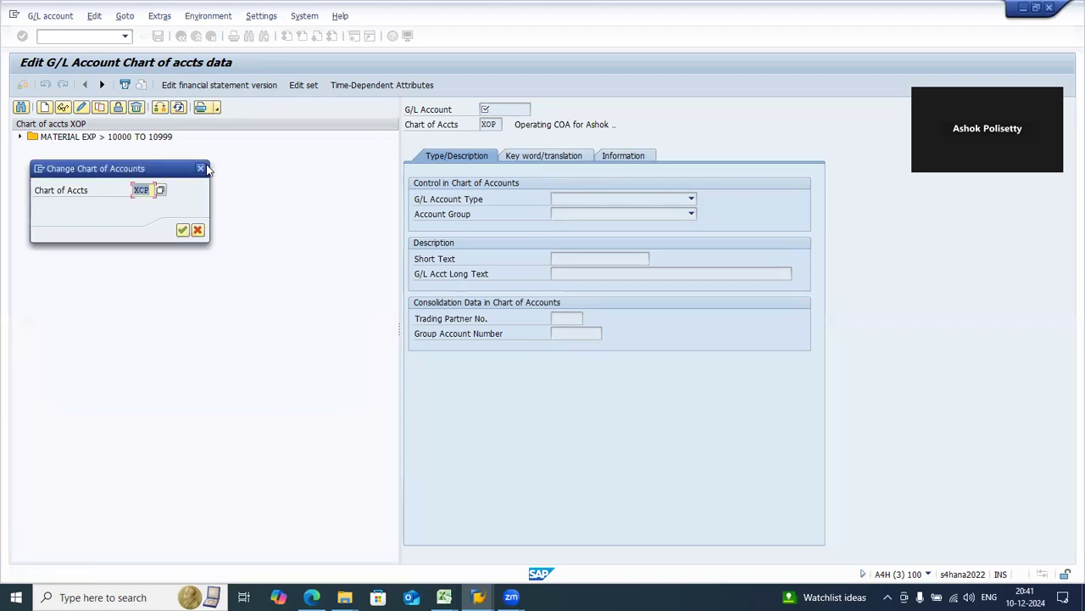
{"action": "left_click", "coordinate": [201, 168]}
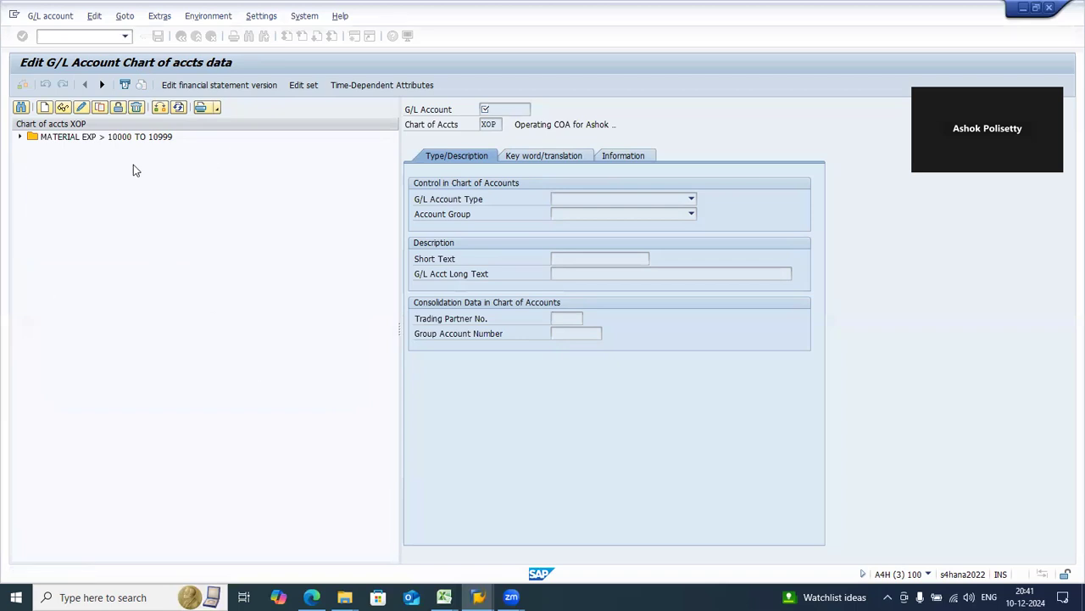
Select account 10000 under the MATERIAL EXP group and try again to change the chart of accounts to XCP
{"action": "left_click", "coordinate": [21, 139]}
{"action": "left_click", "coordinate": [61, 149]}
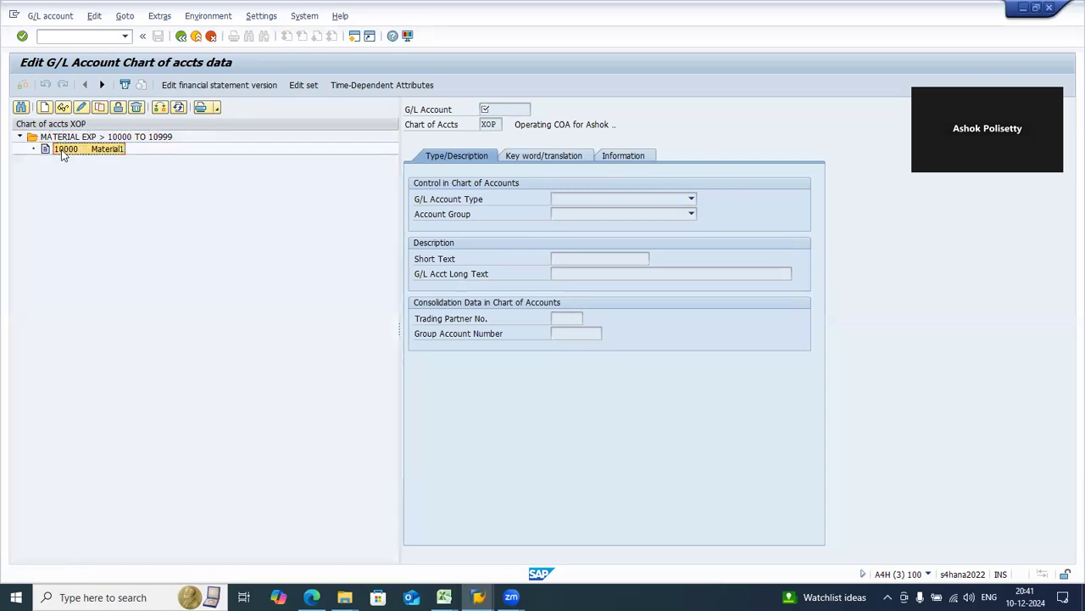
{"action": "left_click", "coordinate": [157, 107]}
{"action": "left_click", "coordinate": [153, 190]}
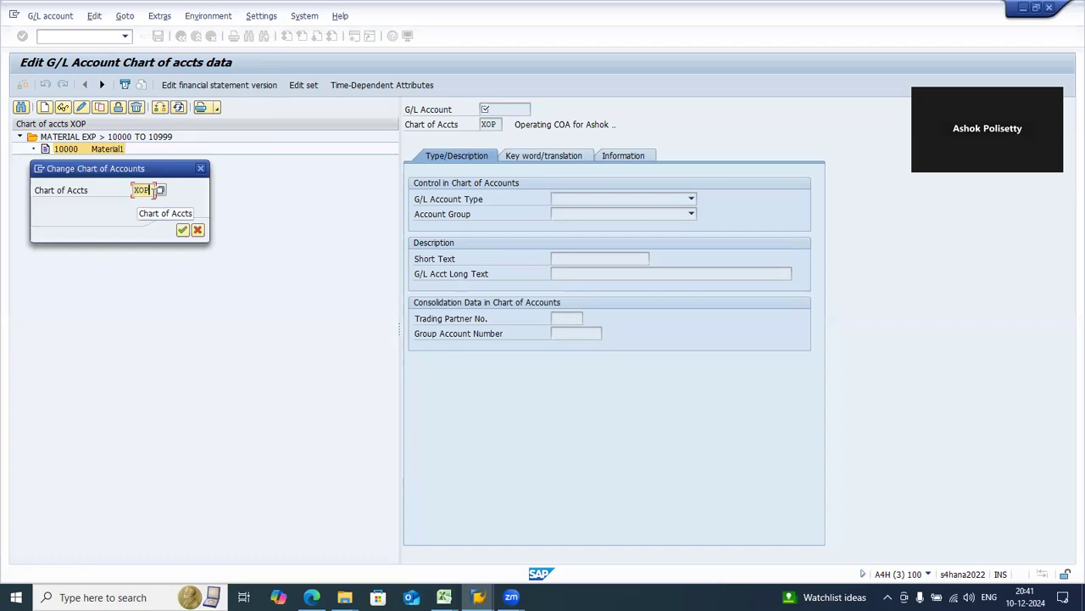
{"action": "key", "text": "BackSpace"}
{"action": "key", "text": "BackSpace"}
{"action": "key", "text": "BackSpace"}
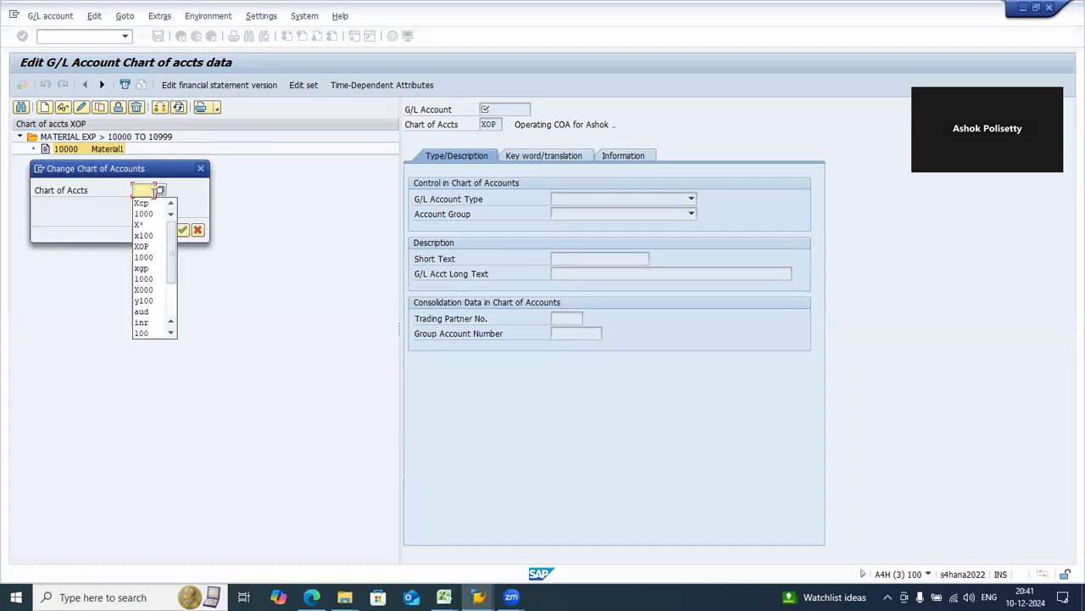
{"action": "type", "text": "xcp"}
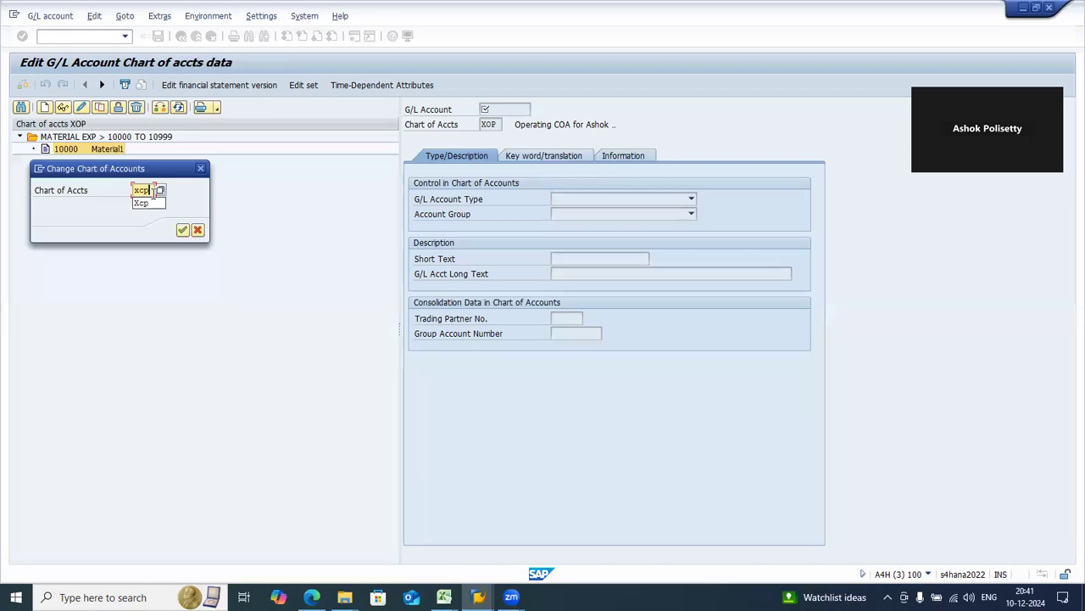
{"action": "key", "text": "Return"}
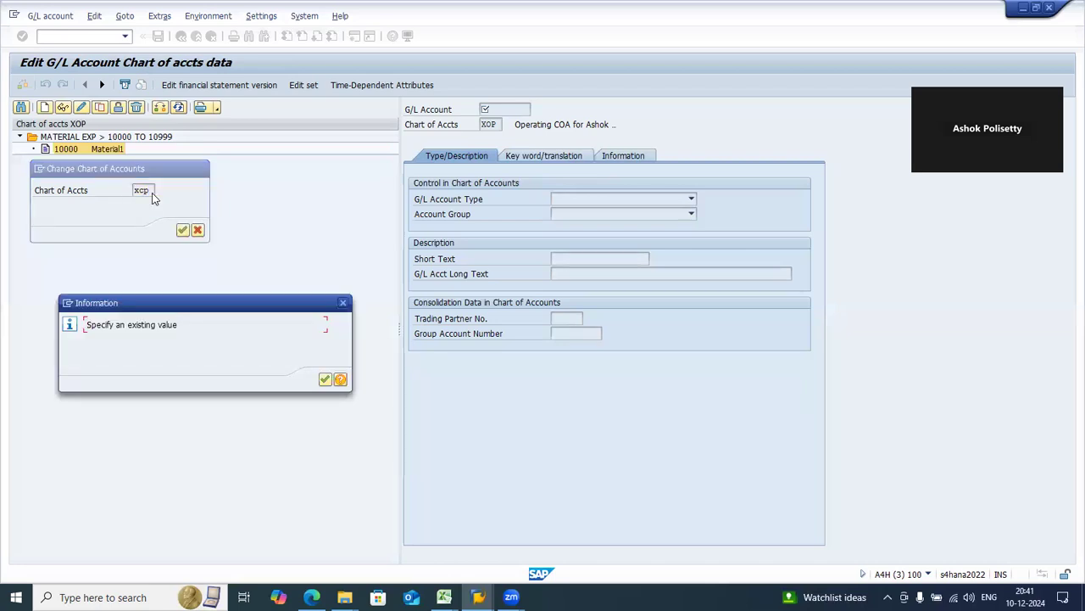
{"action": "left_click", "coordinate": [325, 379]}
{"action": "left_click", "coordinate": [183, 230]}
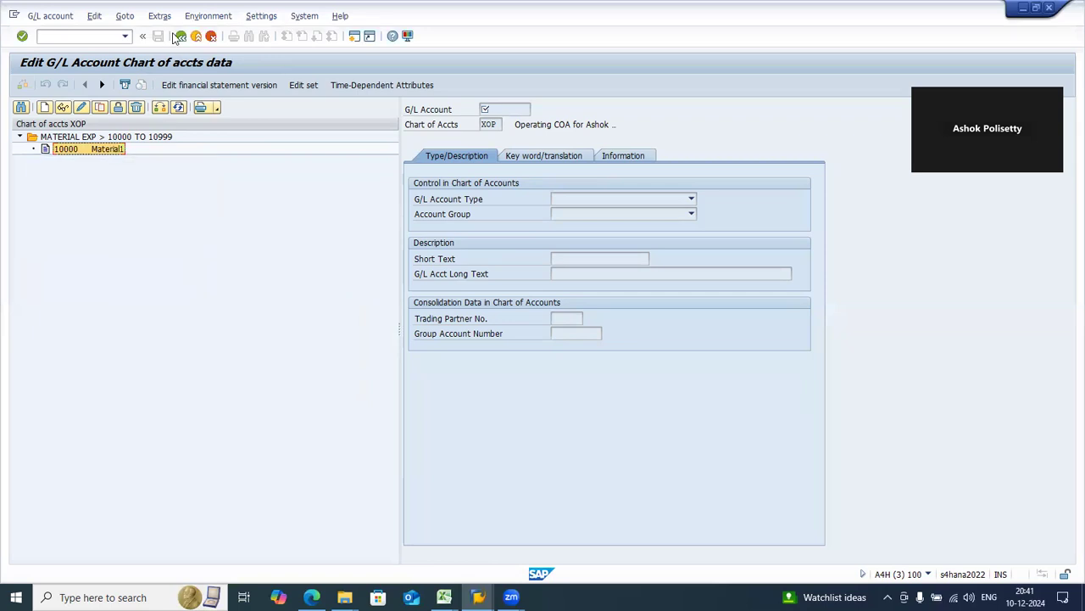
Leave the chart of accounts data and restart it with transaction FSP0
{"action": "left_click", "coordinate": [181, 37]}
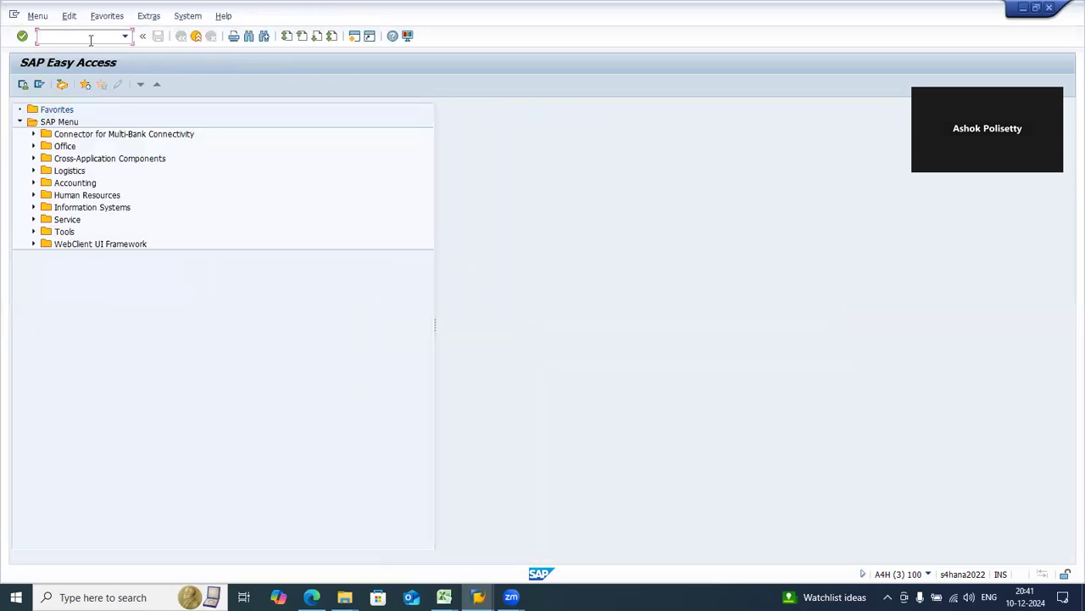
{"action": "type", "text": "fsp0"}
{"action": "key", "text": "Return"}
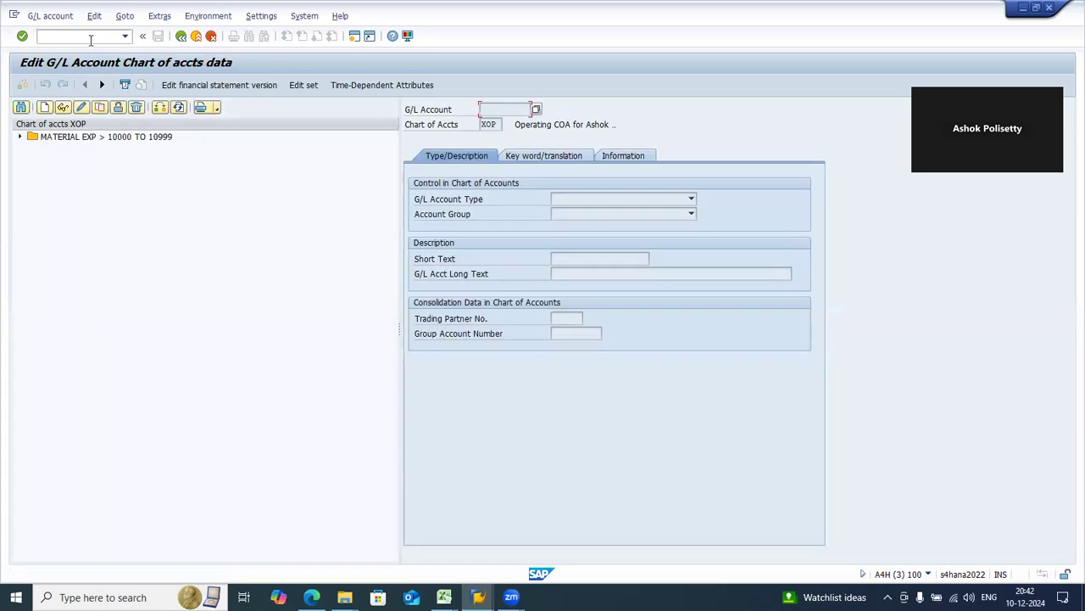
Search the list of available charts of accounts for XCP and try to switch to that entry
{"action": "left_click", "coordinate": [160, 107]}
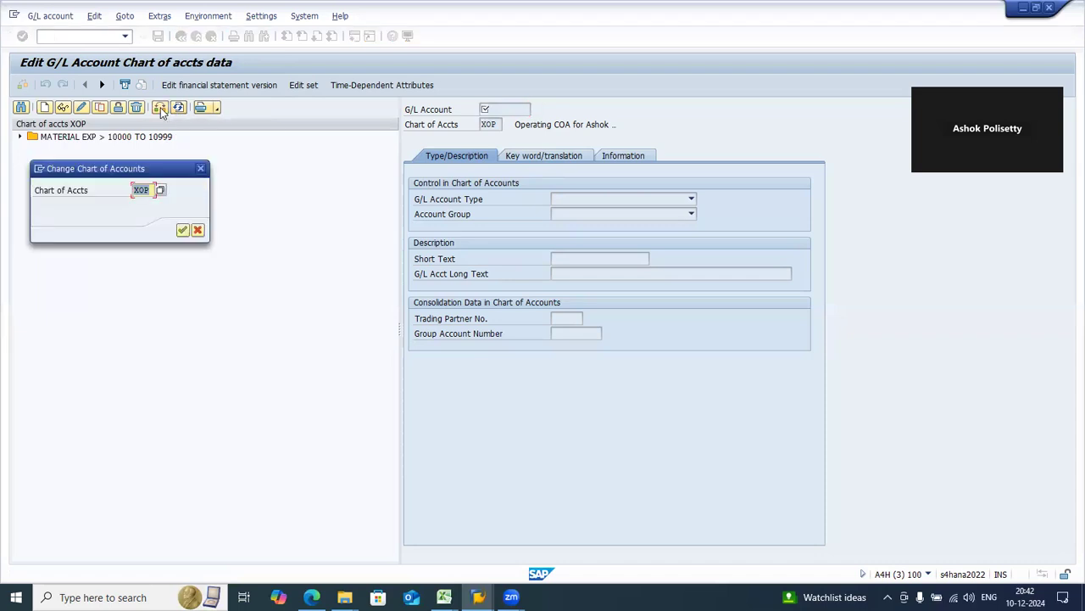
{"action": "left_click", "coordinate": [161, 189]}
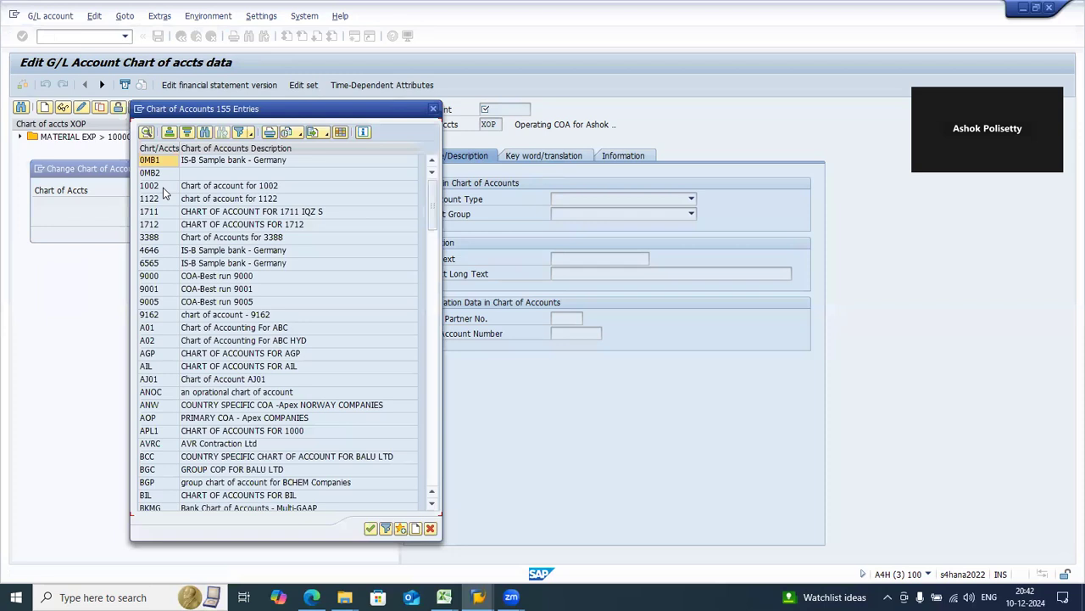
{"action": "left_click", "coordinate": [207, 133]}
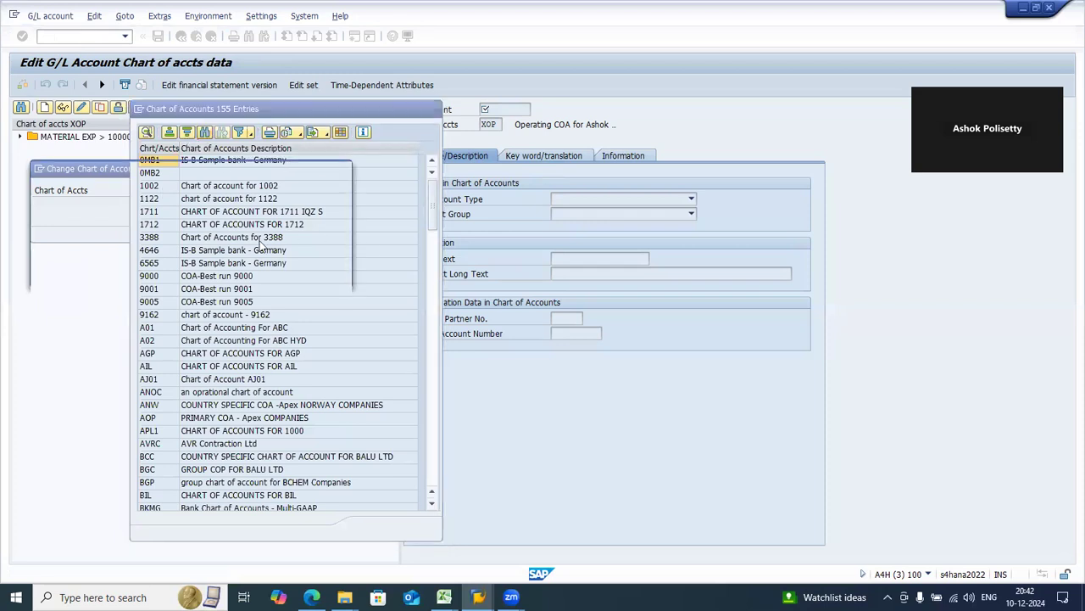
{"action": "type", "text": "XCP"}
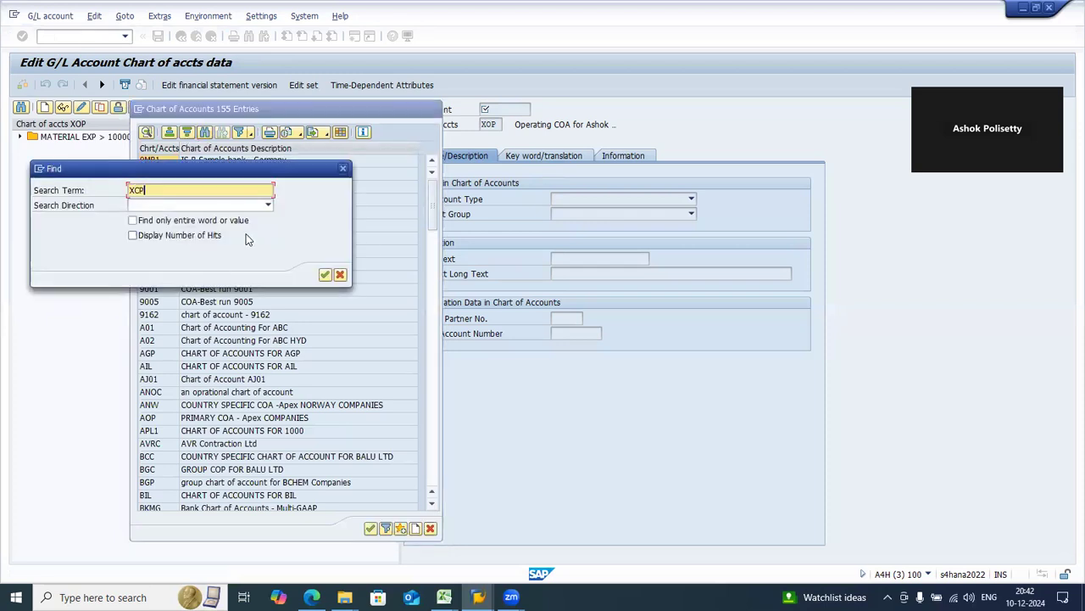
{"action": "key", "text": "Return"}
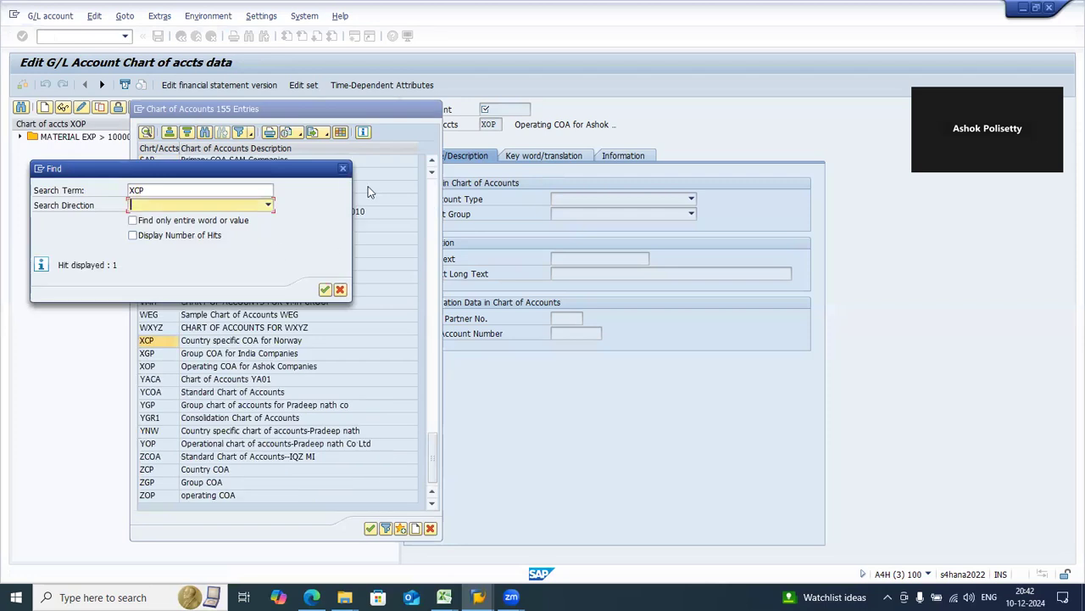
{"action": "left_click", "coordinate": [343, 169]}
{"action": "double_click", "coordinate": [160, 340]}
{"action": "left_click", "coordinate": [182, 230]}
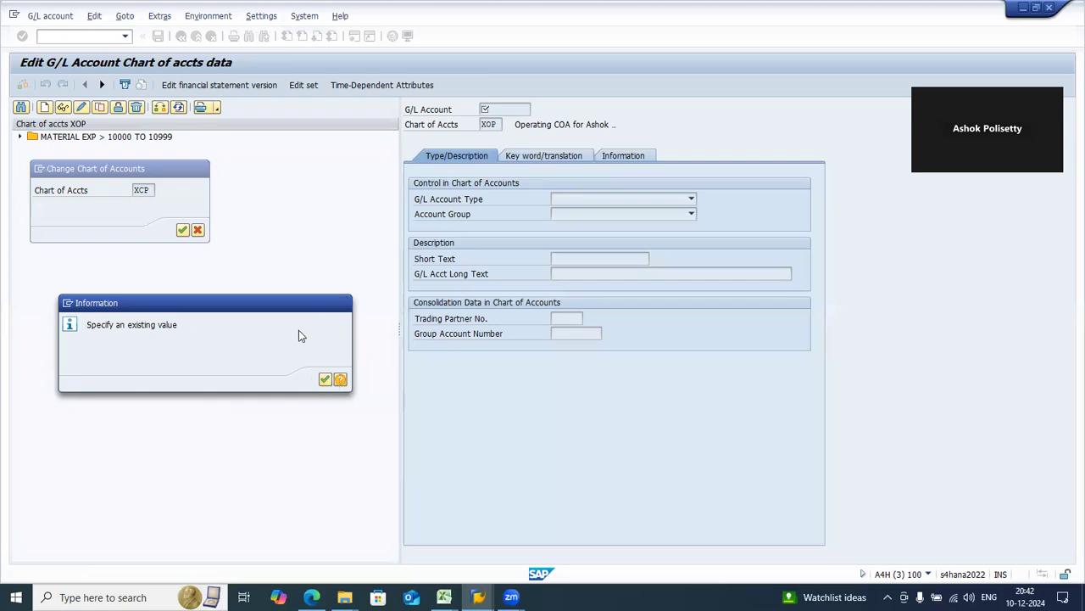
Check the detailed help for the displayed message and cancel the chart of accounts change
{"action": "key", "text": "F1"}
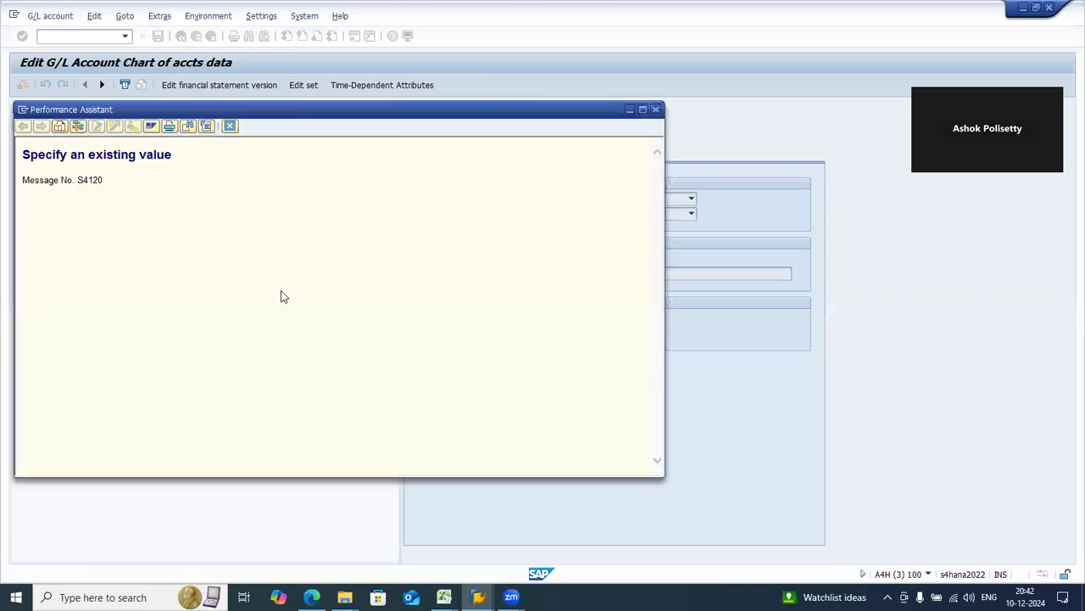
{"action": "left_click", "coordinate": [657, 109]}
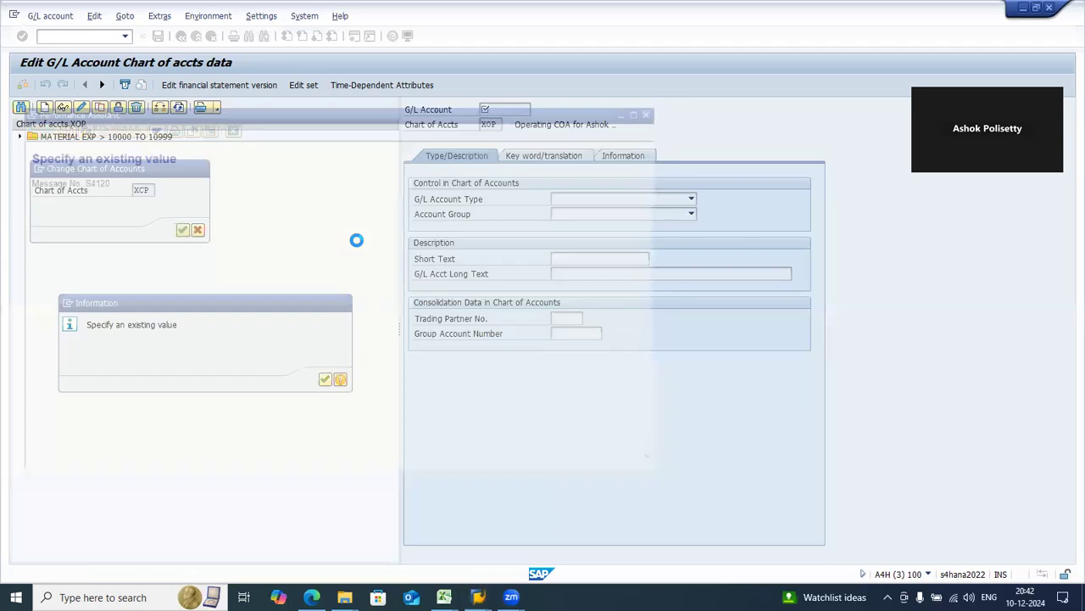
{"action": "left_click", "coordinate": [325, 378]}
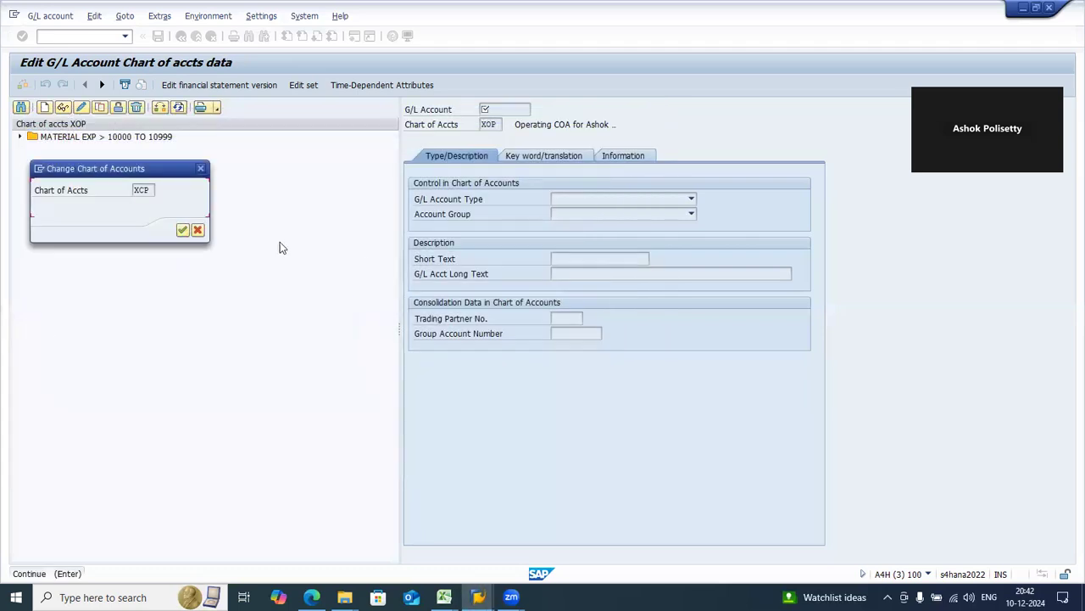
{"action": "left_click", "coordinate": [184, 233]}
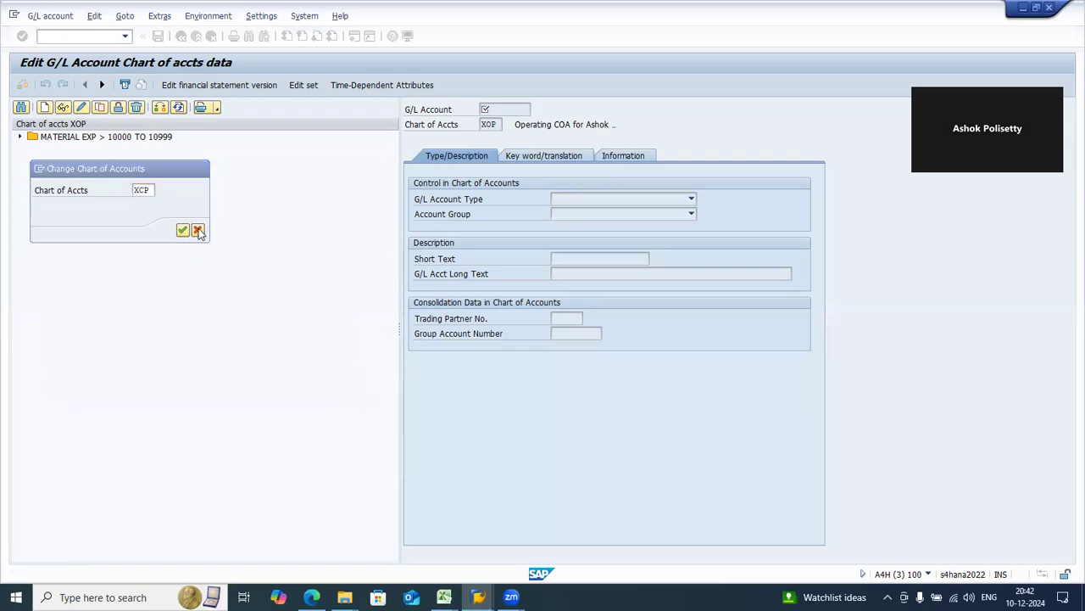
Select account 10000 under the MATERIAL EXP group and reload chart of accounts XOP
{"action": "left_click", "coordinate": [18, 137]}
{"action": "left_click", "coordinate": [72, 149]}
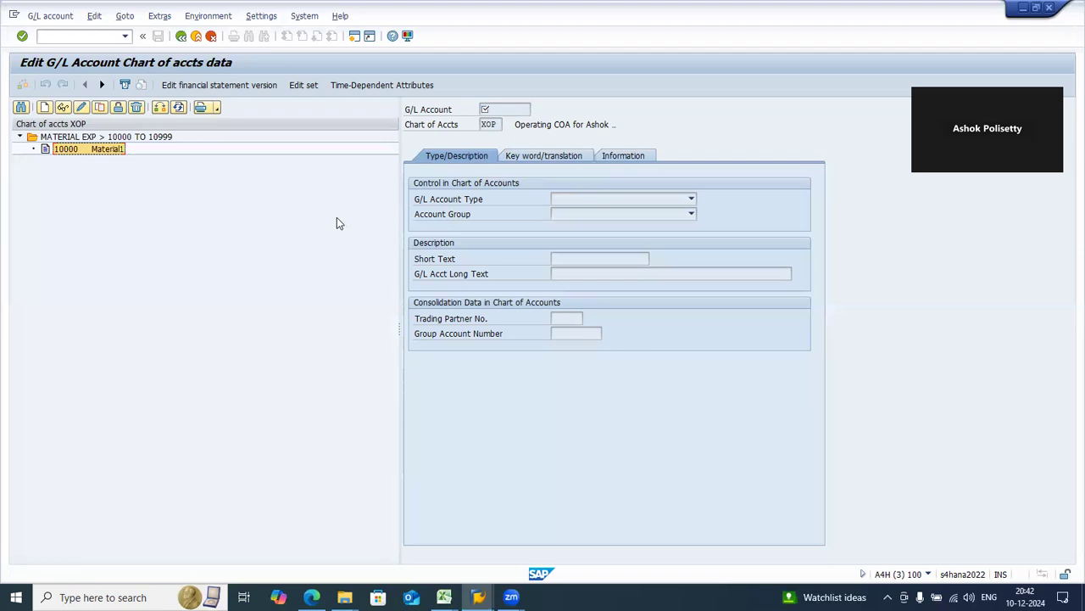
{"action": "left_click", "coordinate": [162, 108]}
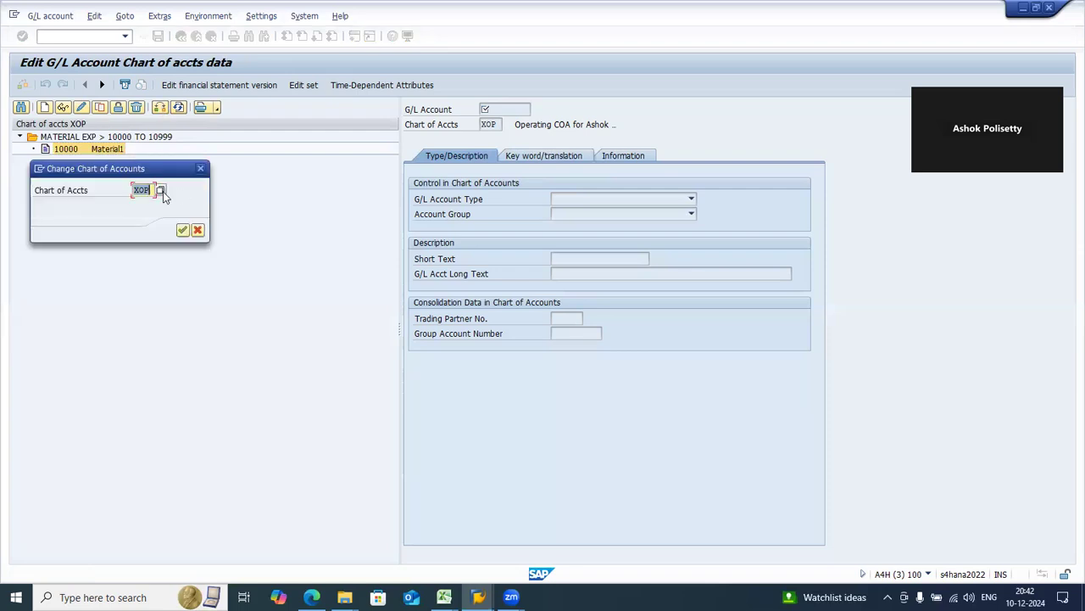
{"action": "left_click", "coordinate": [181, 229]}
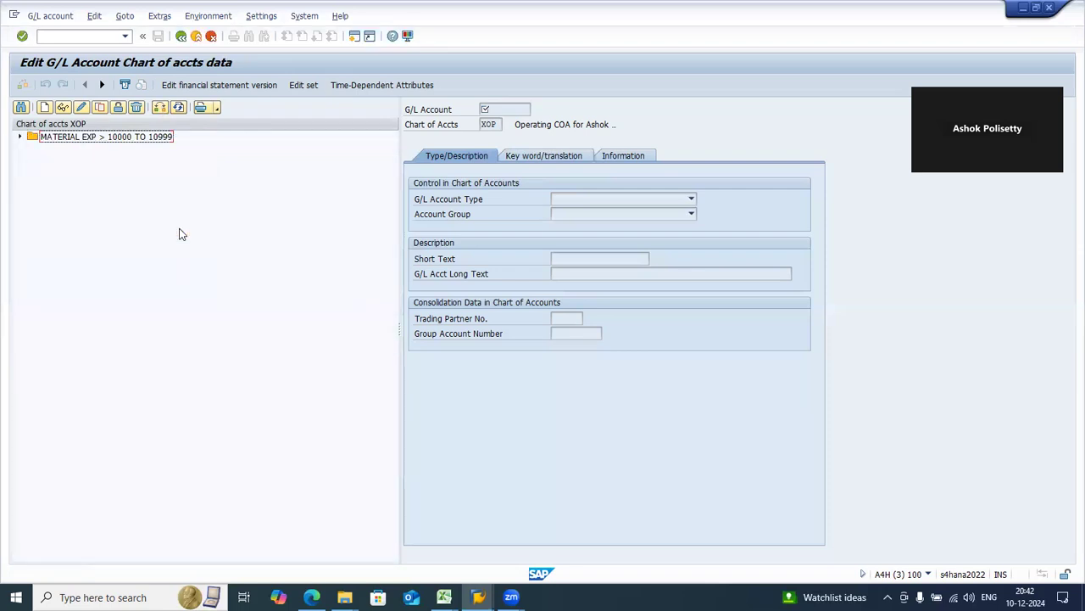
Try once more to change the chart of accounts from XOP to XCP
{"action": "left_click", "coordinate": [162, 108]}
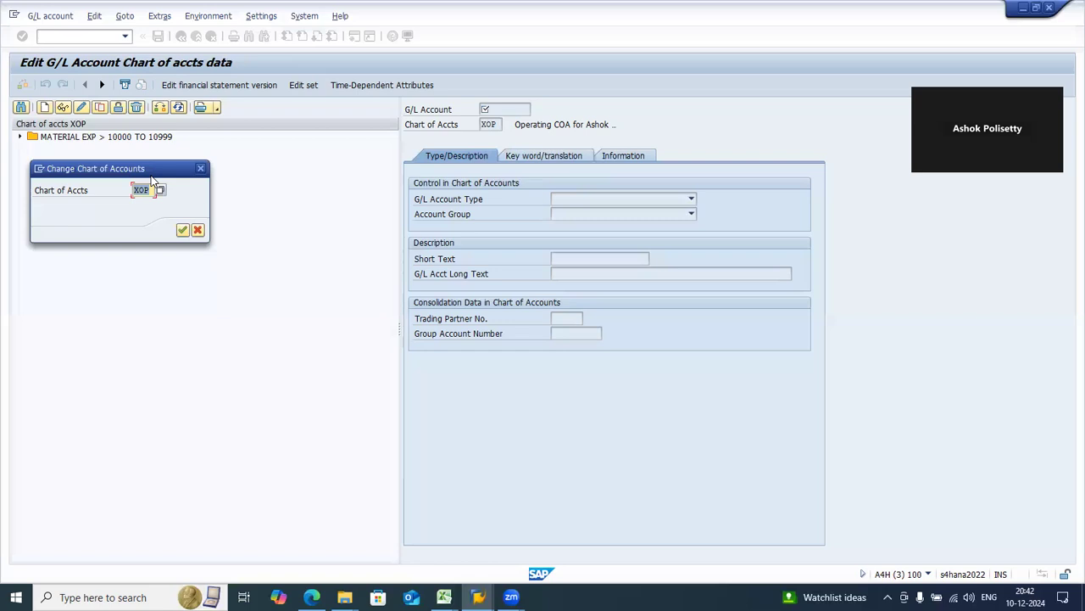
{"action": "left_click", "coordinate": [149, 189]}
{"action": "key", "text": "BackSpace"}
{"action": "key", "text": "BackSpace"}
{"action": "type", "text": "cp"}
{"action": "key", "text": "Return"}
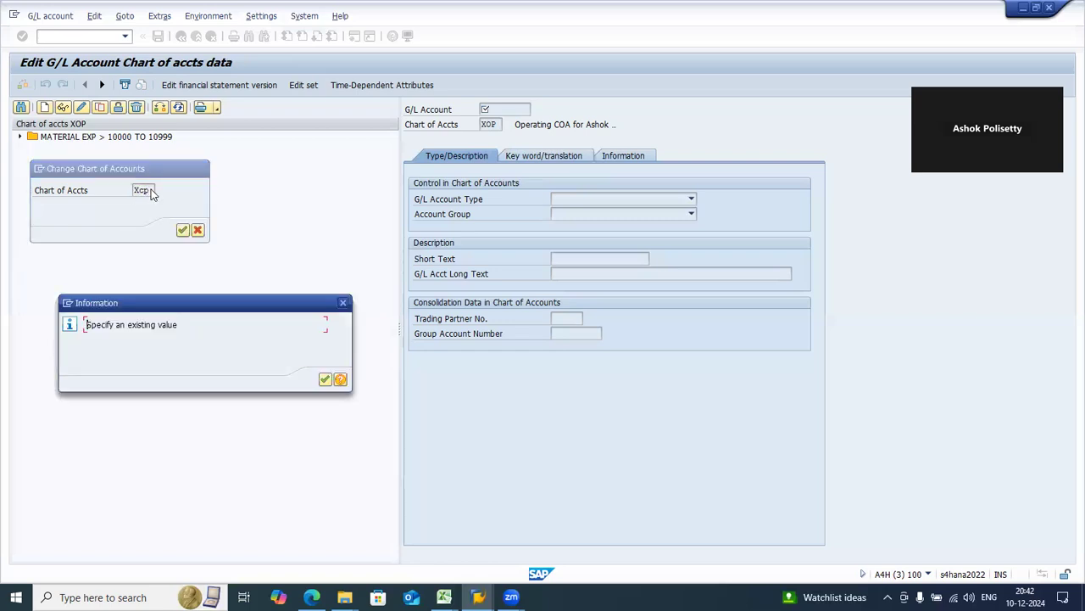
{"action": "left_click", "coordinate": [324, 380]}
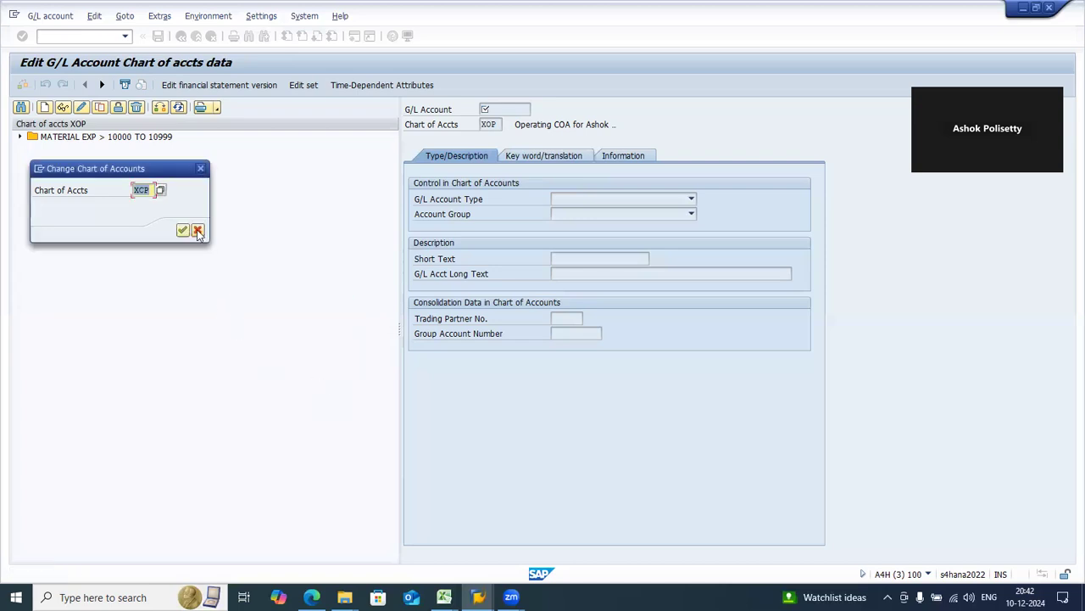
Try to cancel the pending change to chart of accounts XCP and return to that session's window
{"action": "left_click", "coordinate": [197, 230]}
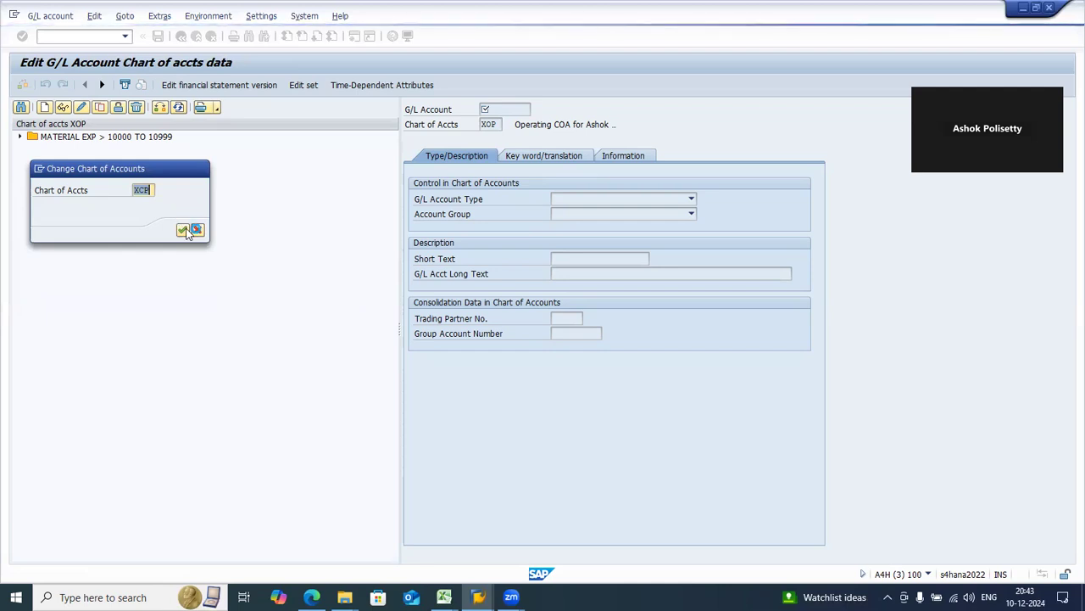
{"action": "left_click", "coordinate": [478, 597]}
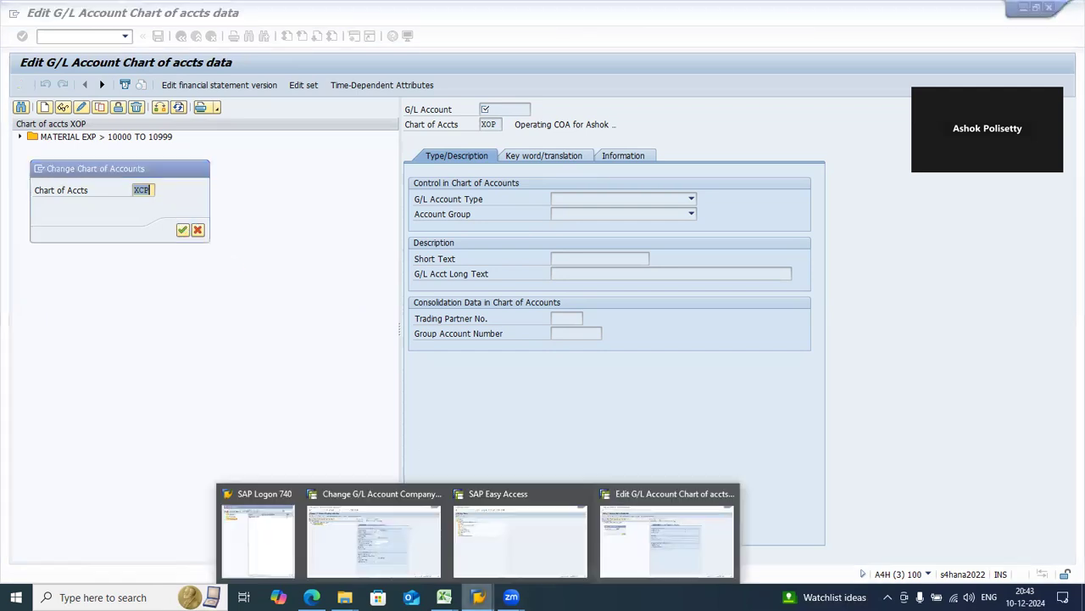
{"action": "left_click", "coordinate": [607, 534]}
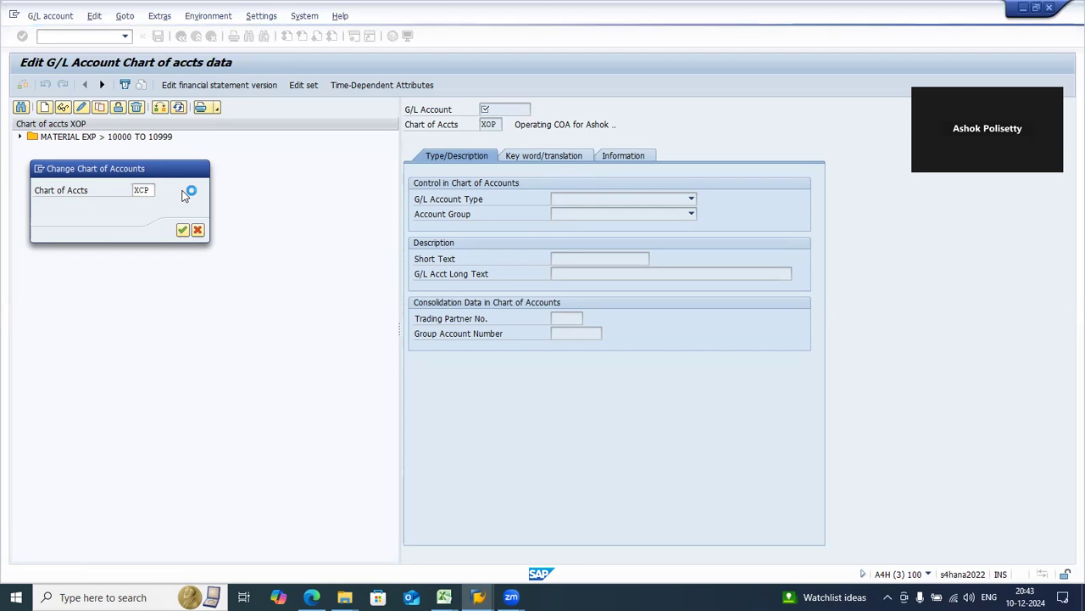
Switch to the session changing account 10000's company code data in X100 and save the account
{"action": "left_click", "coordinate": [478, 597]}
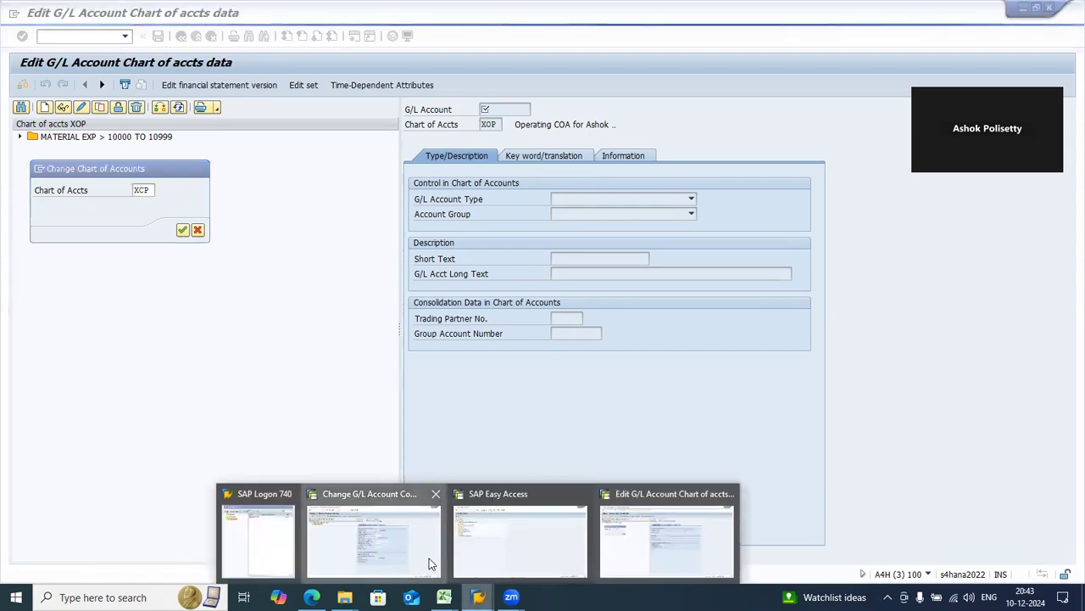
{"action": "left_click", "coordinate": [373, 540]}
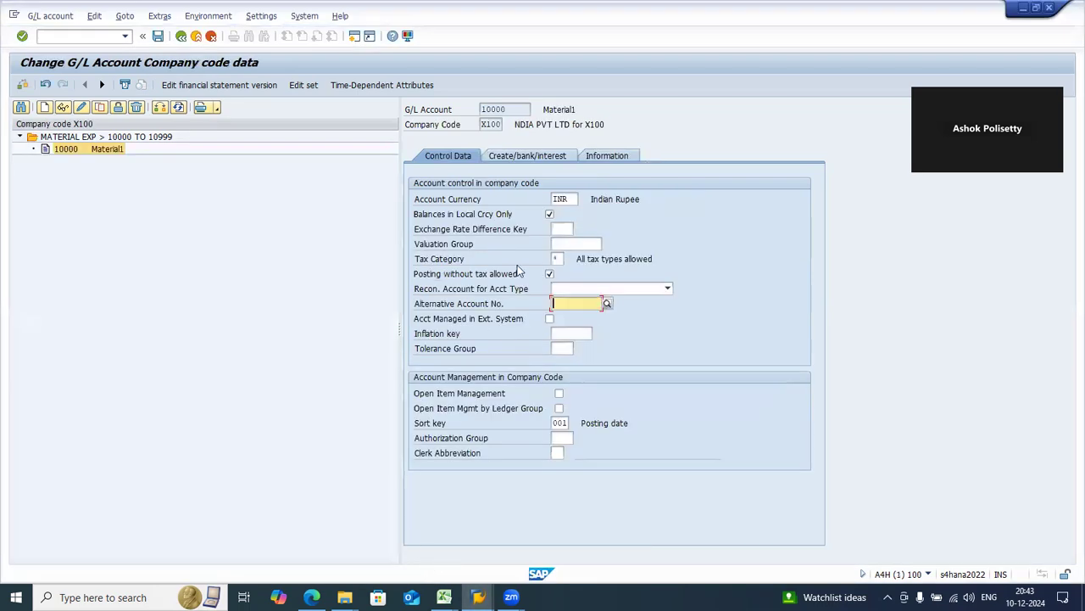
{"action": "left_click", "coordinate": [159, 37]}
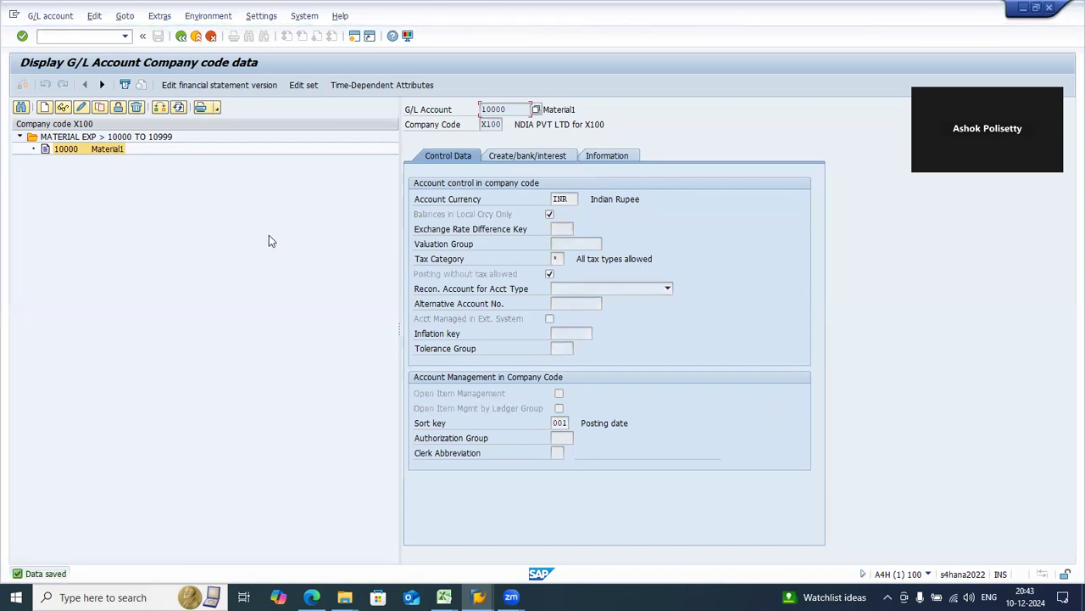
Check the change documents of account 10000 in company code X100 for the local currency balances indicator, and return to the account
{"action": "left_click", "coordinate": [609, 157]}
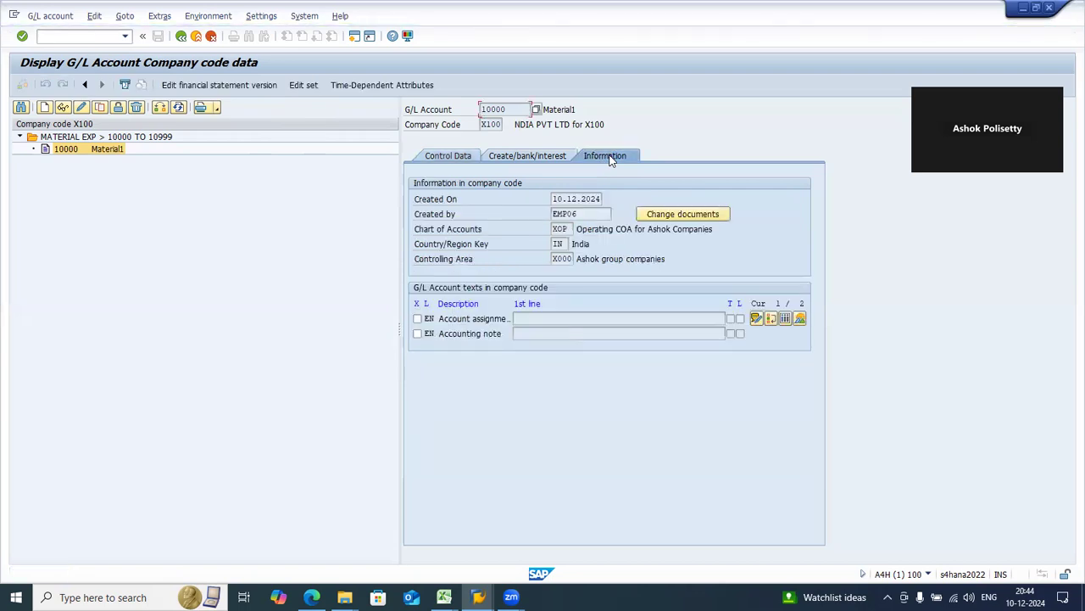
{"action": "left_click", "coordinate": [657, 218]}
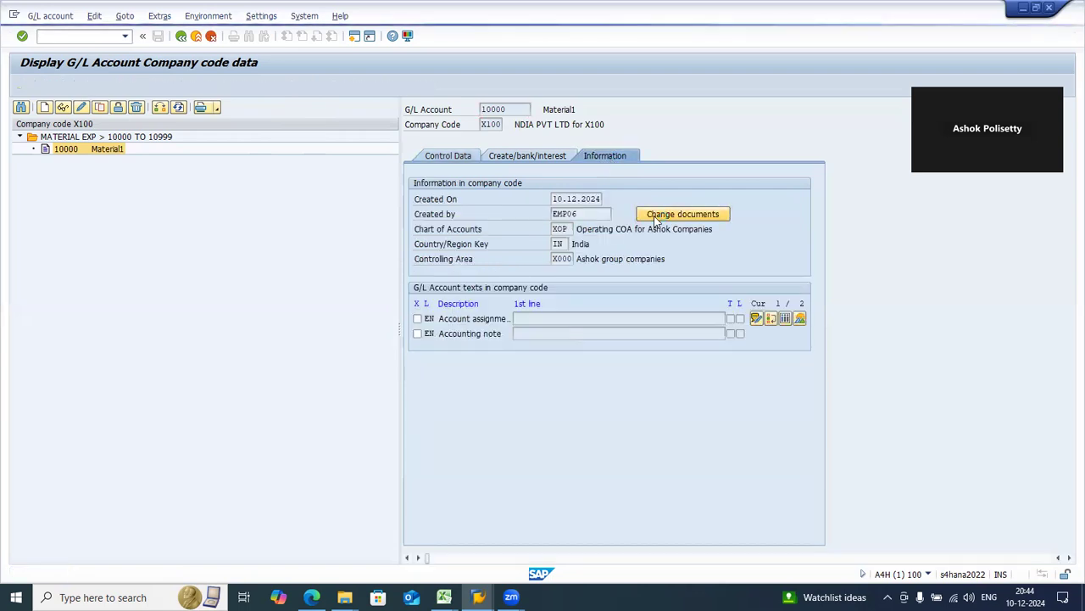
{"action": "left_click", "coordinate": [39, 179]}
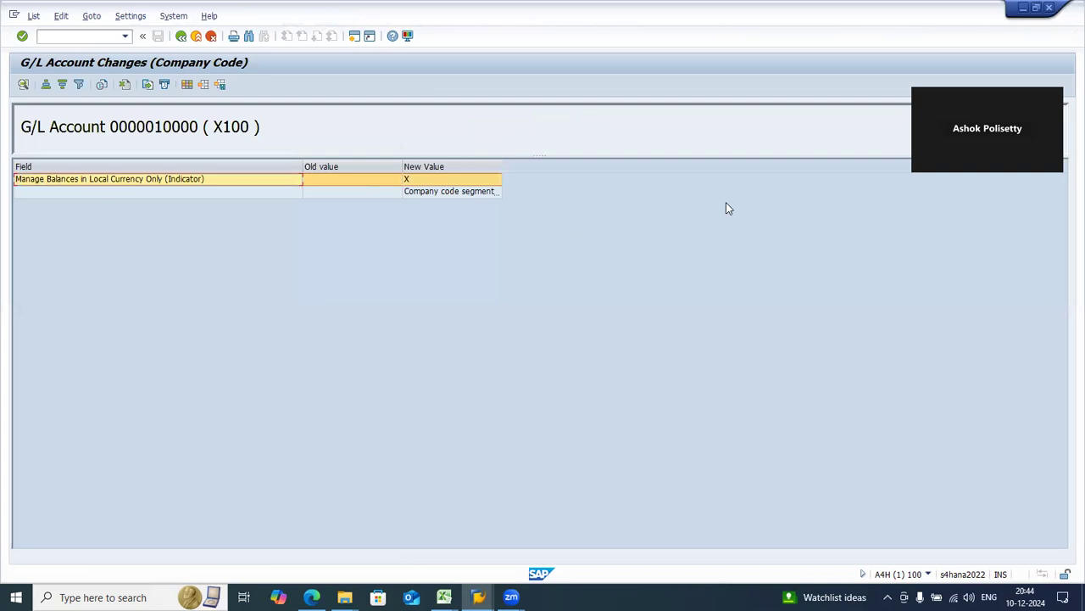
{"action": "left_click", "coordinate": [418, 179]}
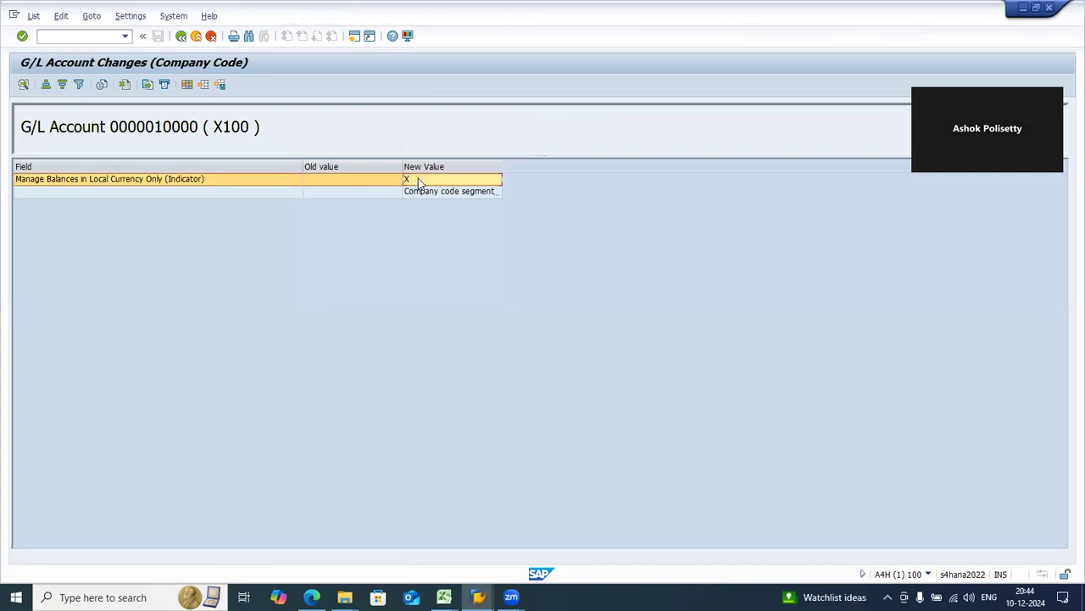
{"action": "left_click", "coordinate": [180, 36]}
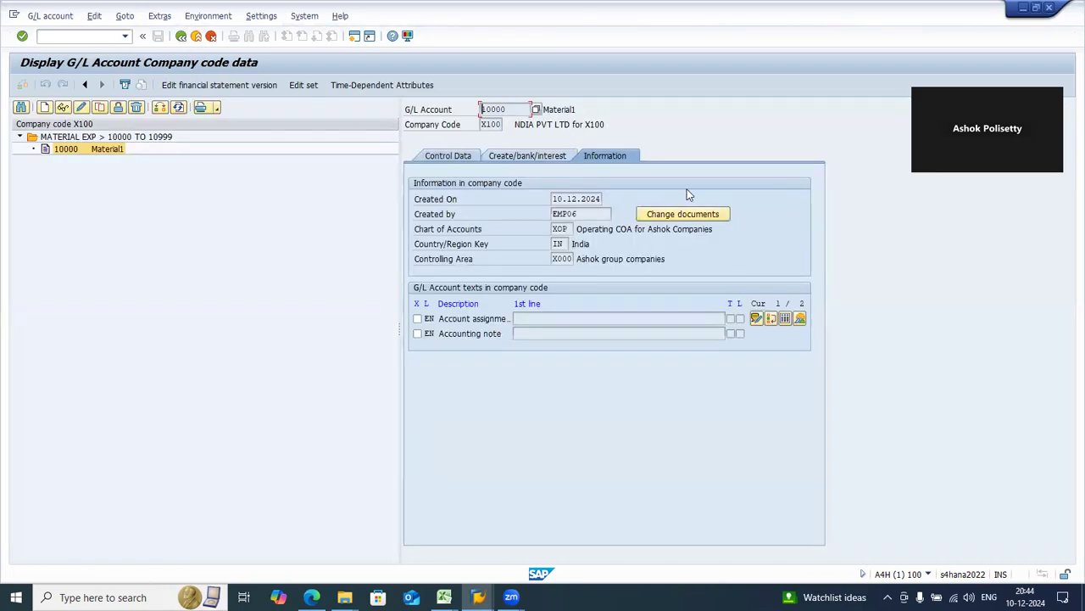
Change account 10000's control data to disable Balances in Local Crcy Only, and save the account
{"action": "left_click", "coordinate": [450, 156]}
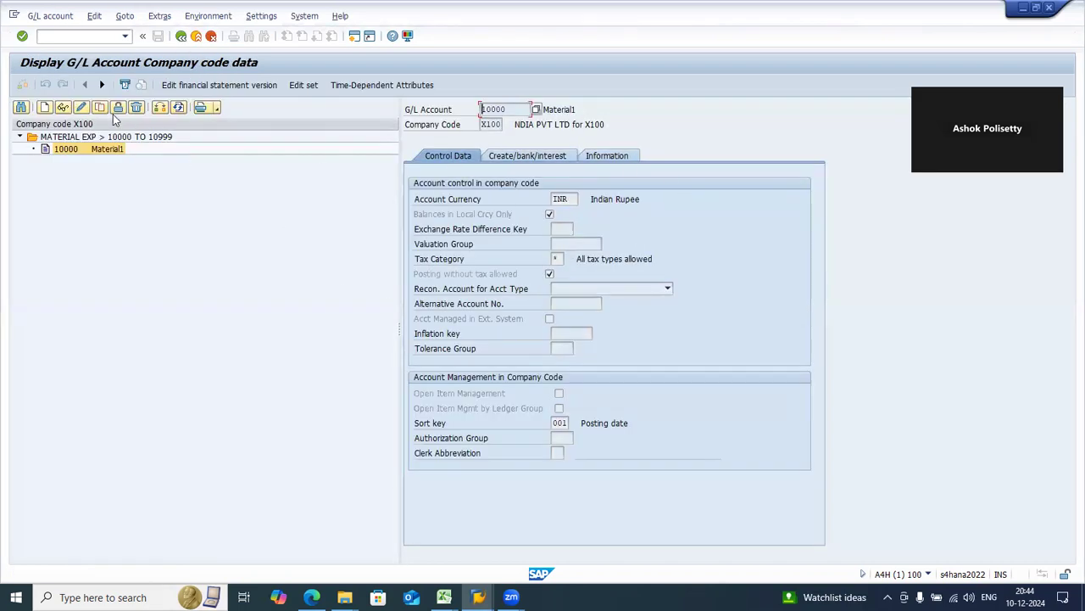
{"action": "left_click", "coordinate": [81, 107]}
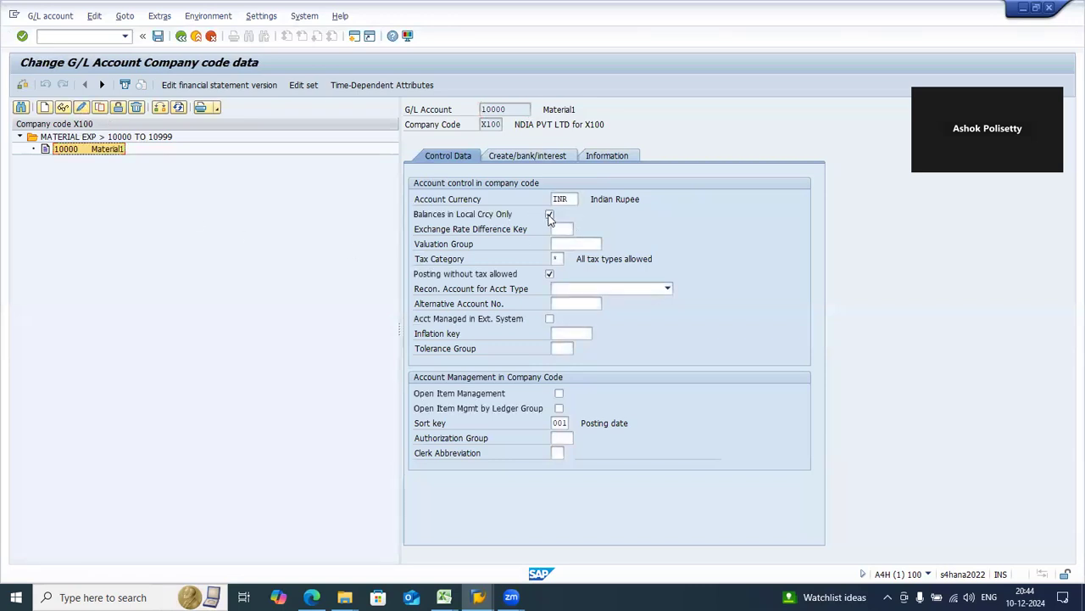
{"action": "left_click", "coordinate": [550, 216]}
{"action": "left_click", "coordinate": [158, 36]}
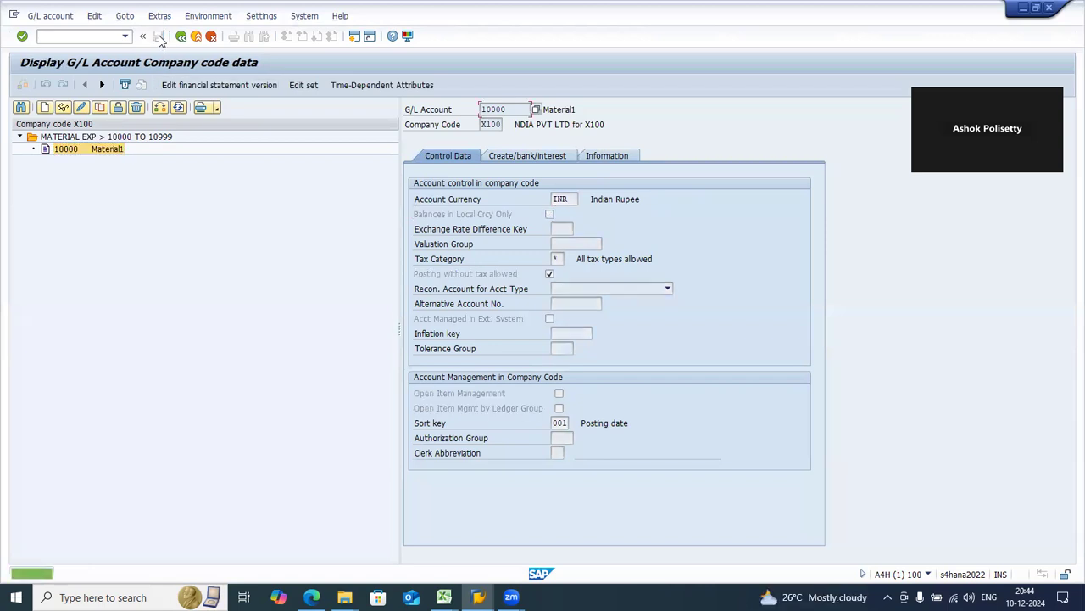
Compare the old and new values in account 10000's change documents again, and return to the account display
{"action": "left_click", "coordinate": [599, 158]}
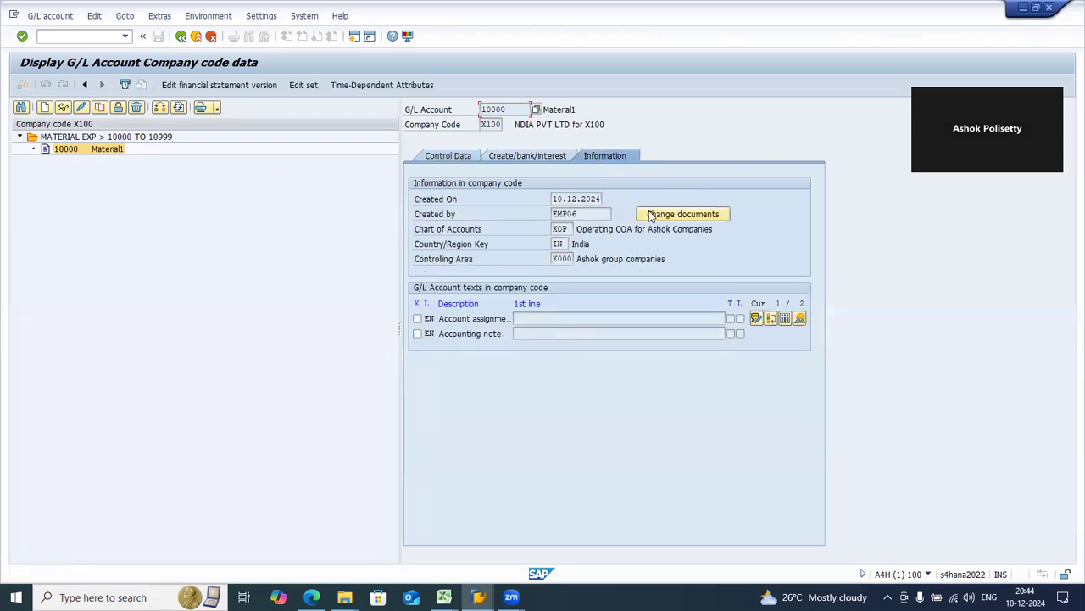
{"action": "left_click", "coordinate": [652, 216]}
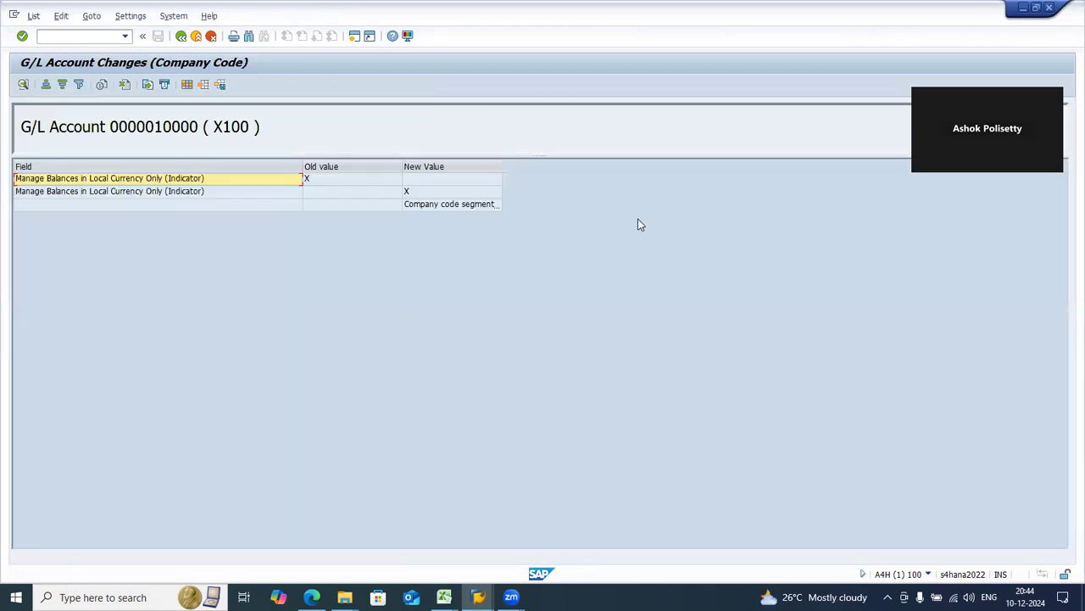
{"action": "left_click", "coordinate": [208, 179]}
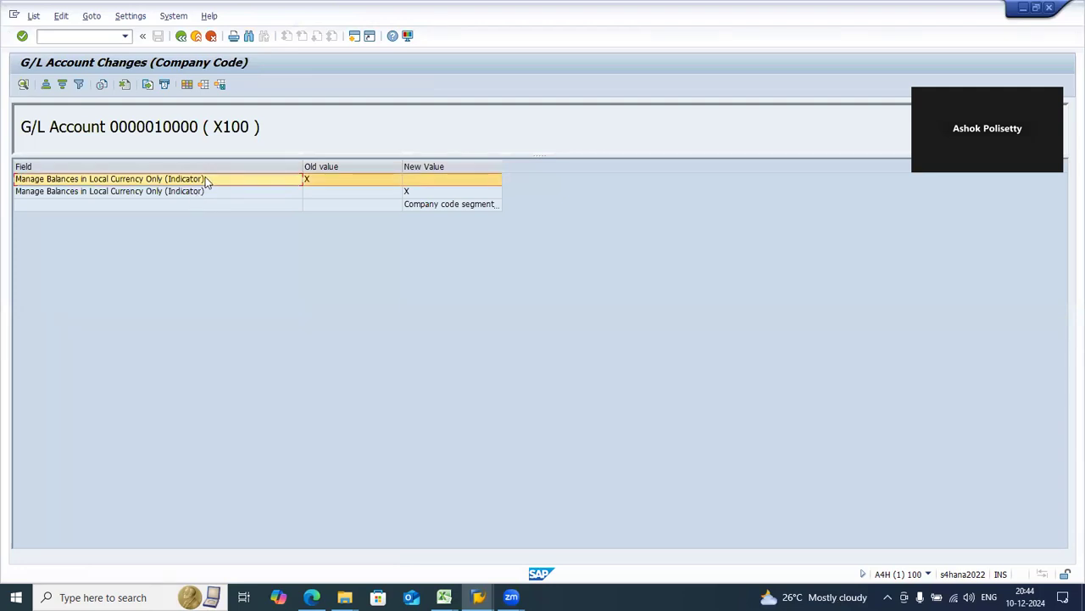
{"action": "left_click", "coordinate": [327, 179]}
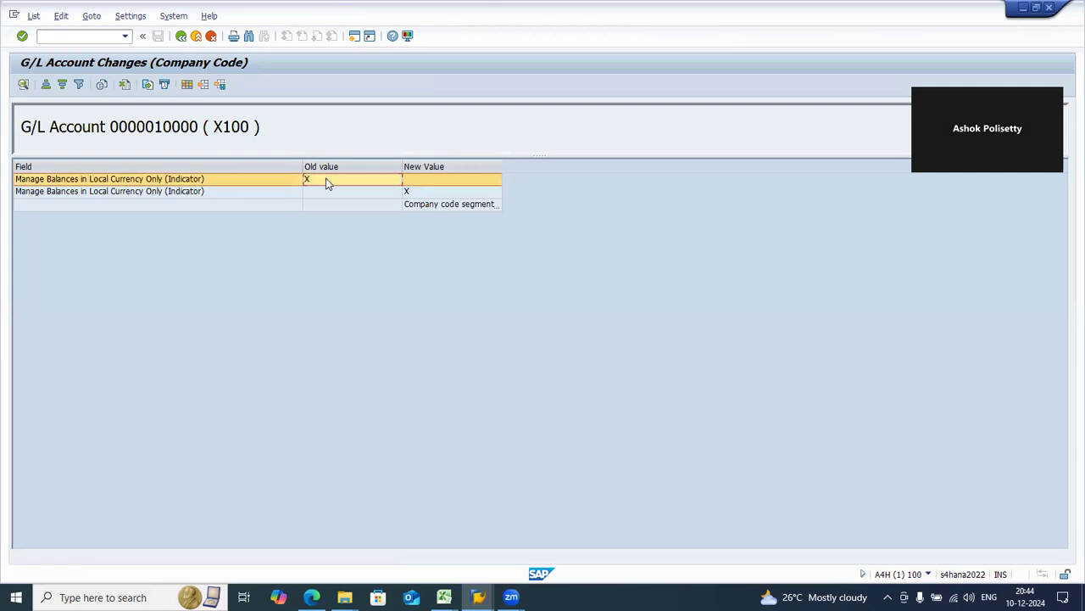
{"action": "left_click", "coordinate": [220, 179]}
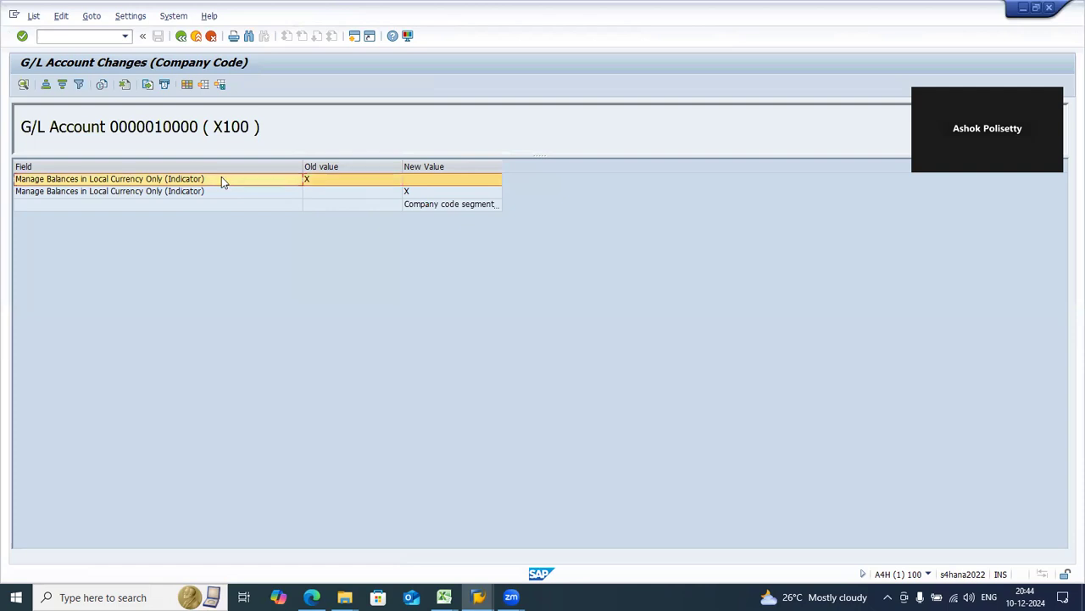
{"action": "left_click", "coordinate": [313, 180]}
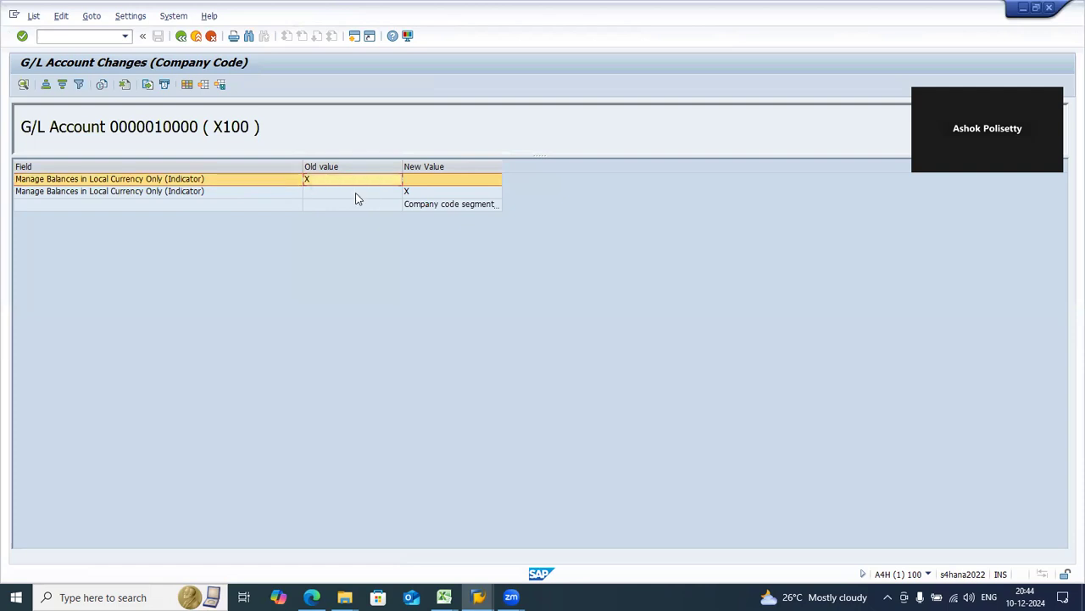
{"action": "left_click", "coordinate": [407, 193]}
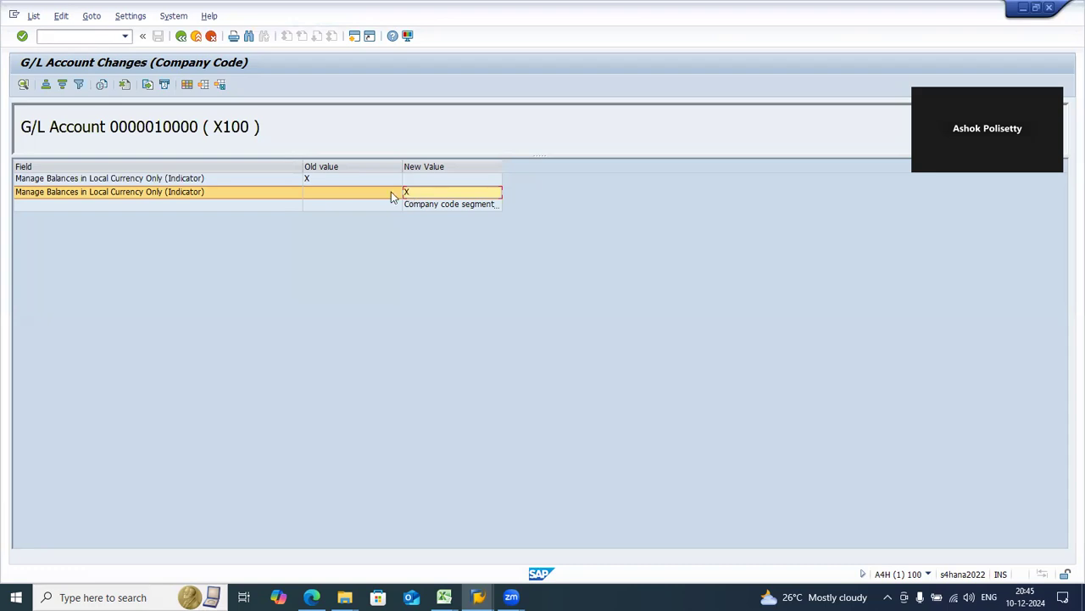
{"action": "left_click", "coordinate": [357, 182]}
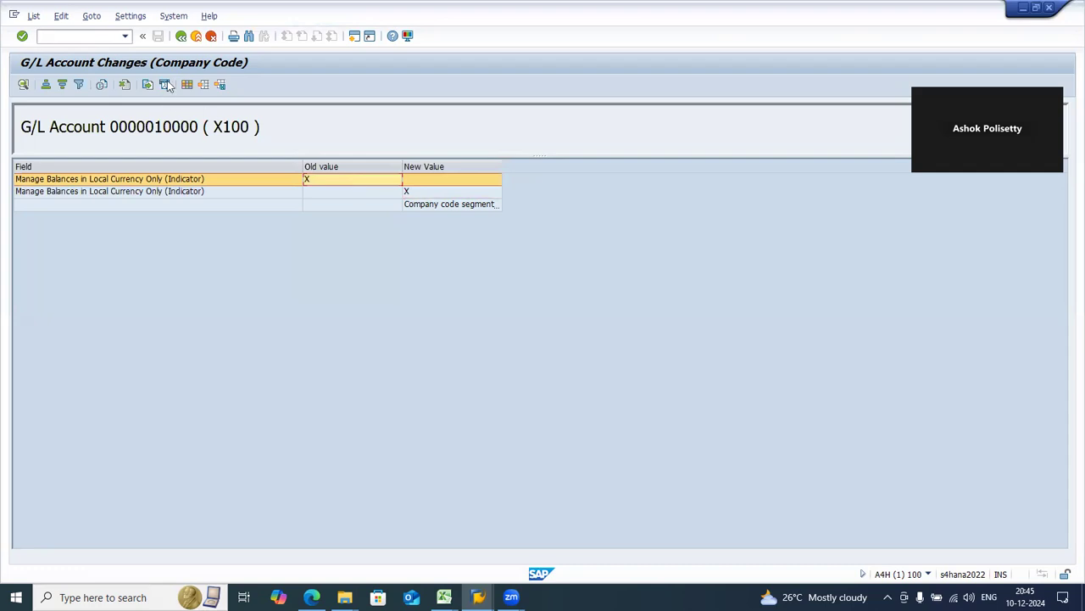
{"action": "left_click", "coordinate": [180, 37]}
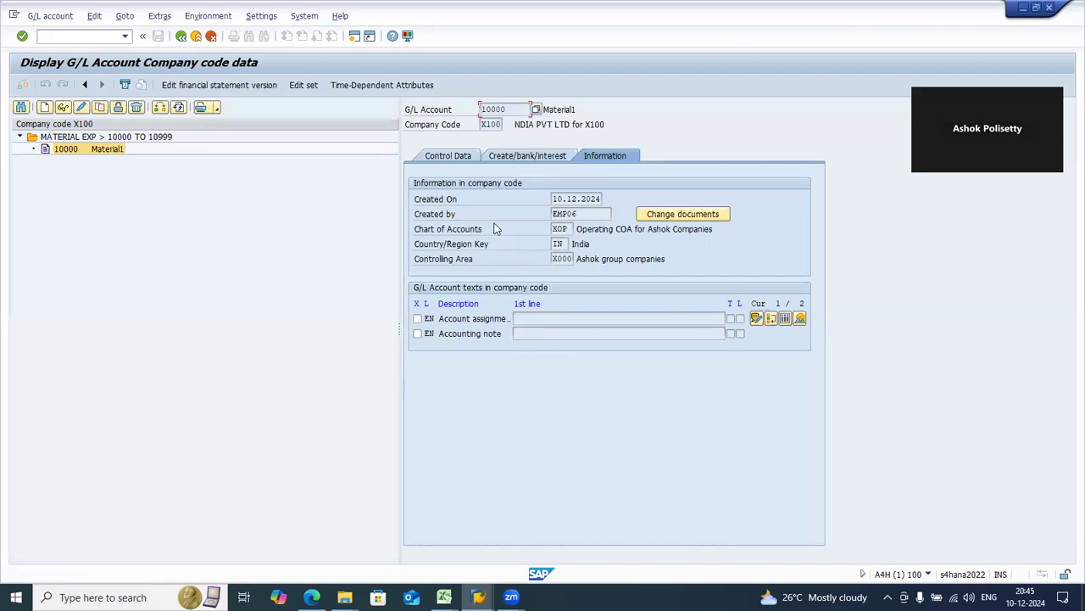
Review account 10000's control data and its document creation, bank and interest settings, and leave the company code display
{"action": "left_click", "coordinate": [457, 159]}
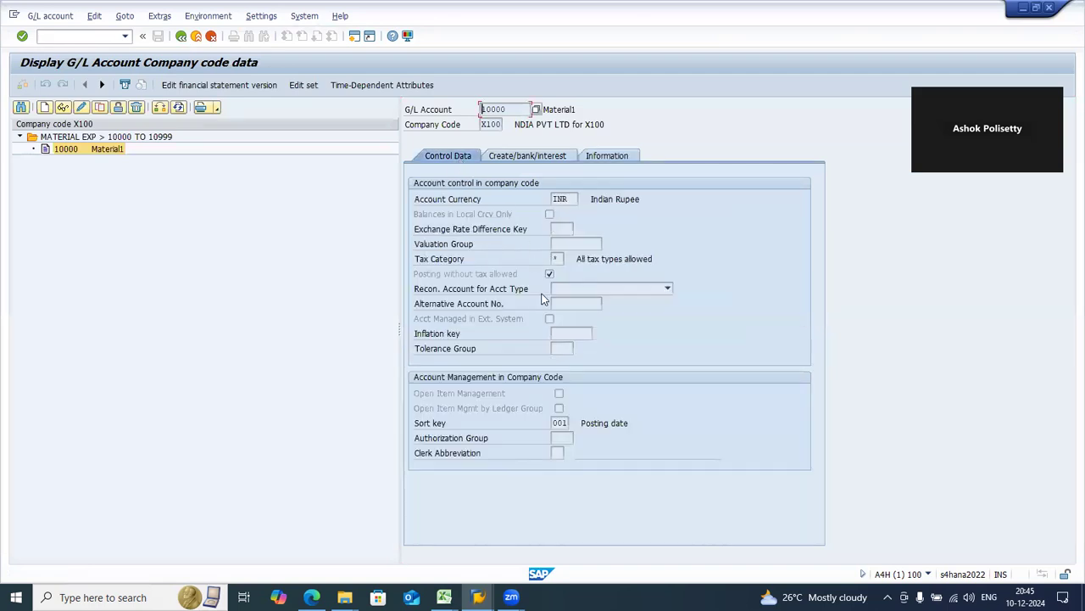
{"action": "left_click", "coordinate": [543, 156]}
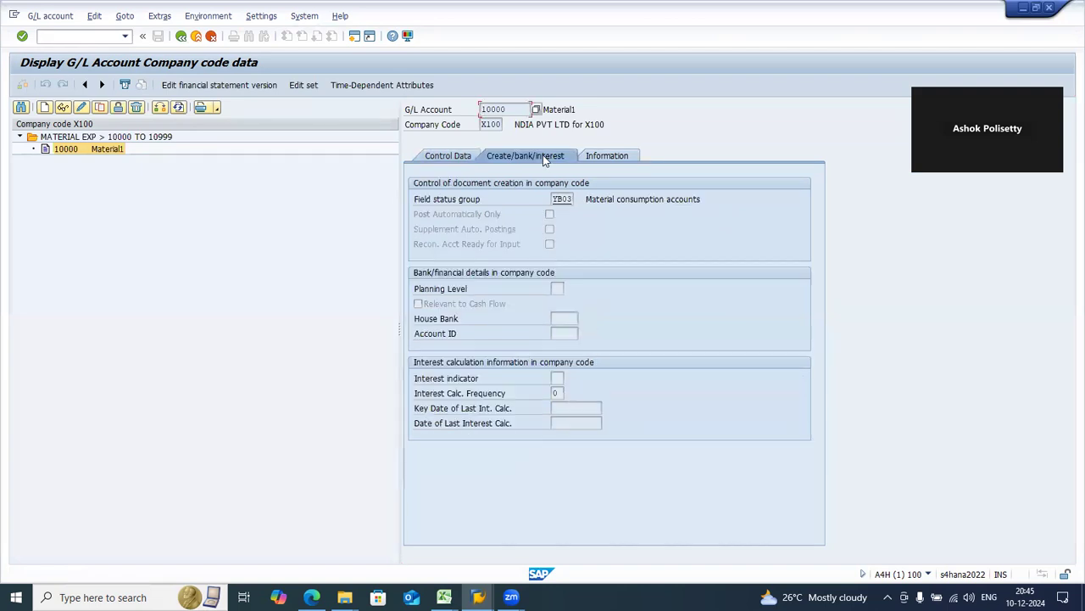
{"action": "left_click", "coordinate": [462, 157]}
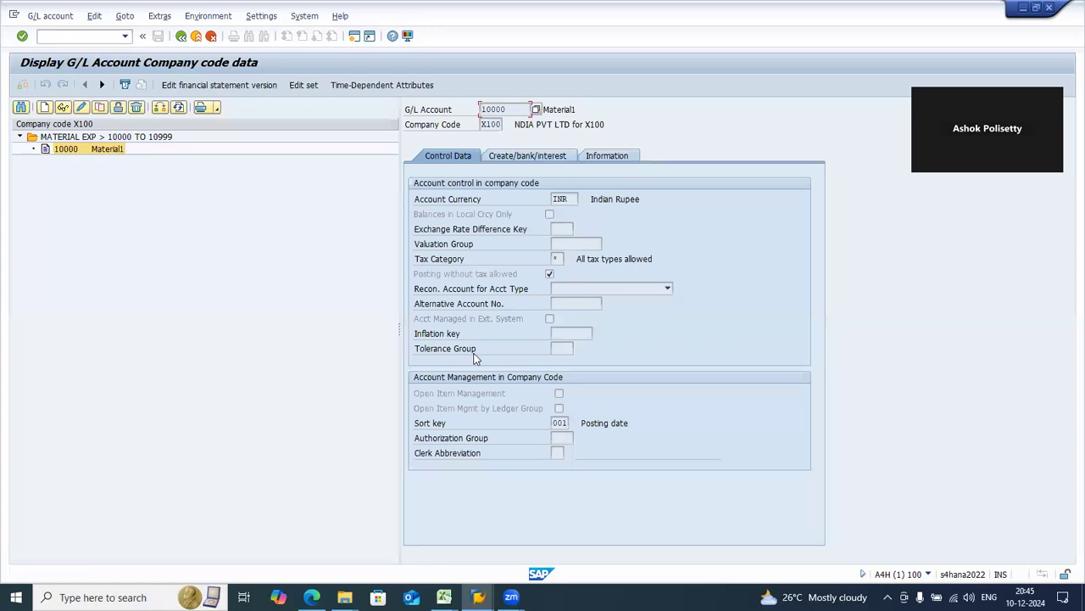
{"action": "left_click", "coordinate": [180, 37]}
Start transaction FS00 and display account 10000 from the MATERIAL EXP group centrally for company code X100
{"action": "left_click", "coordinate": [126, 38]}
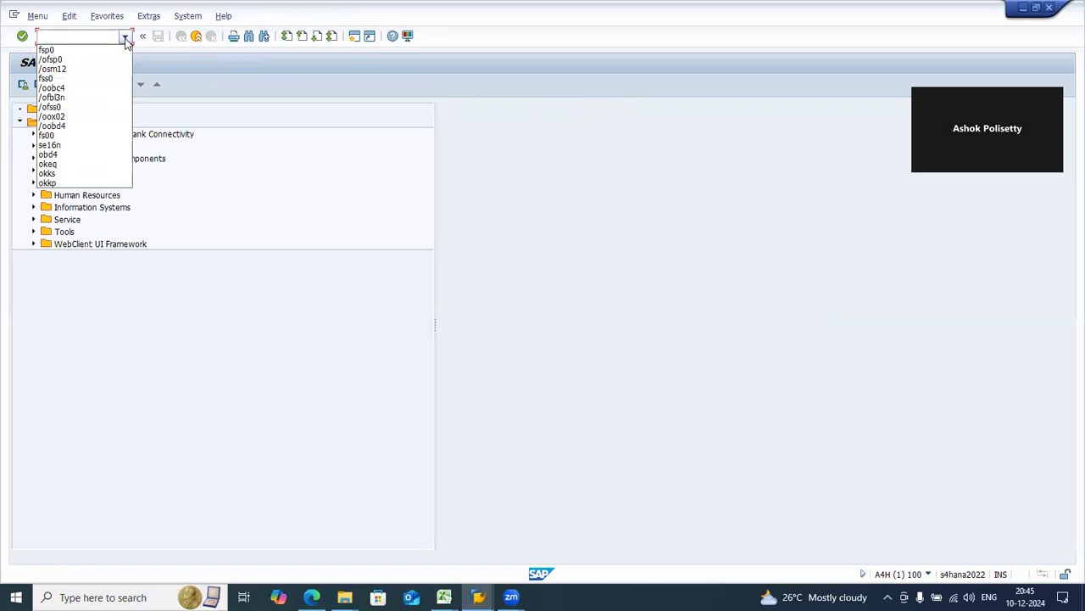
{"action": "left_click", "coordinate": [55, 36]}
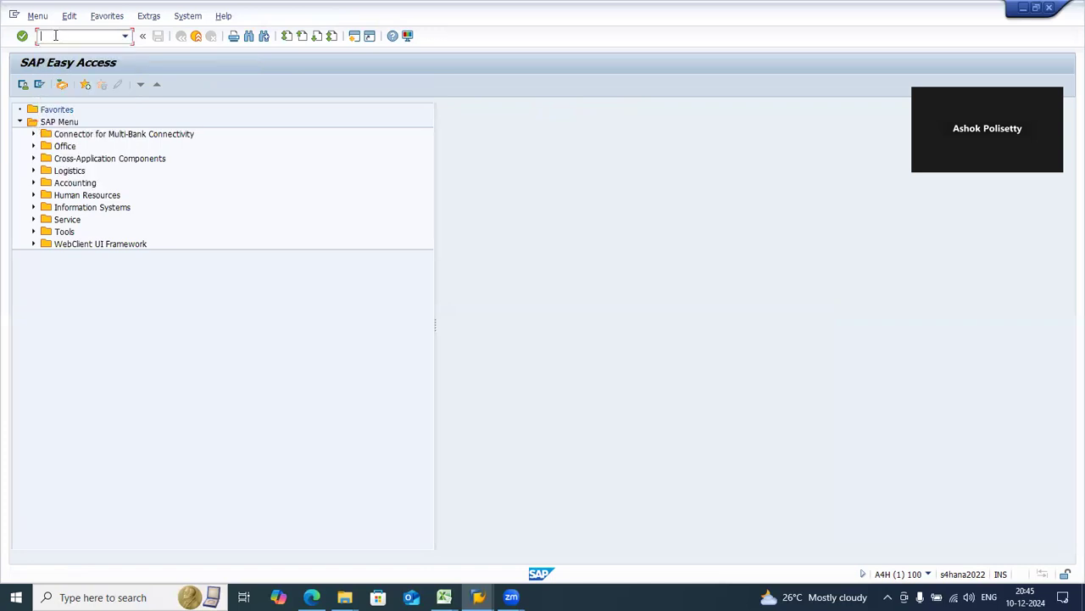
{"action": "type", "text": "fs00"}
{"action": "key", "text": "Return"}
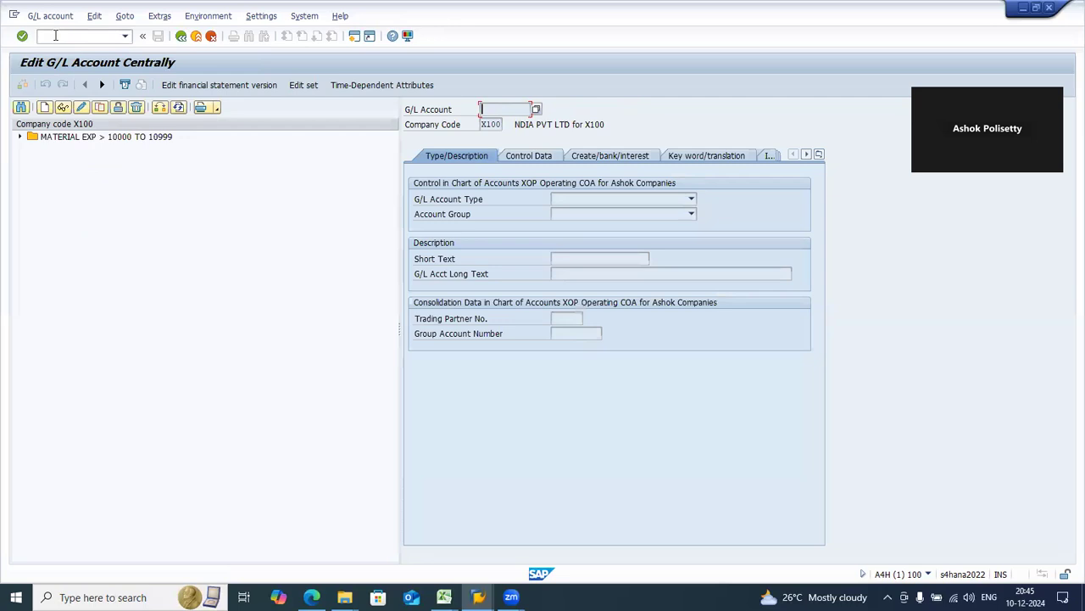
{"action": "double_click", "coordinate": [79, 137]}
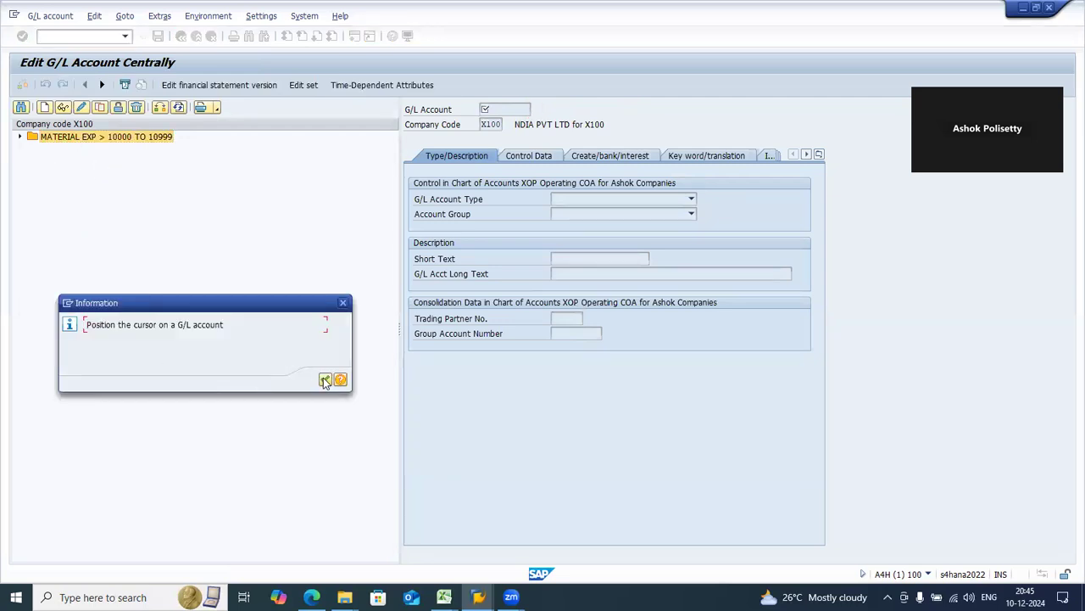
{"action": "left_click", "coordinate": [325, 379]}
{"action": "left_click", "coordinate": [21, 138]}
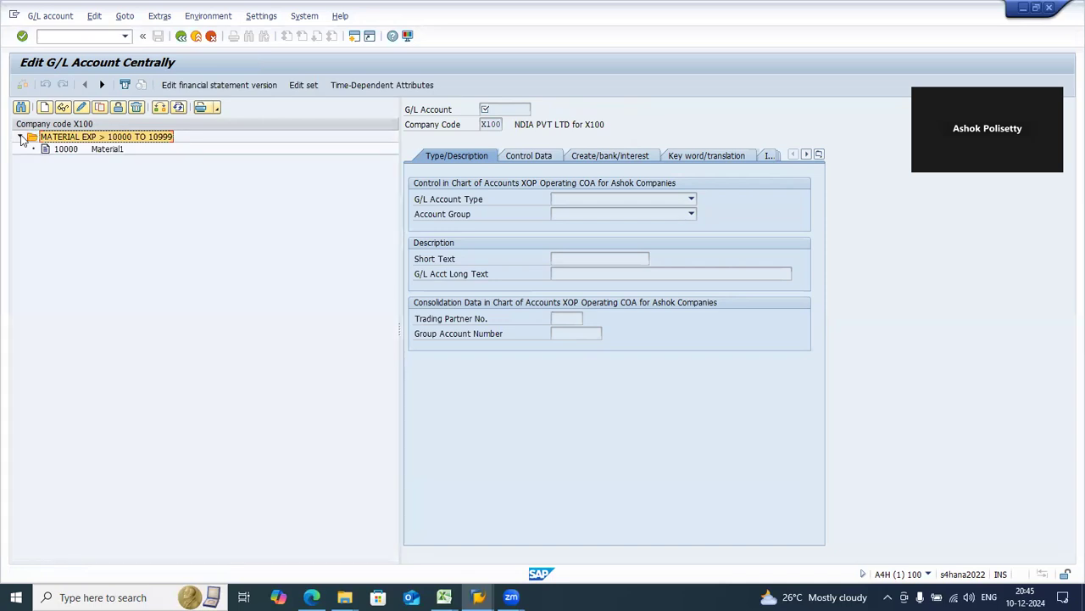
{"action": "double_click", "coordinate": [72, 151]}
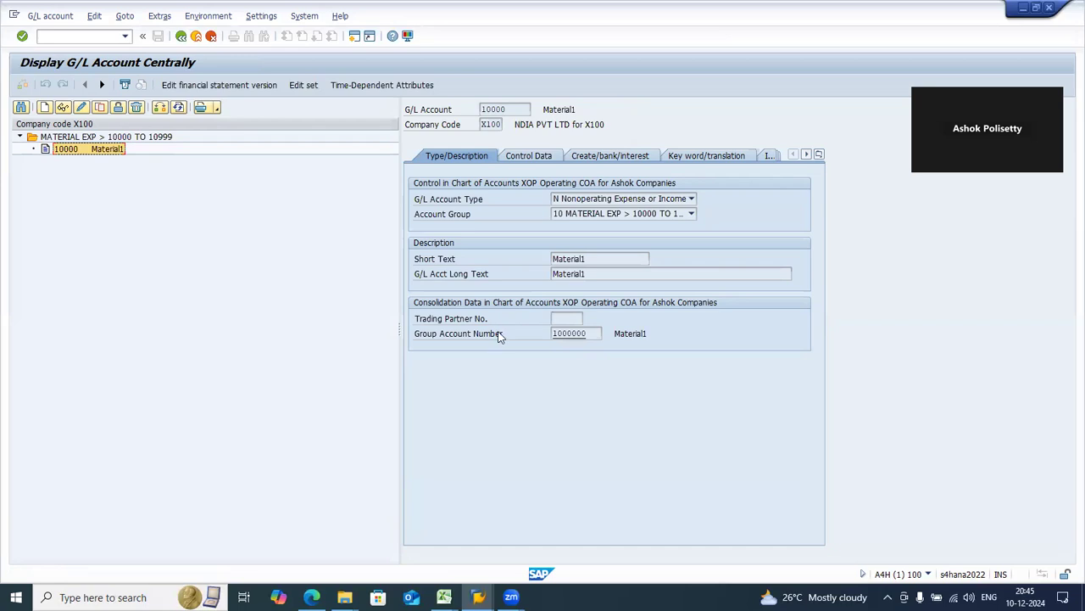
Review account 10000's control data, document creation settings and type and description in the central display
{"action": "left_click", "coordinate": [543, 157]}
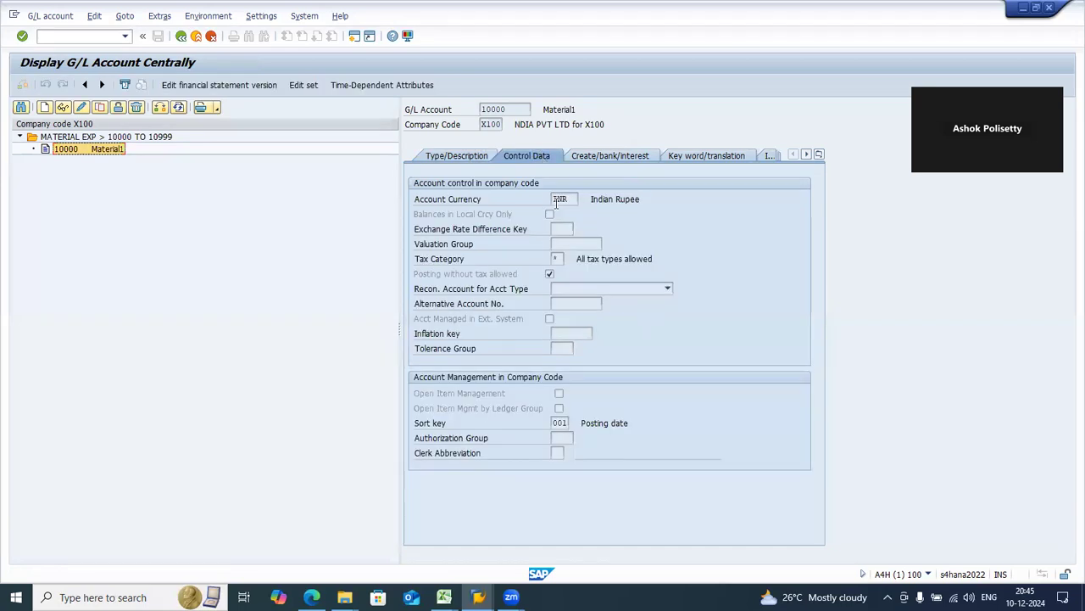
{"action": "left_click", "coordinate": [631, 155]}
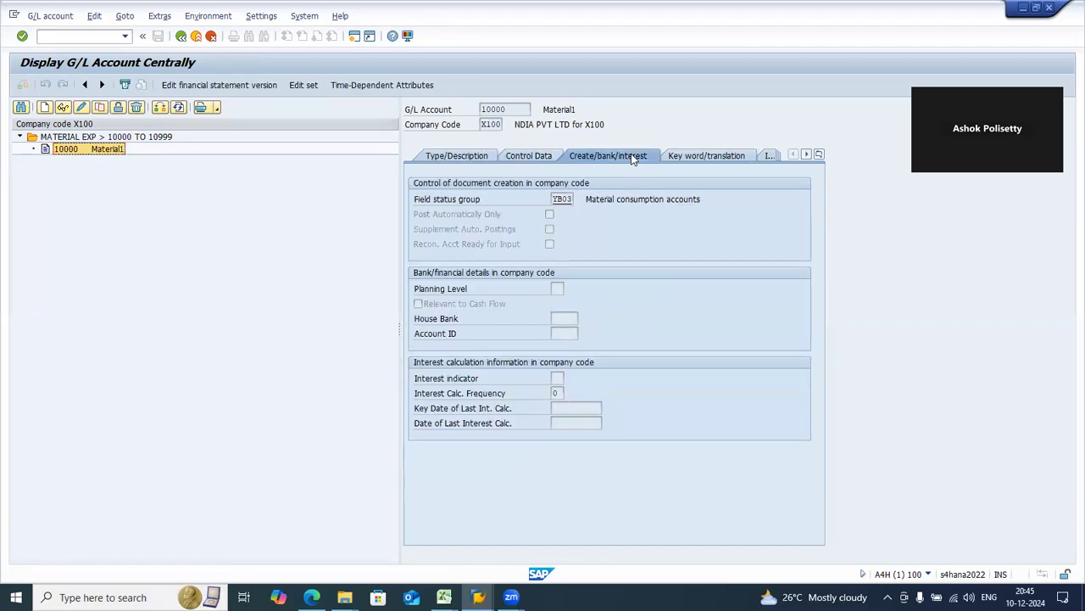
{"action": "left_click", "coordinate": [483, 161]}
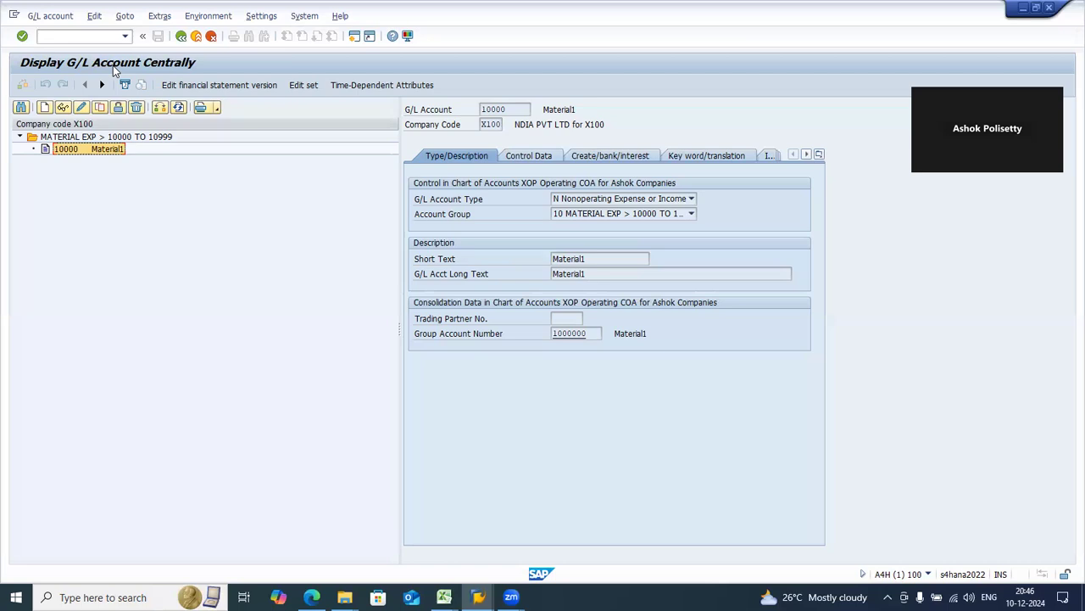
{"action": "left_click", "coordinate": [125, 35]}
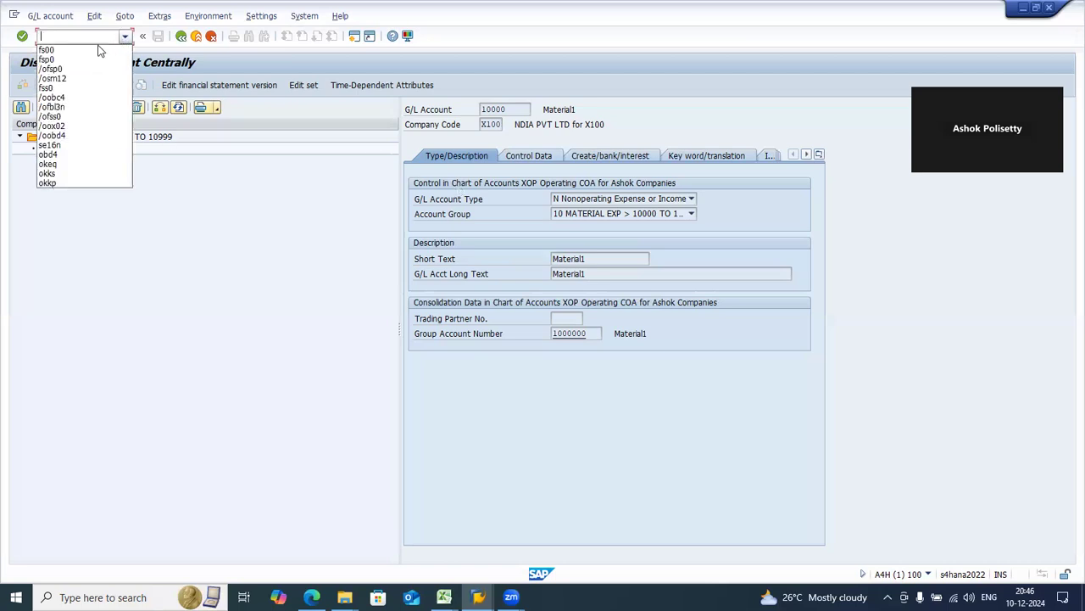
{"action": "left_click", "coordinate": [230, 69]}
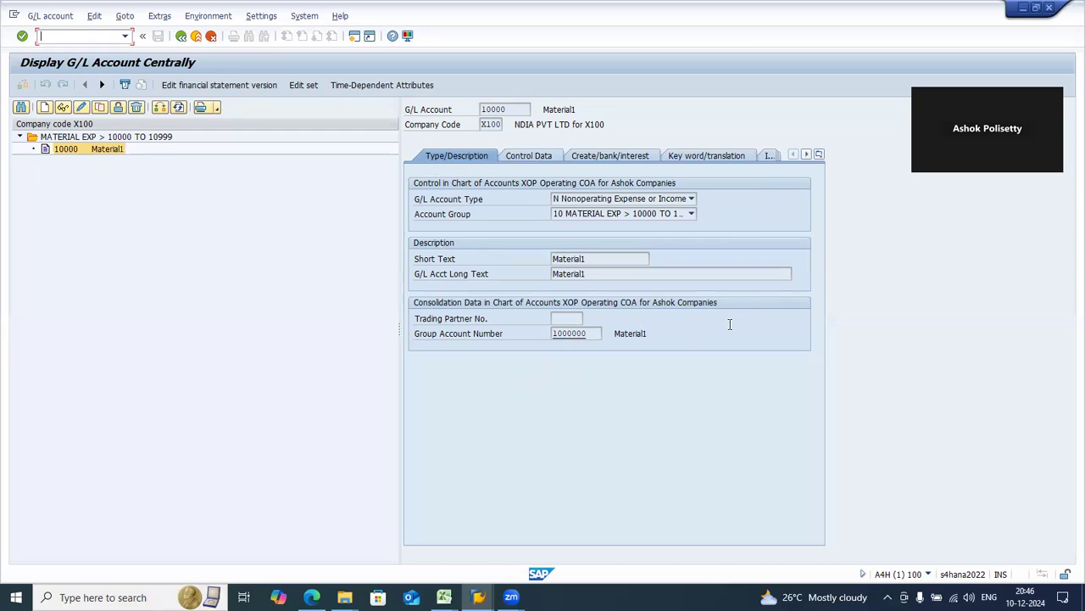
Review account 10000's control data, document creation settings, keywords and translations, and chart of accounts information in the central display
{"action": "left_click", "coordinate": [522, 156]}
{"action": "left_click", "coordinate": [600, 157]}
{"action": "left_click", "coordinate": [703, 156]}
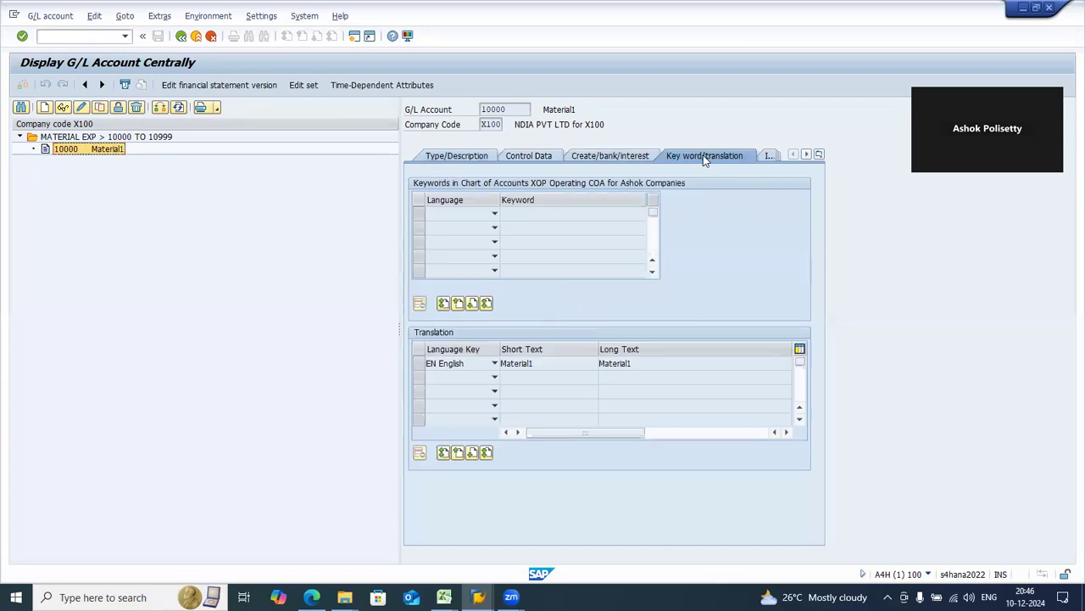
{"action": "left_click", "coordinate": [768, 156]}
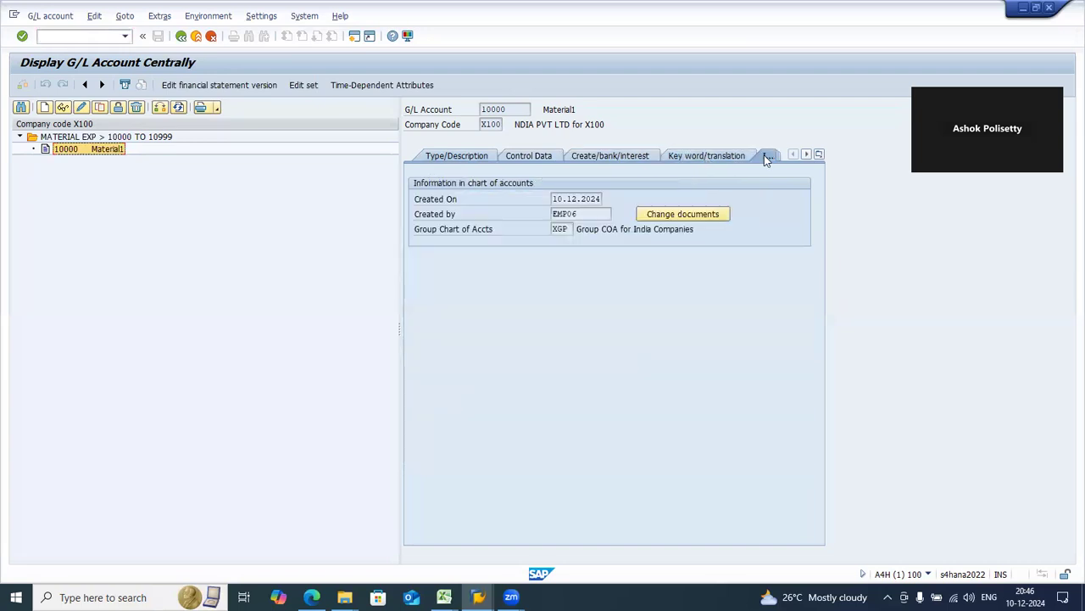
Show account 10000's company code information, check its company code change documents, and return to the central display
{"action": "left_click", "coordinate": [819, 154]}
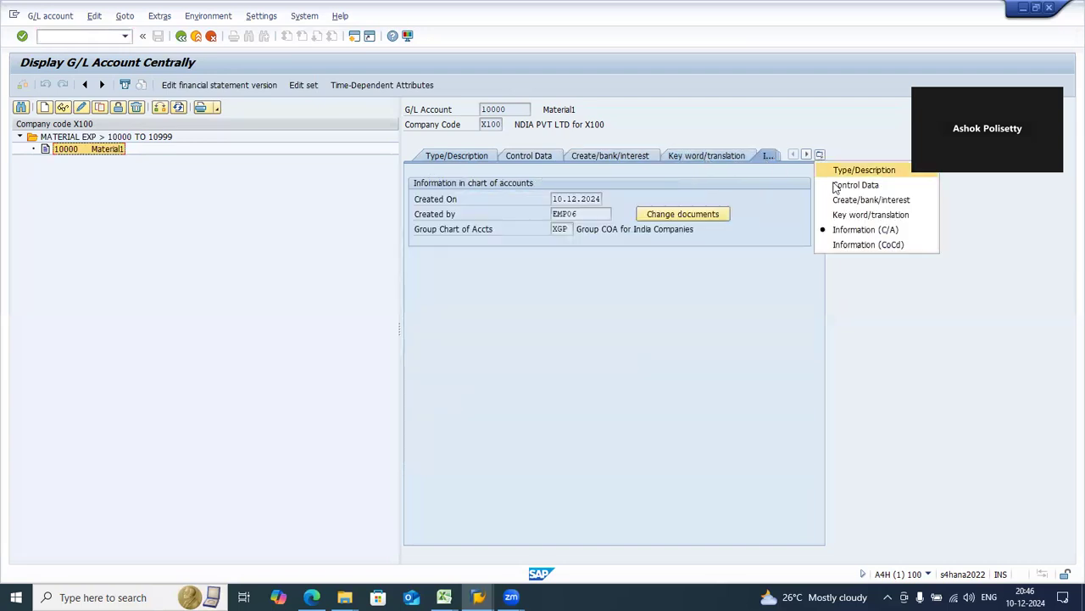
{"action": "left_click", "coordinate": [862, 246]}
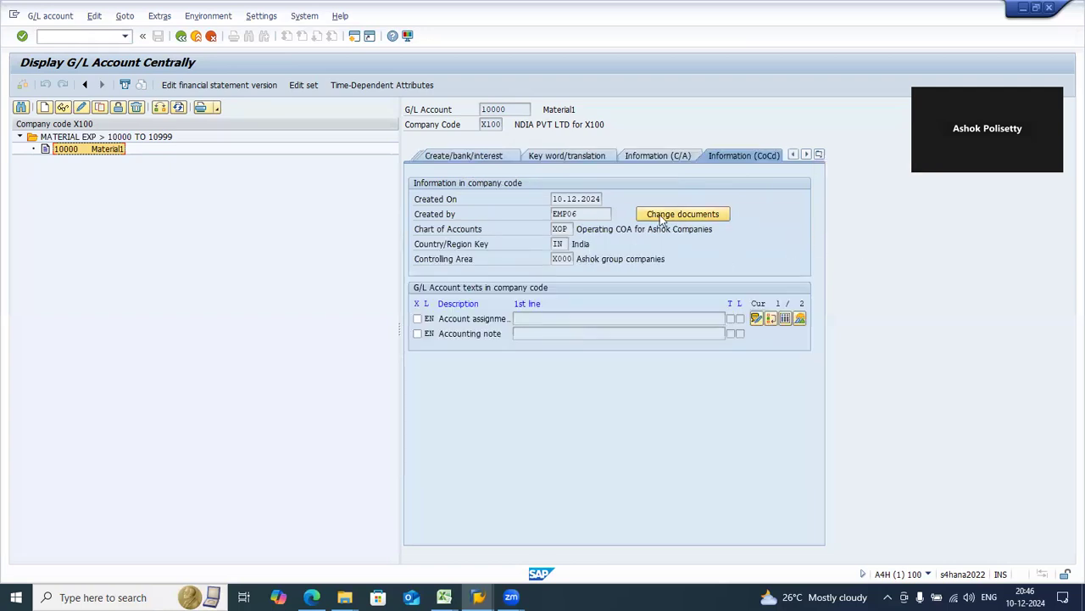
{"action": "left_click", "coordinate": [669, 213]}
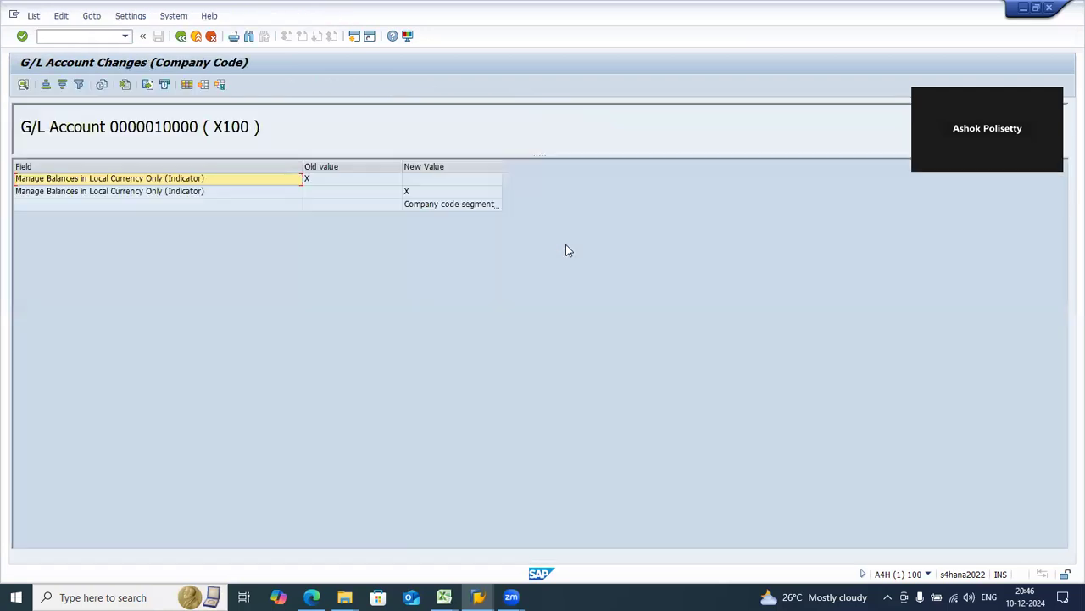
{"action": "left_click", "coordinate": [180, 35]}
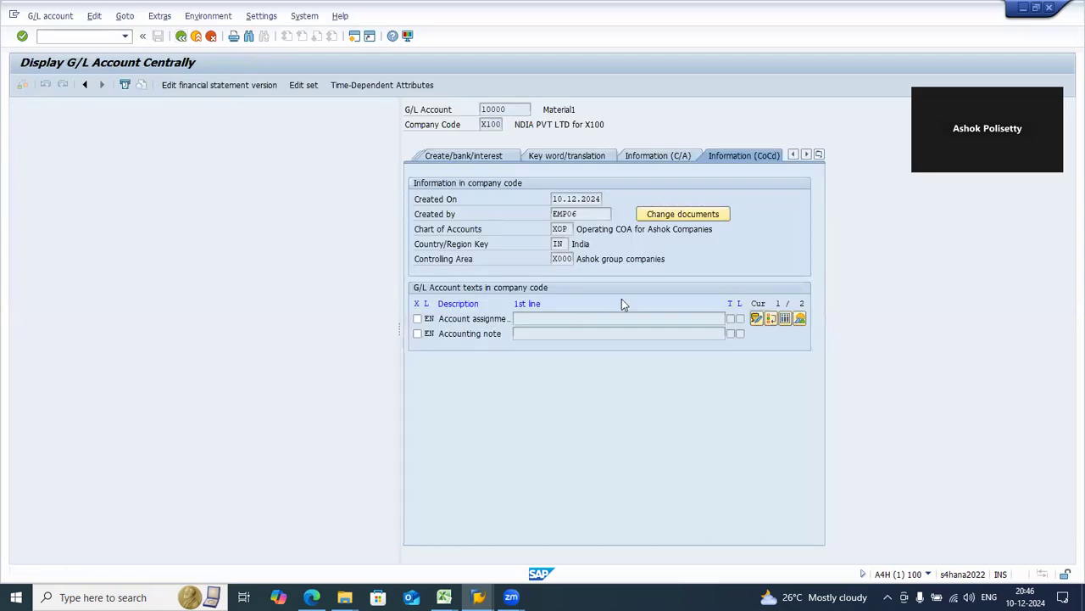
Check account 10000's change documents at chart of accounts level, and return to its type and description data
{"action": "left_click", "coordinate": [658, 156]}
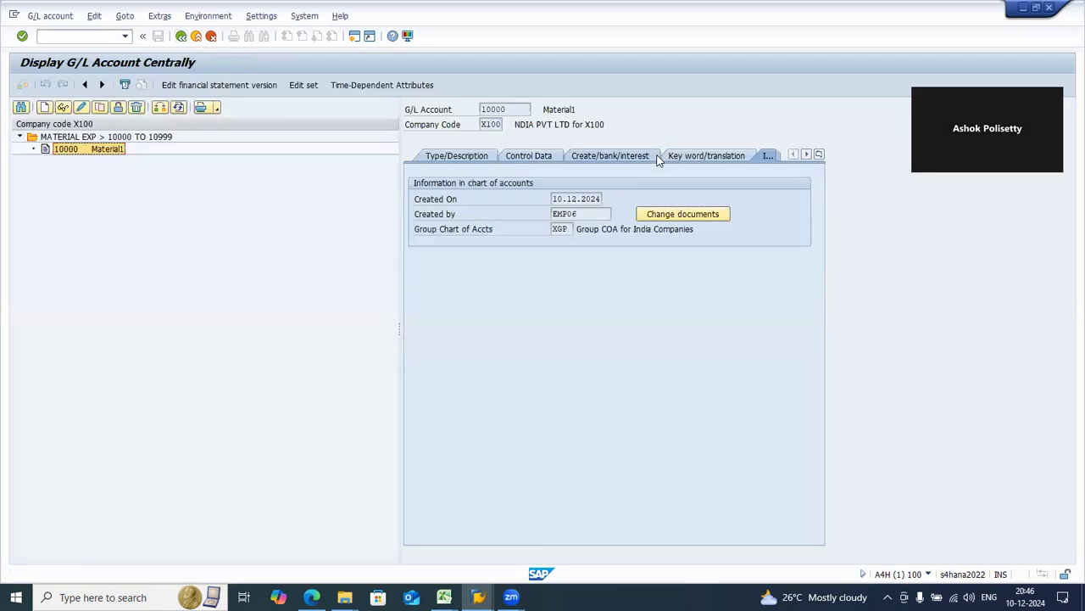
{"action": "left_click", "coordinate": [671, 213]}
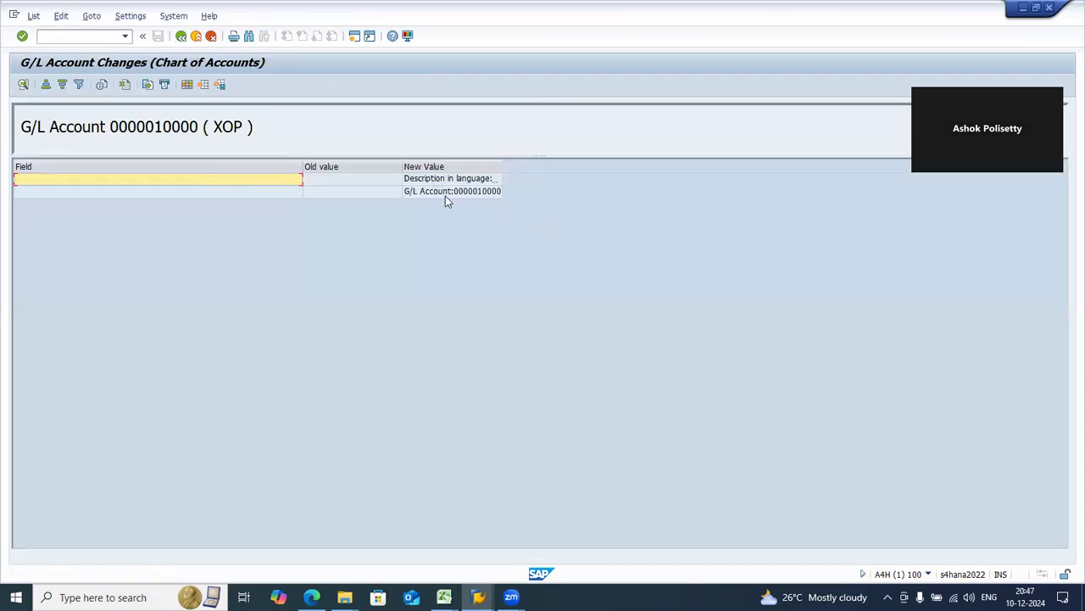
{"action": "left_click", "coordinate": [180, 37]}
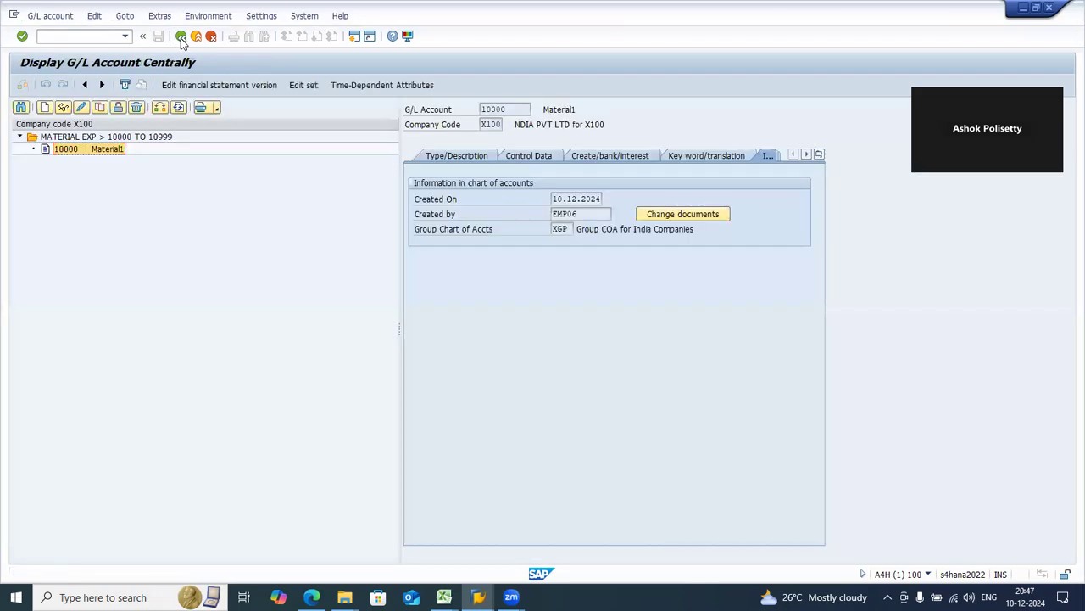
{"action": "left_click", "coordinate": [479, 157]}
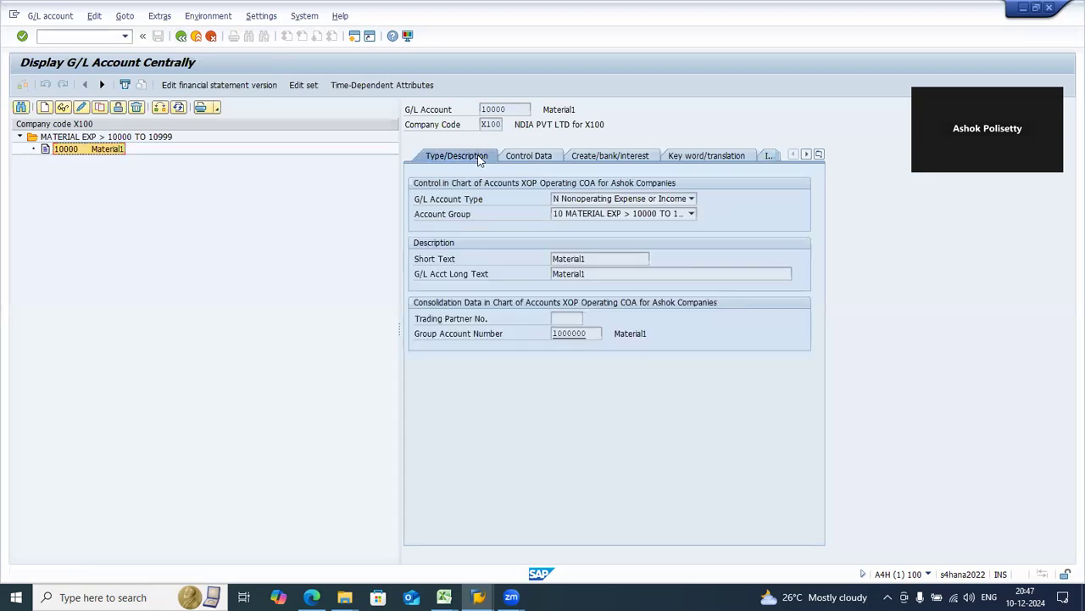